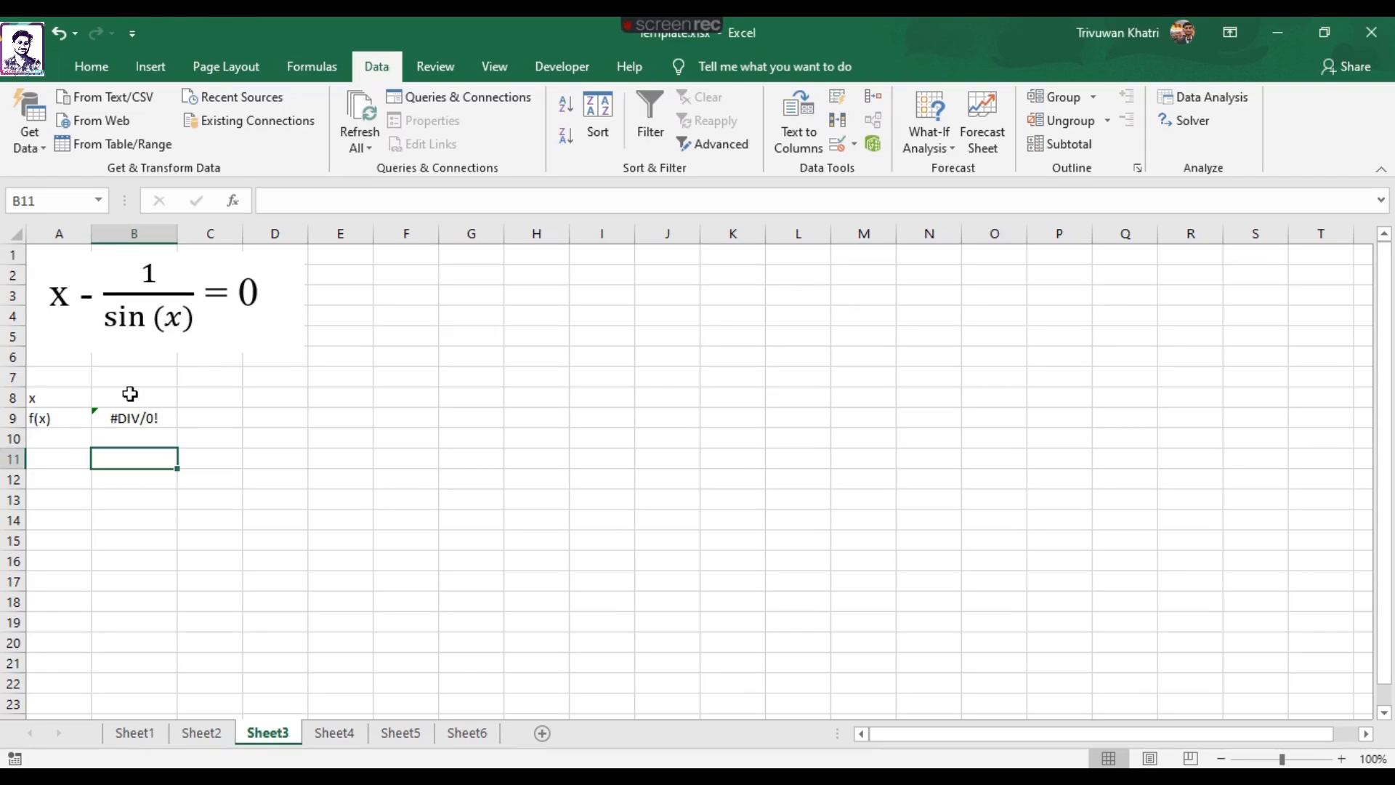
Enter 1 as the initial guess for x in cell B8.
left_click(130, 395)
type("1")
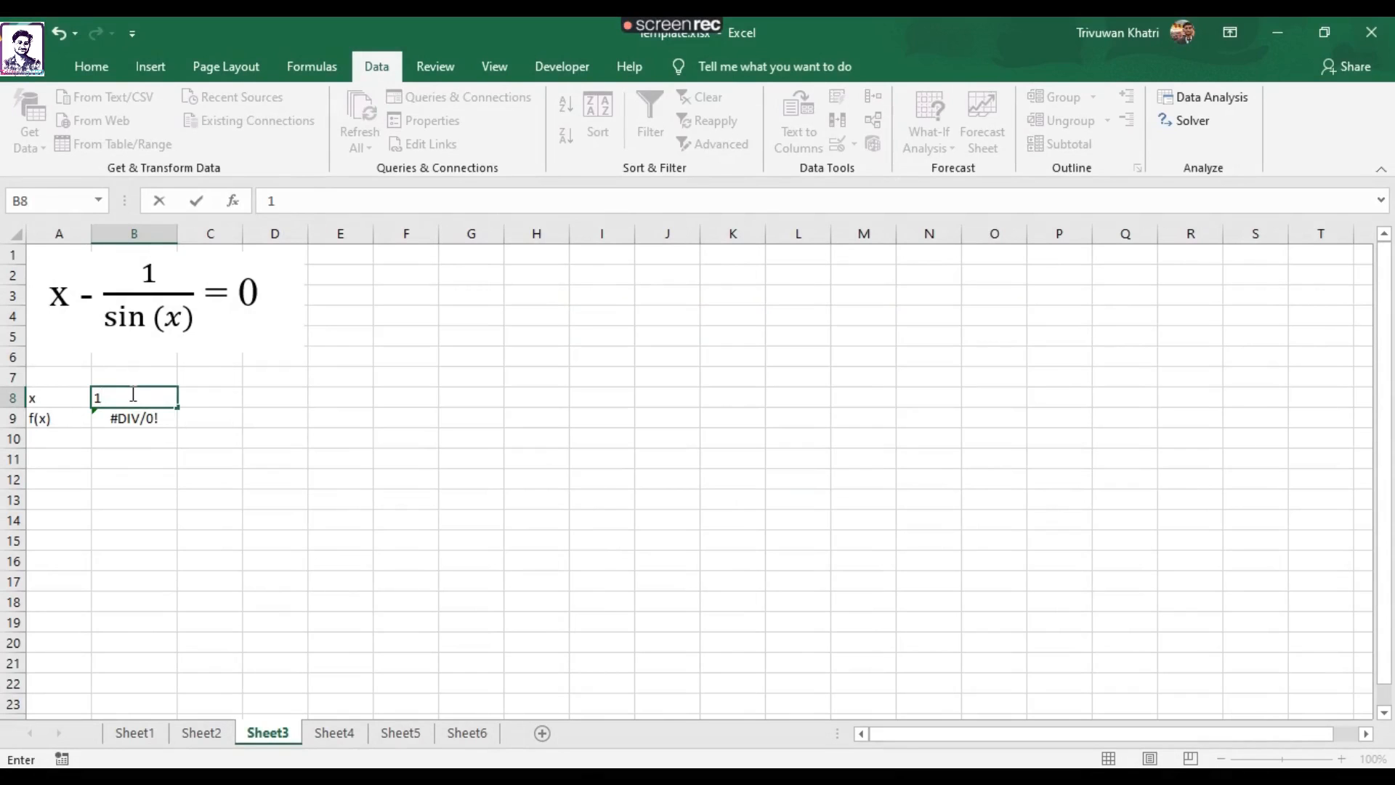
key("Return")
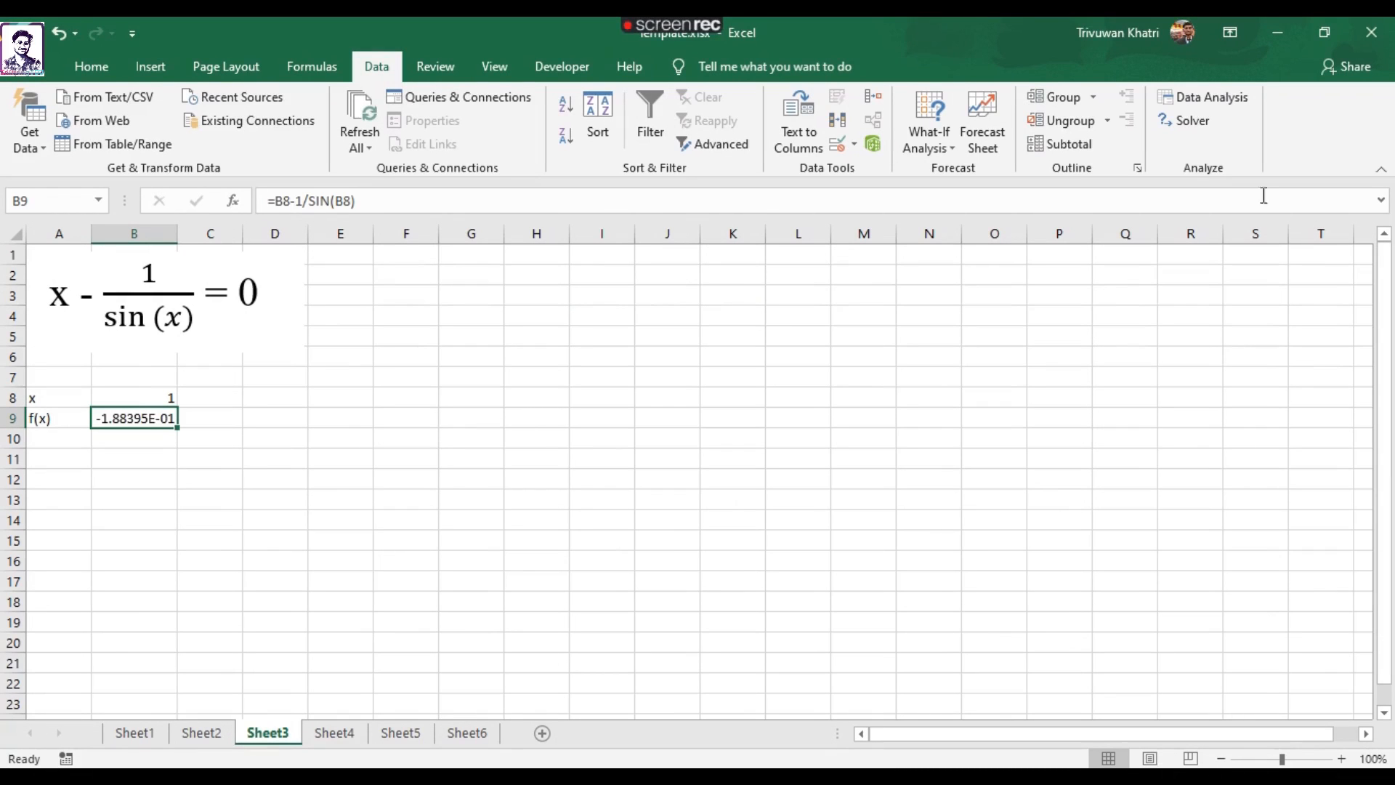
Start Solver and set its objective to cell B9 with a target value of 0.
left_click(1179, 124)
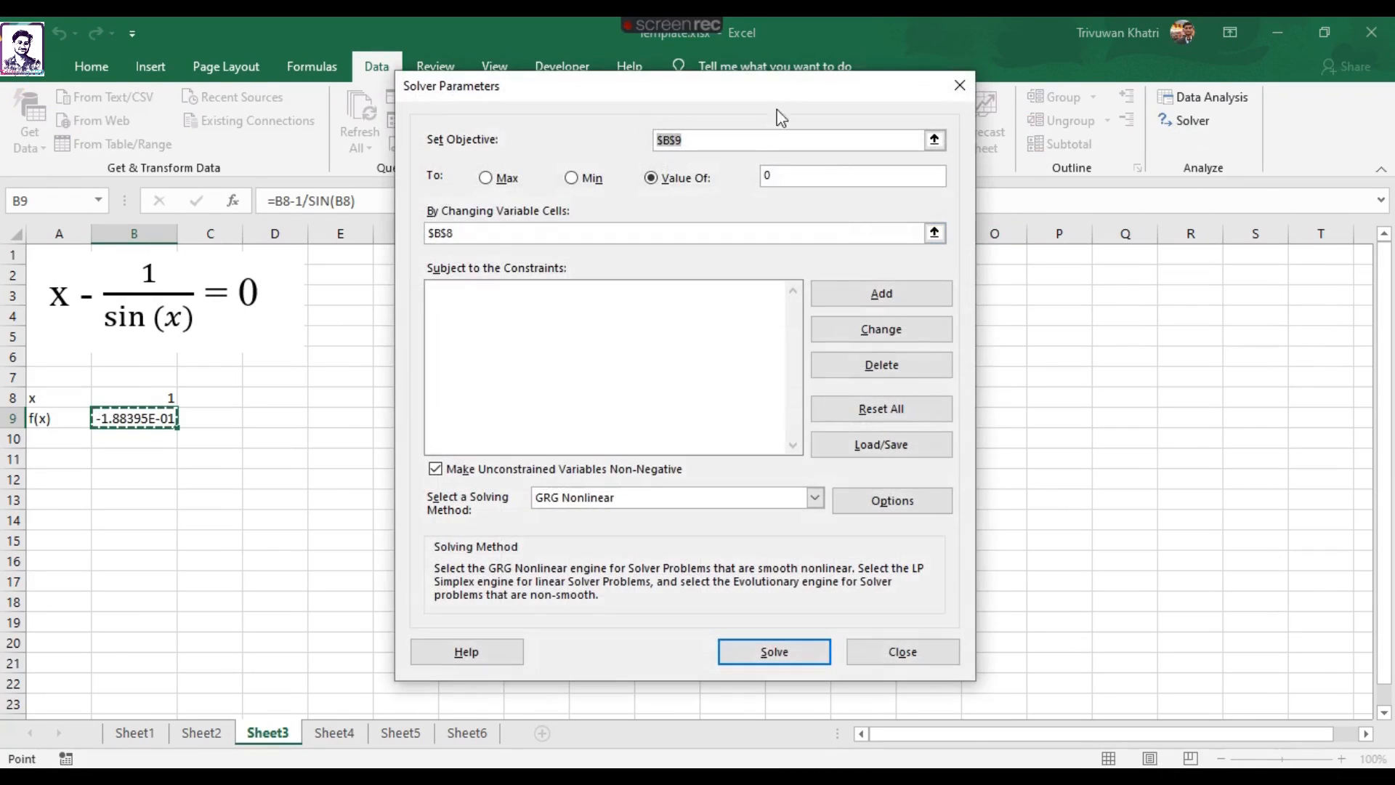
left_click_drag(775, 113, 854, 114)
left_click_drag(755, 158, 718, 159)
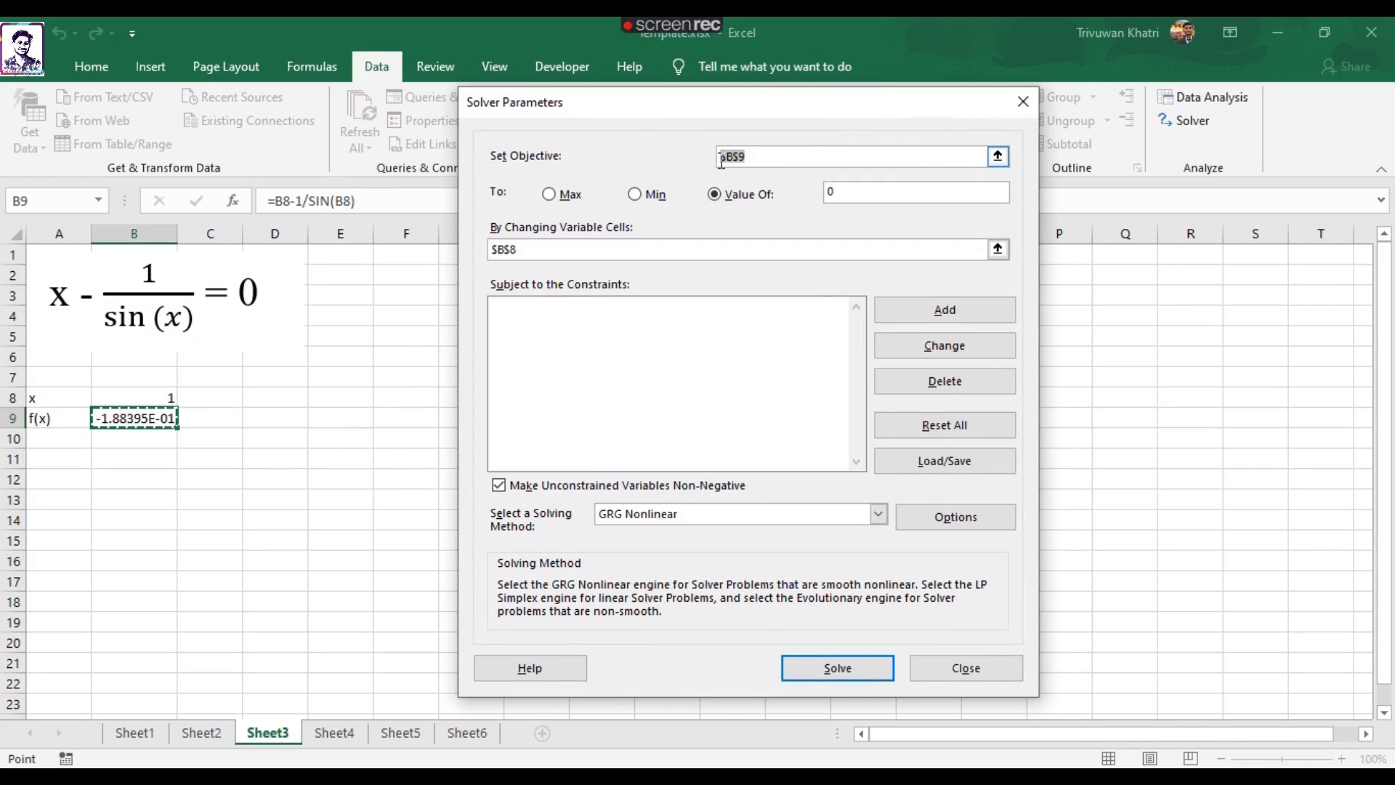
left_click(134, 421)
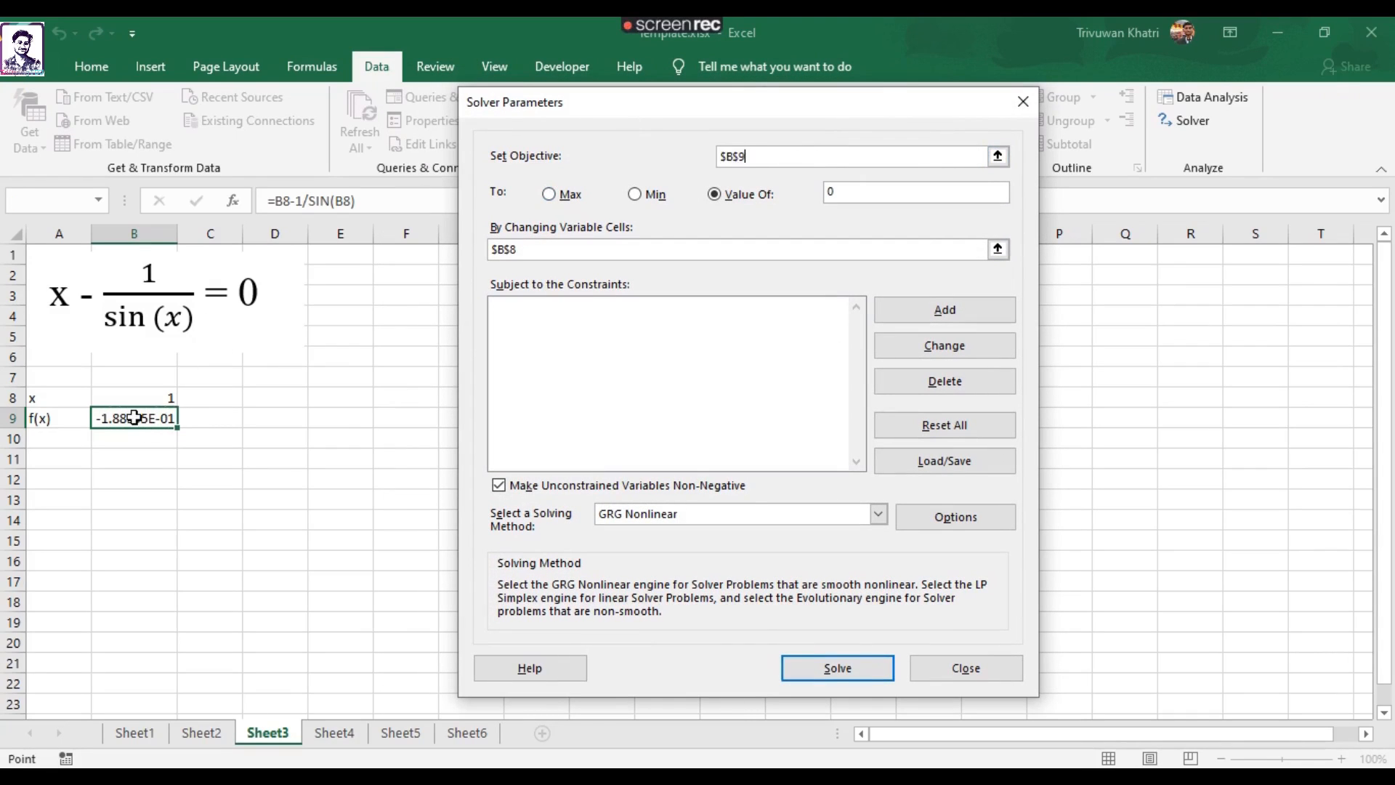
left_click(840, 195)
Use B8 as Solver's changing variable cell, solve for x and keep the solution.
left_click(517, 249)
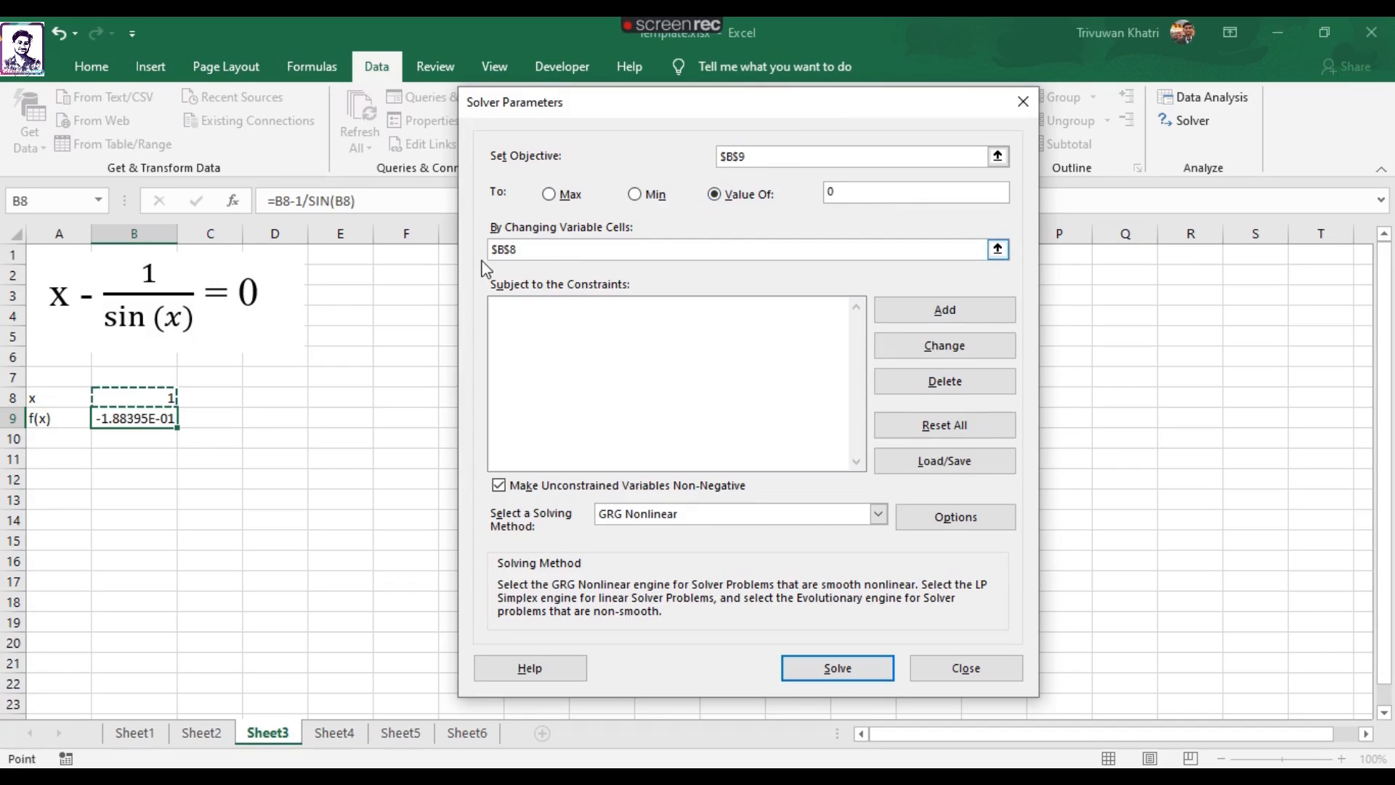
left_click_drag(523, 248, 492, 251)
left_click(131, 398)
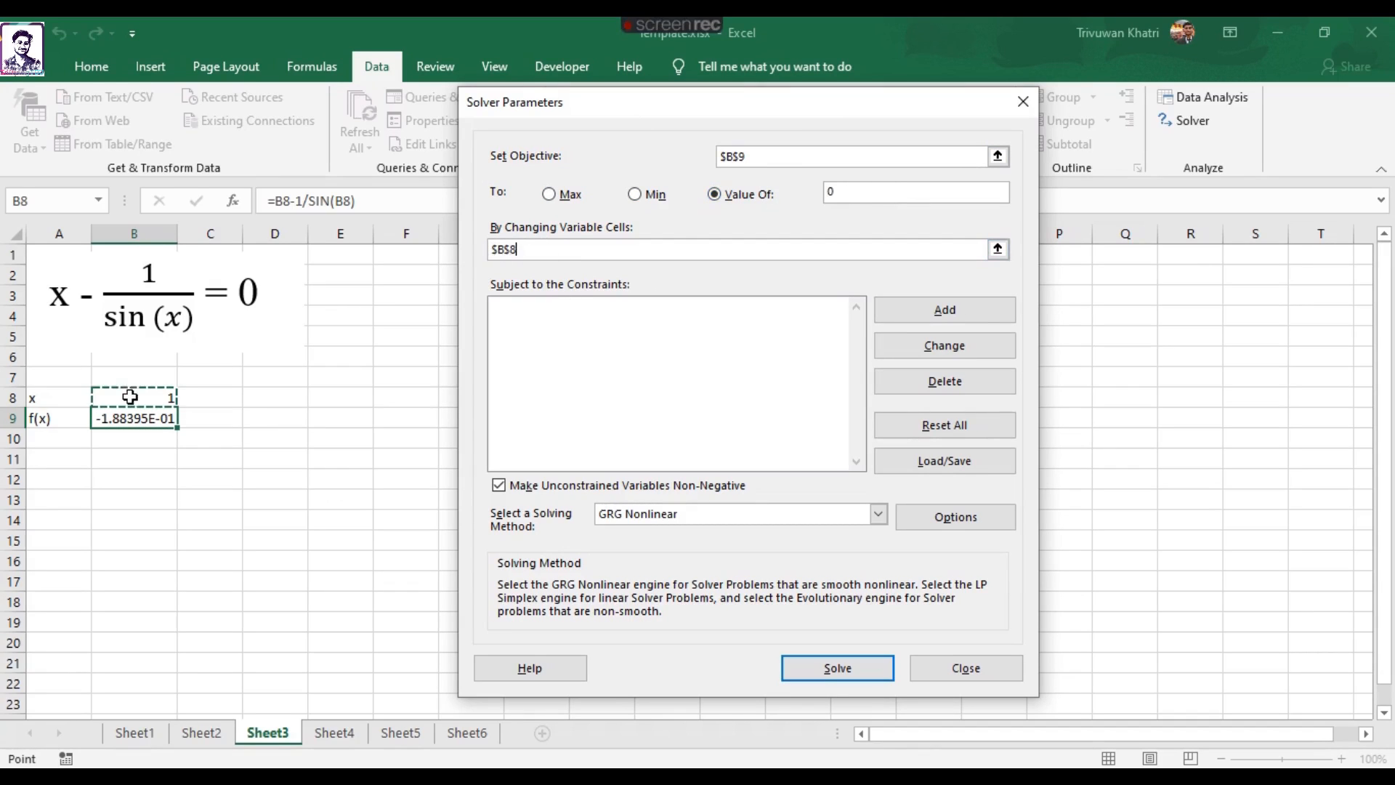
left_click(837, 668)
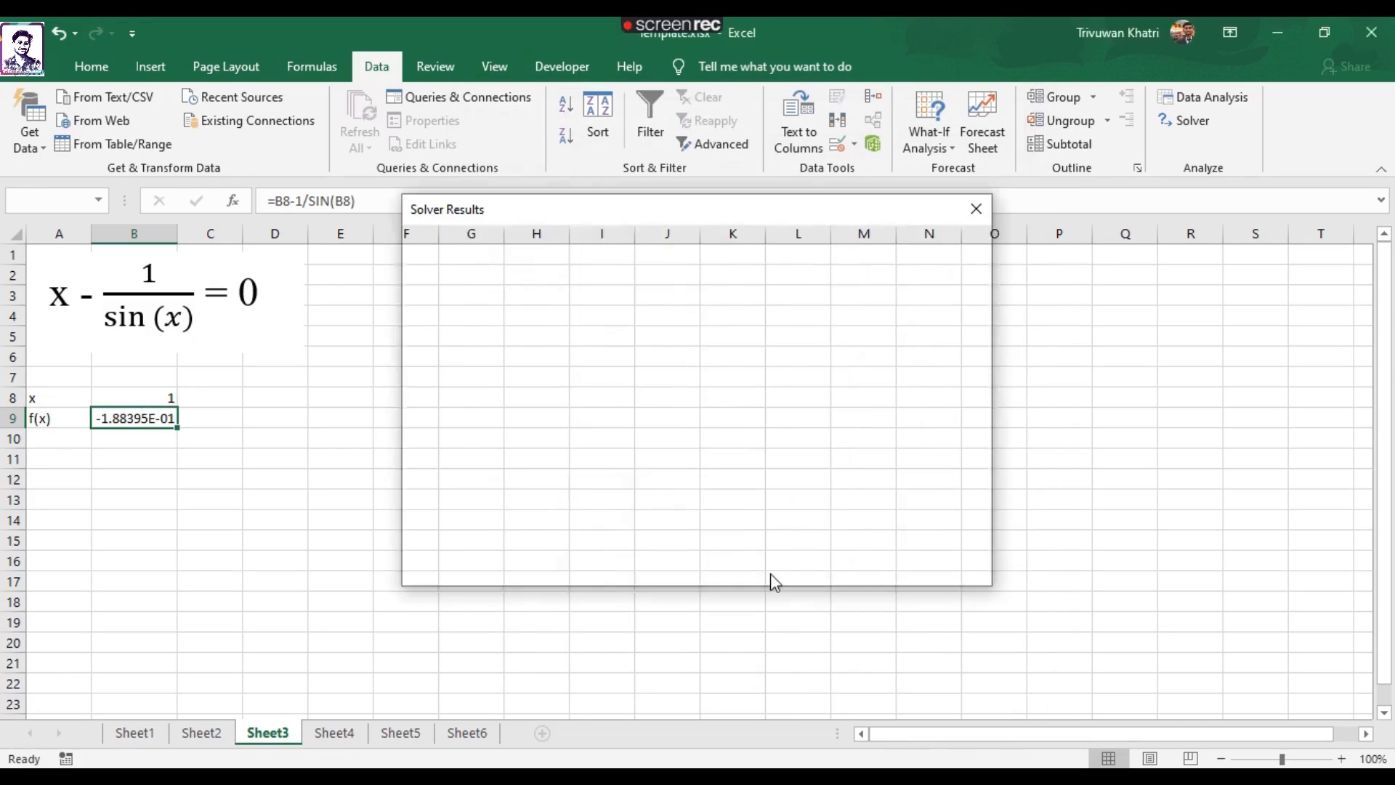
left_click(457, 443)
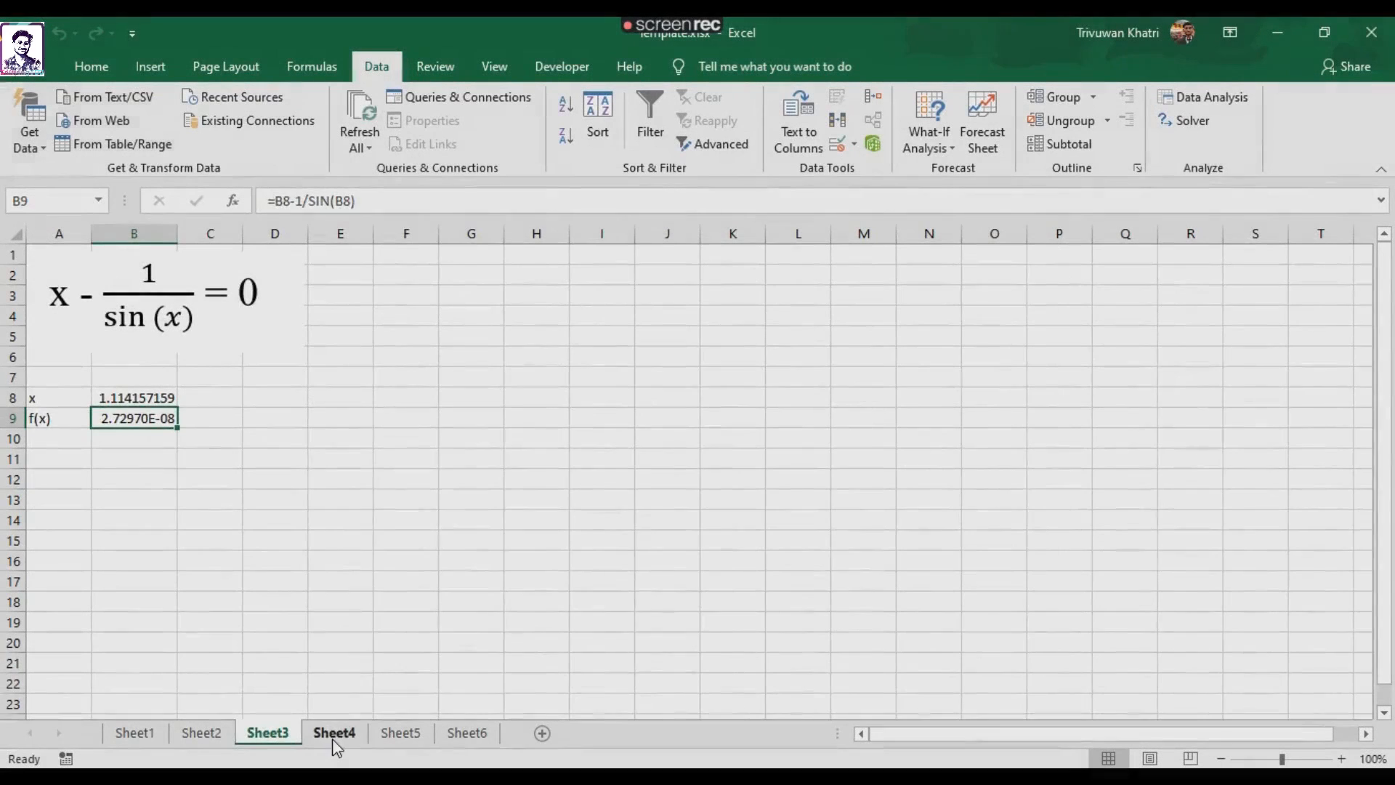
Switch to Sheet4 and enter 1 as the starting x value in cell A8.
left_click(334, 732)
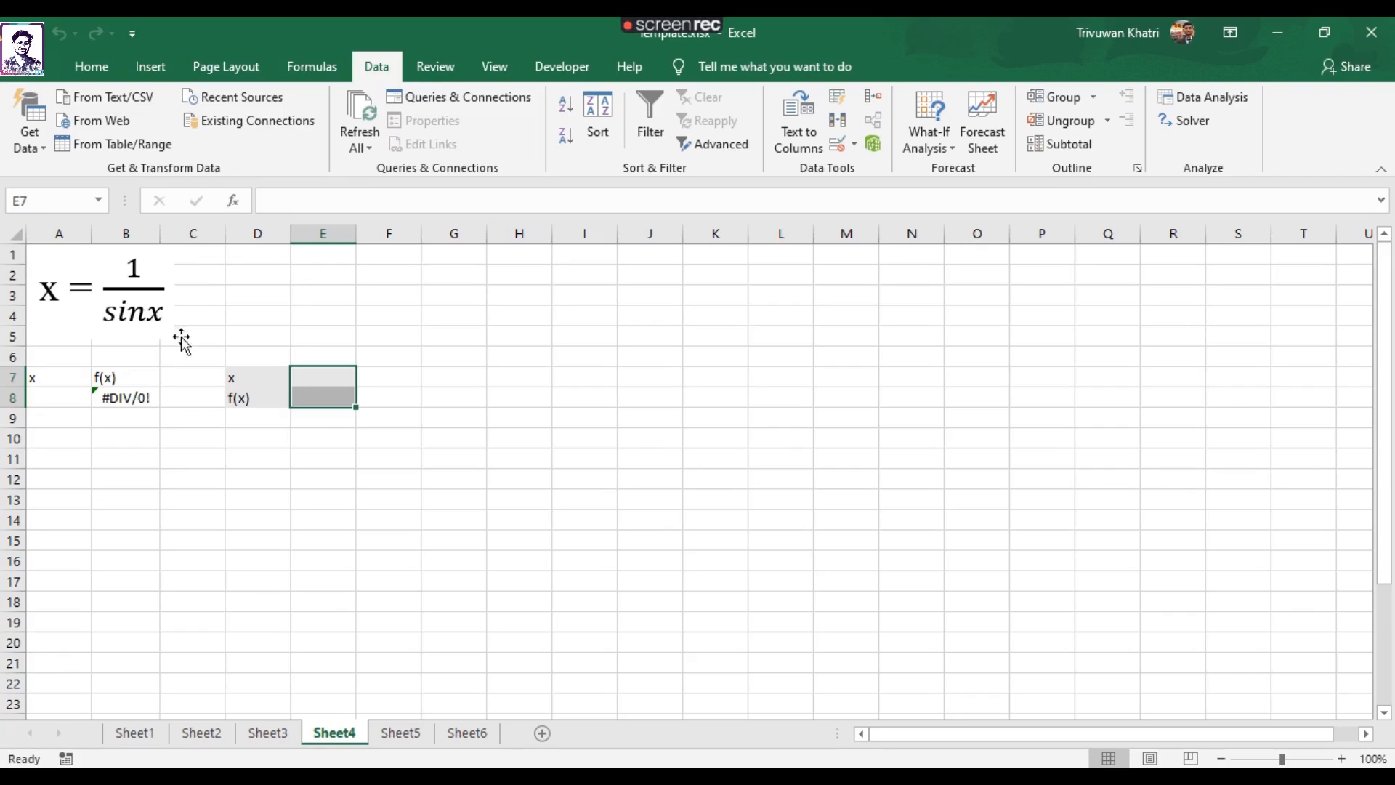
left_click(120, 376)
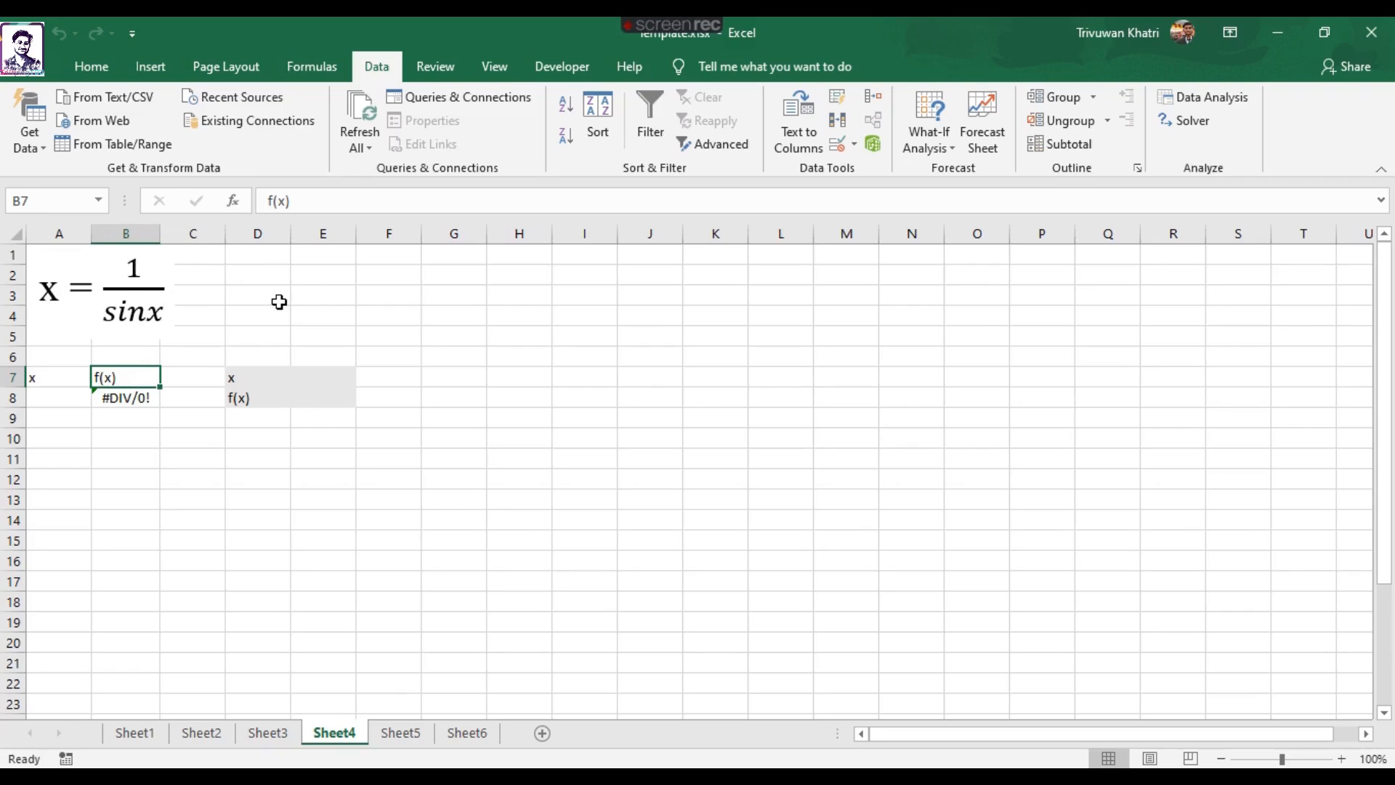
left_click(100, 442)
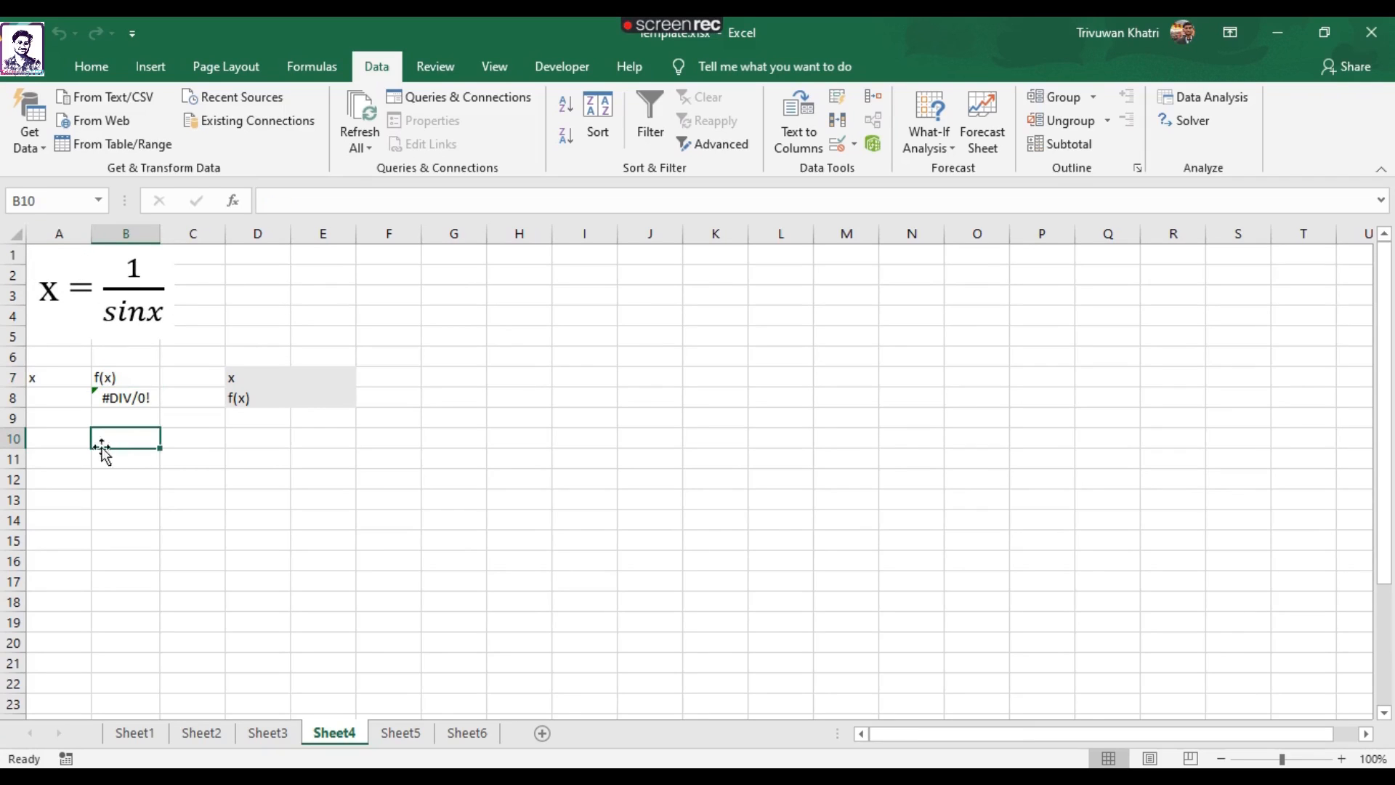
left_click(127, 377)
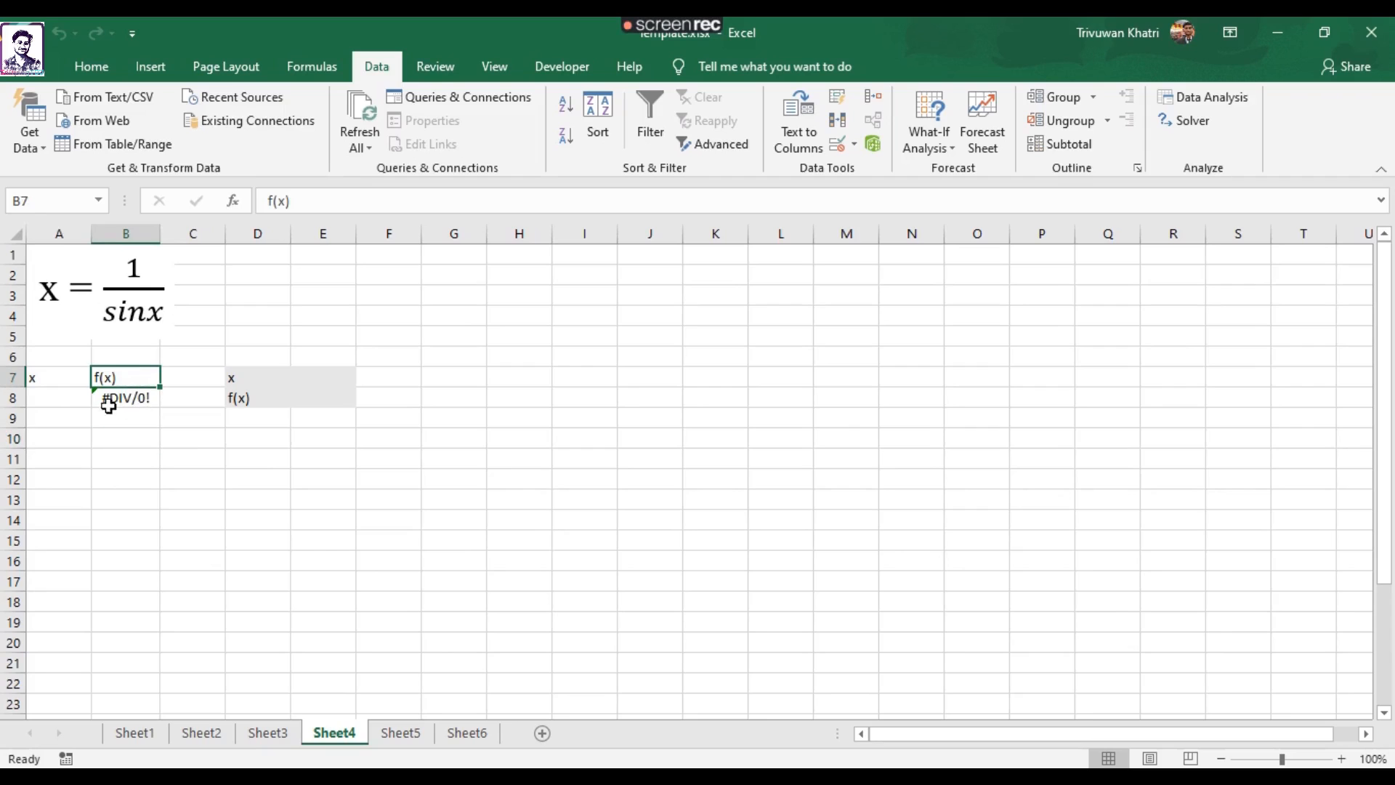
left_click(75, 398)
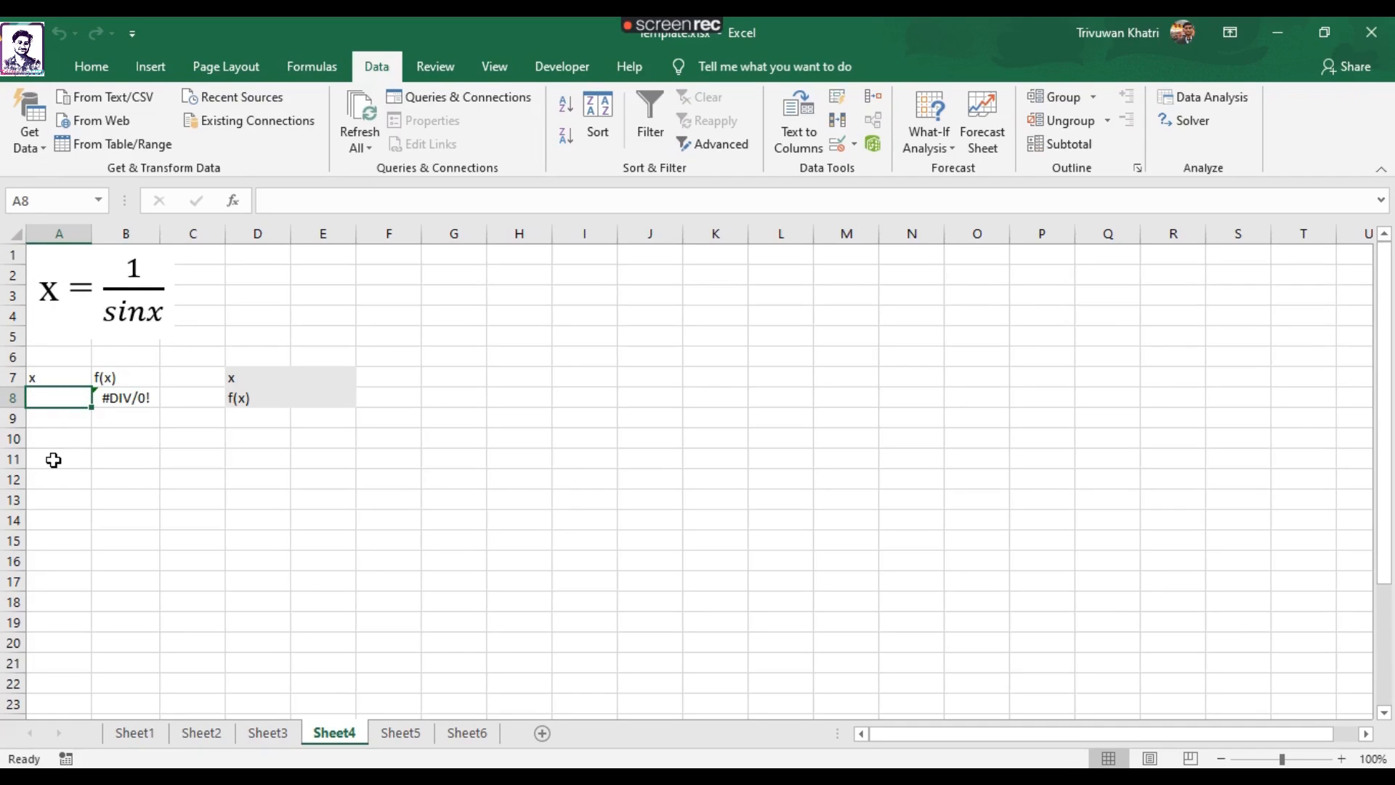
type("1")
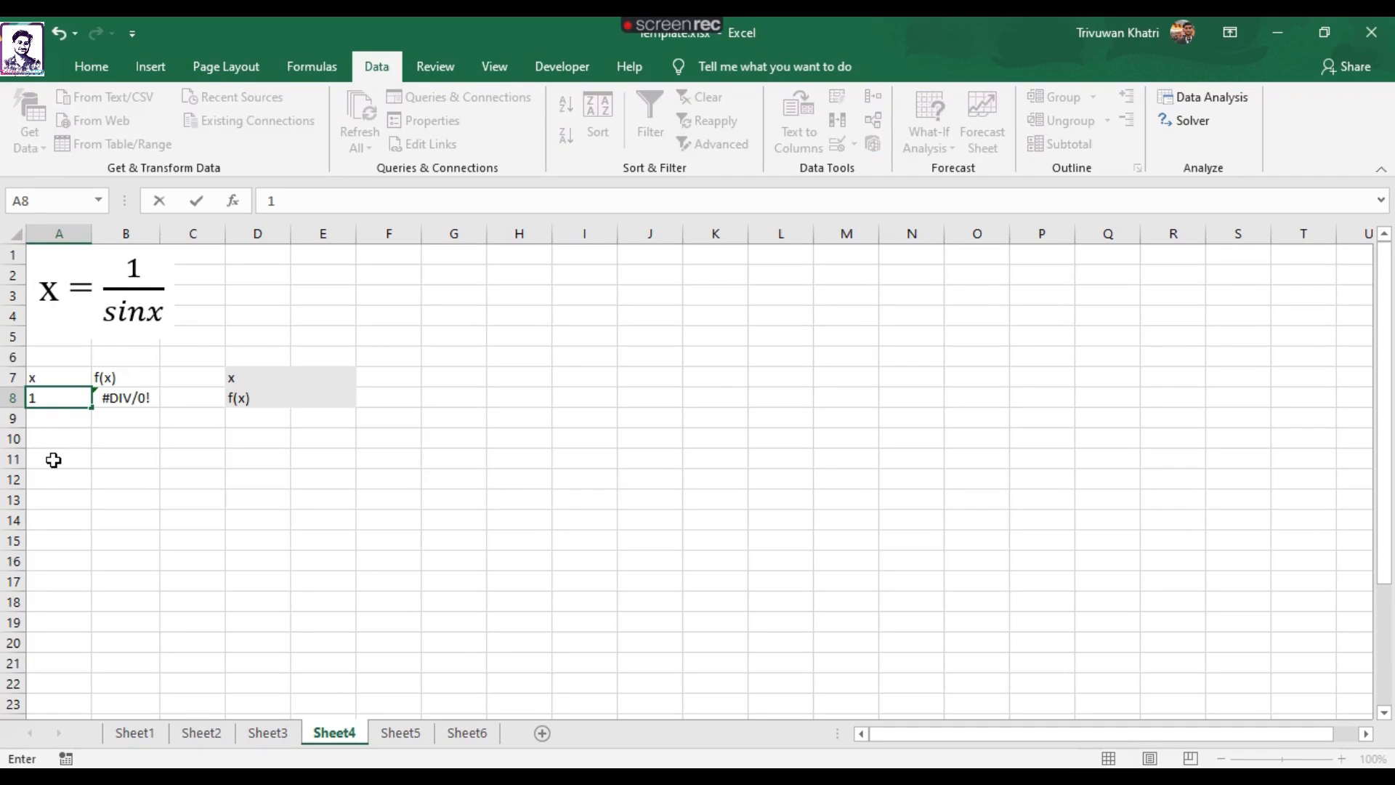
key("Return")
Check the f(x) formula in B8 and link the next x value in A9 to it with =B8.
left_click(114, 404)
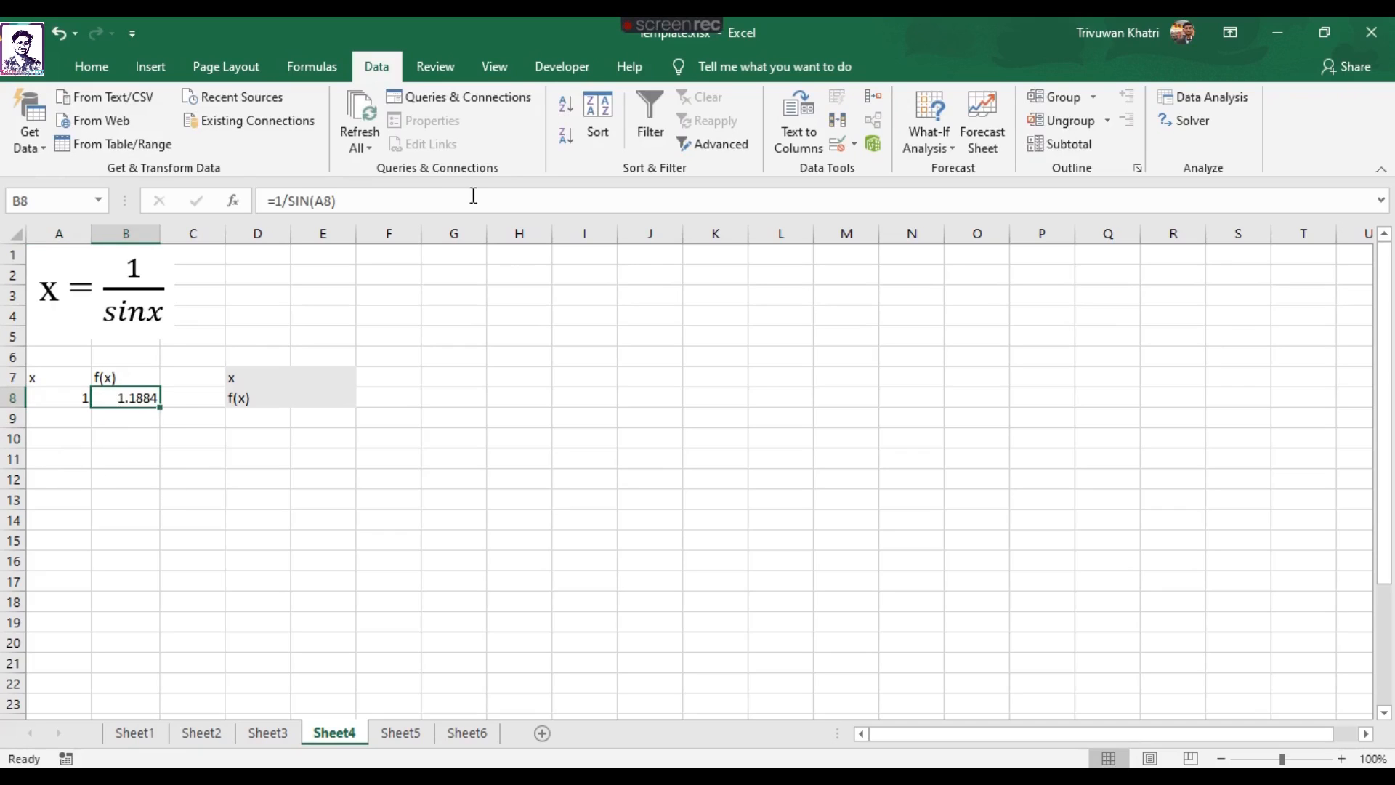
left_click(395, 199)
left_click(89, 488)
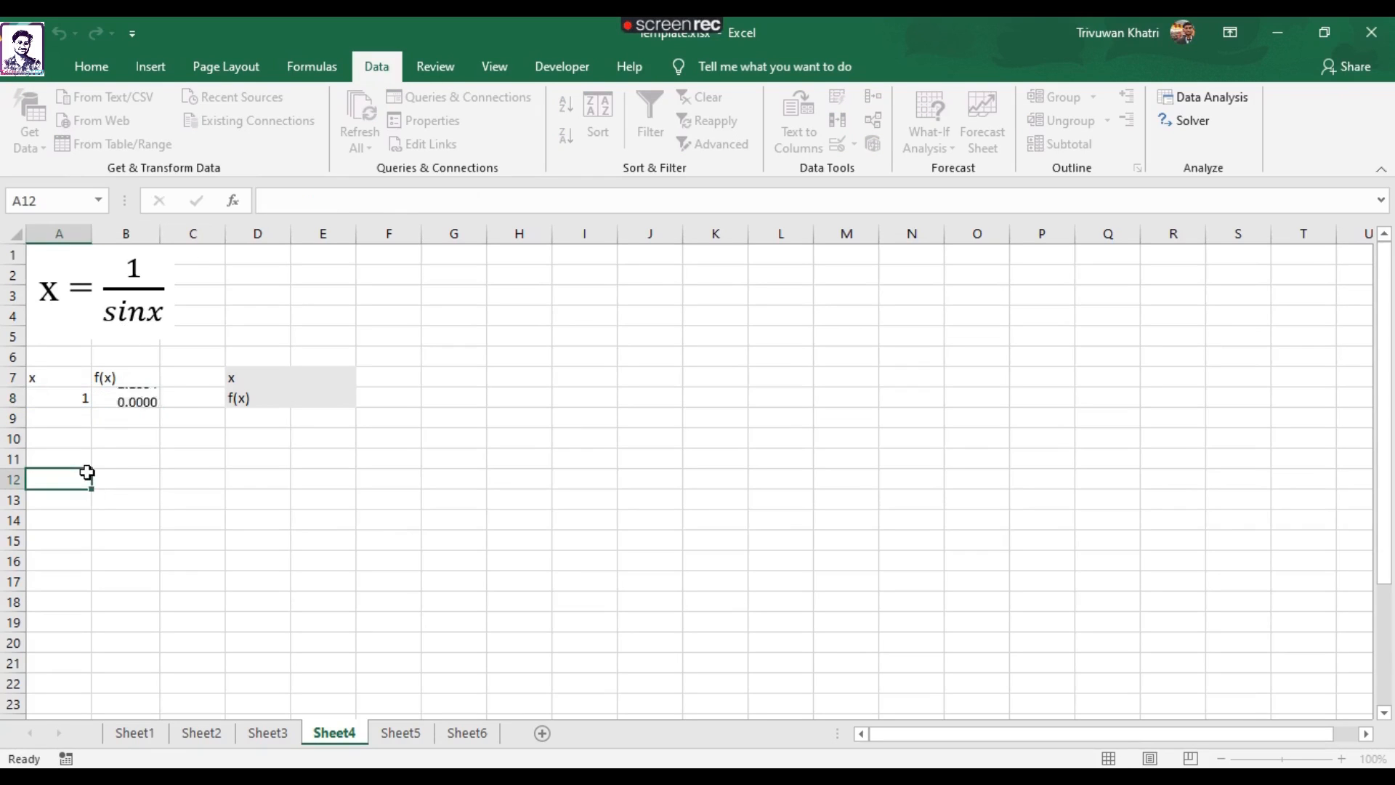
left_click(120, 398)
left_click(52, 421)
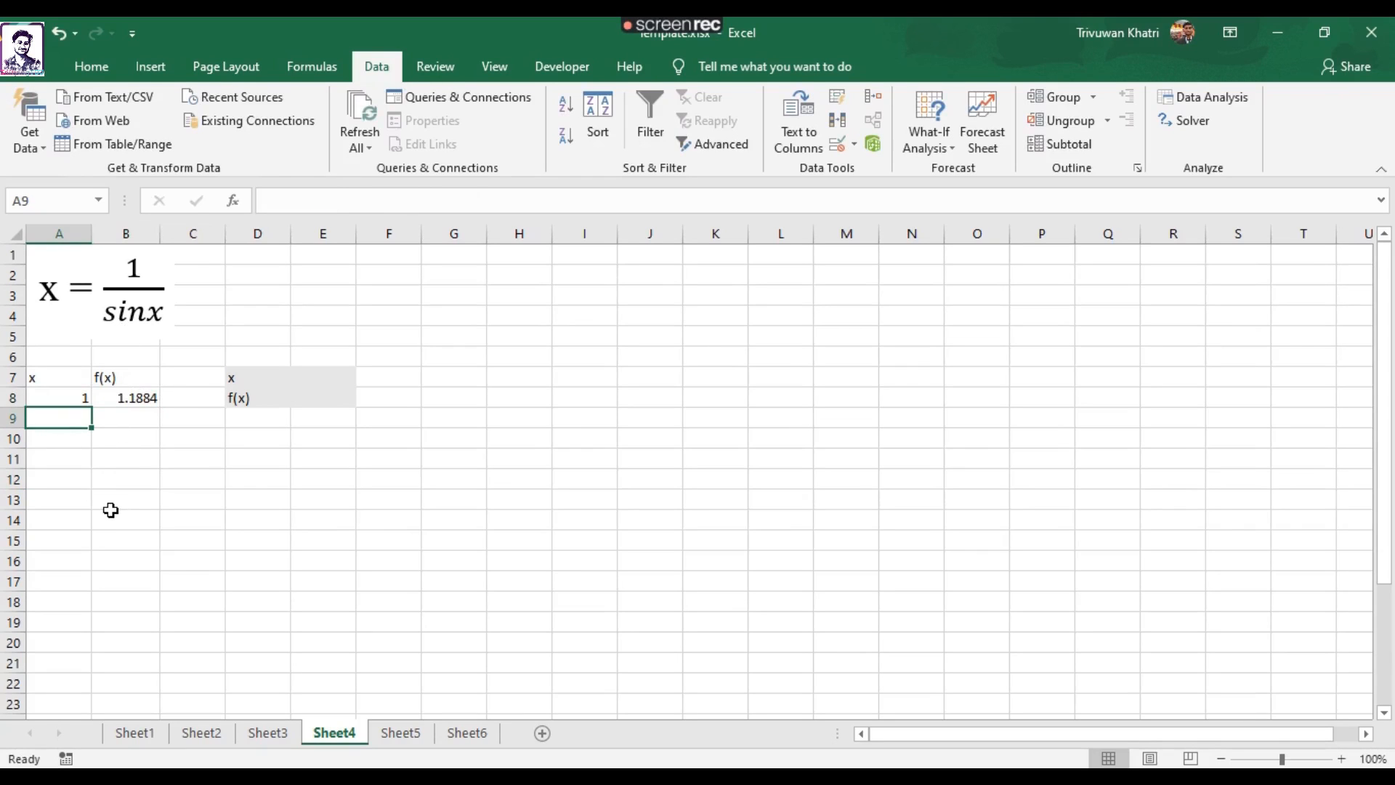
type("=")
left_click(135, 404)
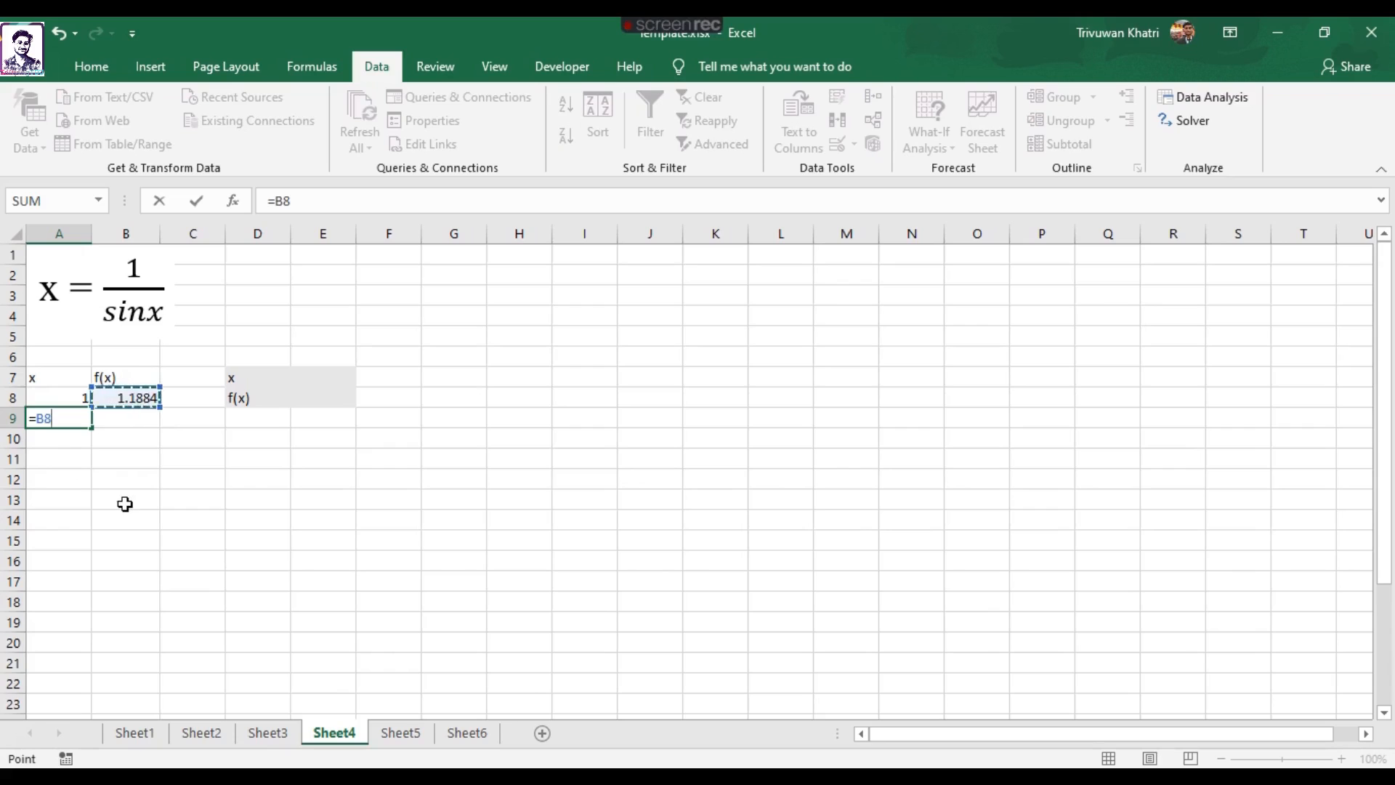
key("Return")
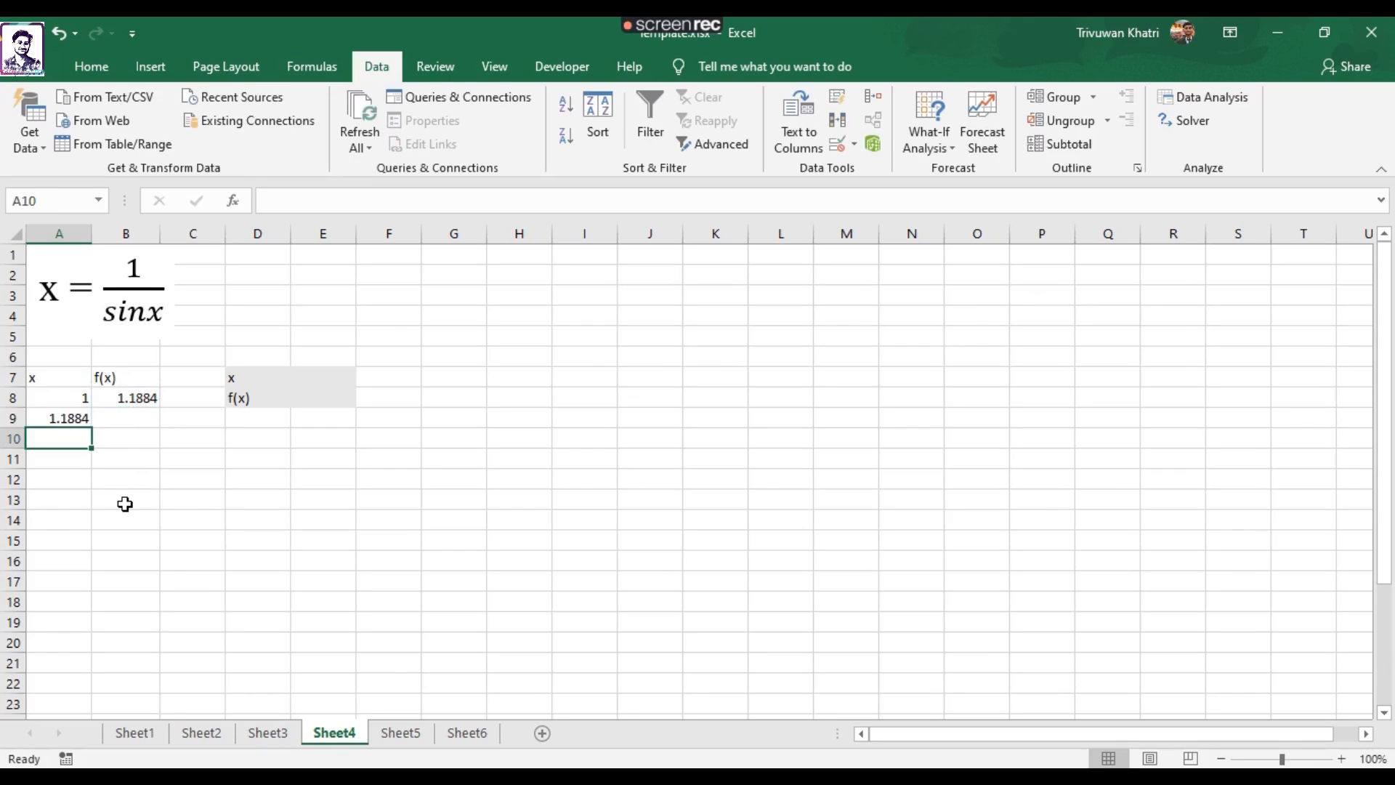
Copy the f(x) formula from B8 down to B9.
left_click(134, 398)
left_click_drag(160, 407, 158, 415)
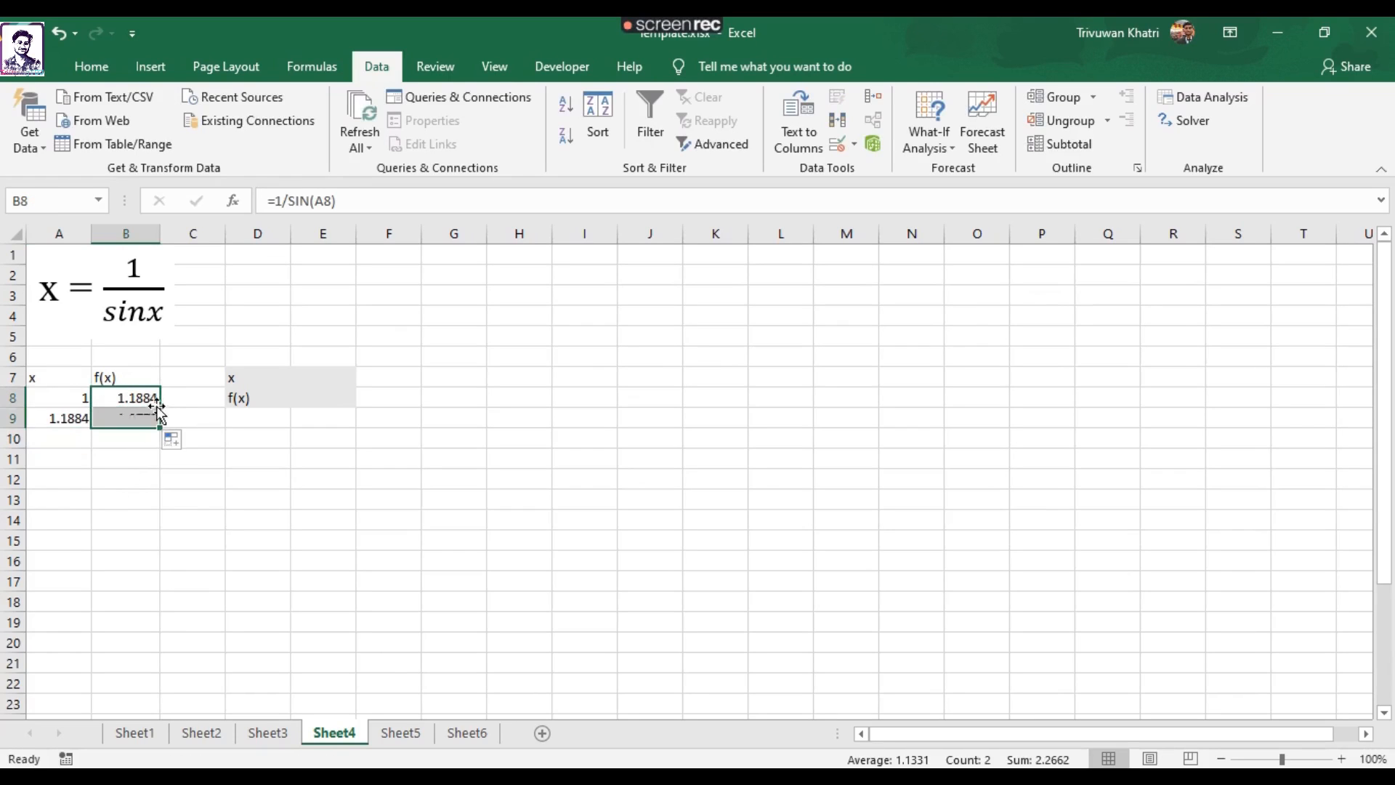
left_click(66, 454)
left_click(126, 414)
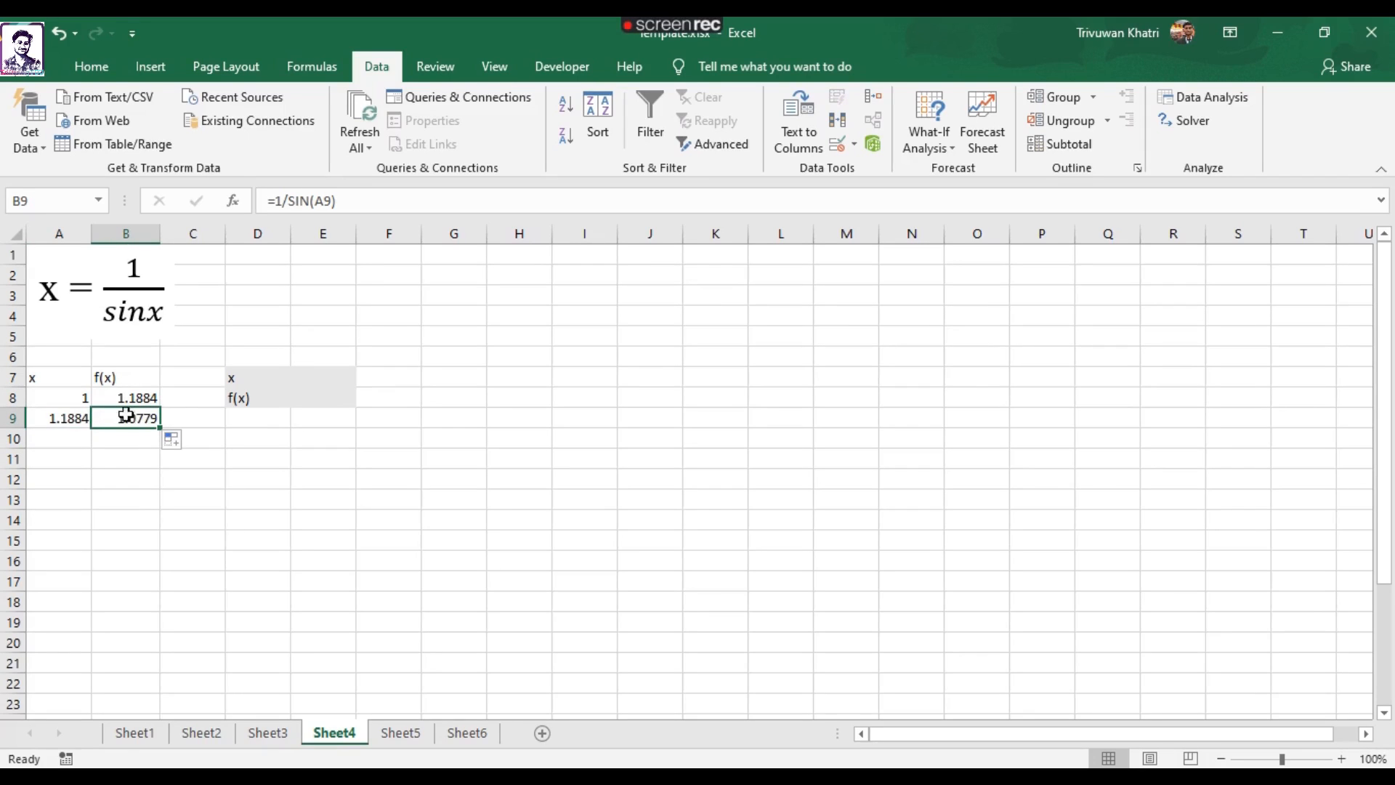
left_click(112, 444)
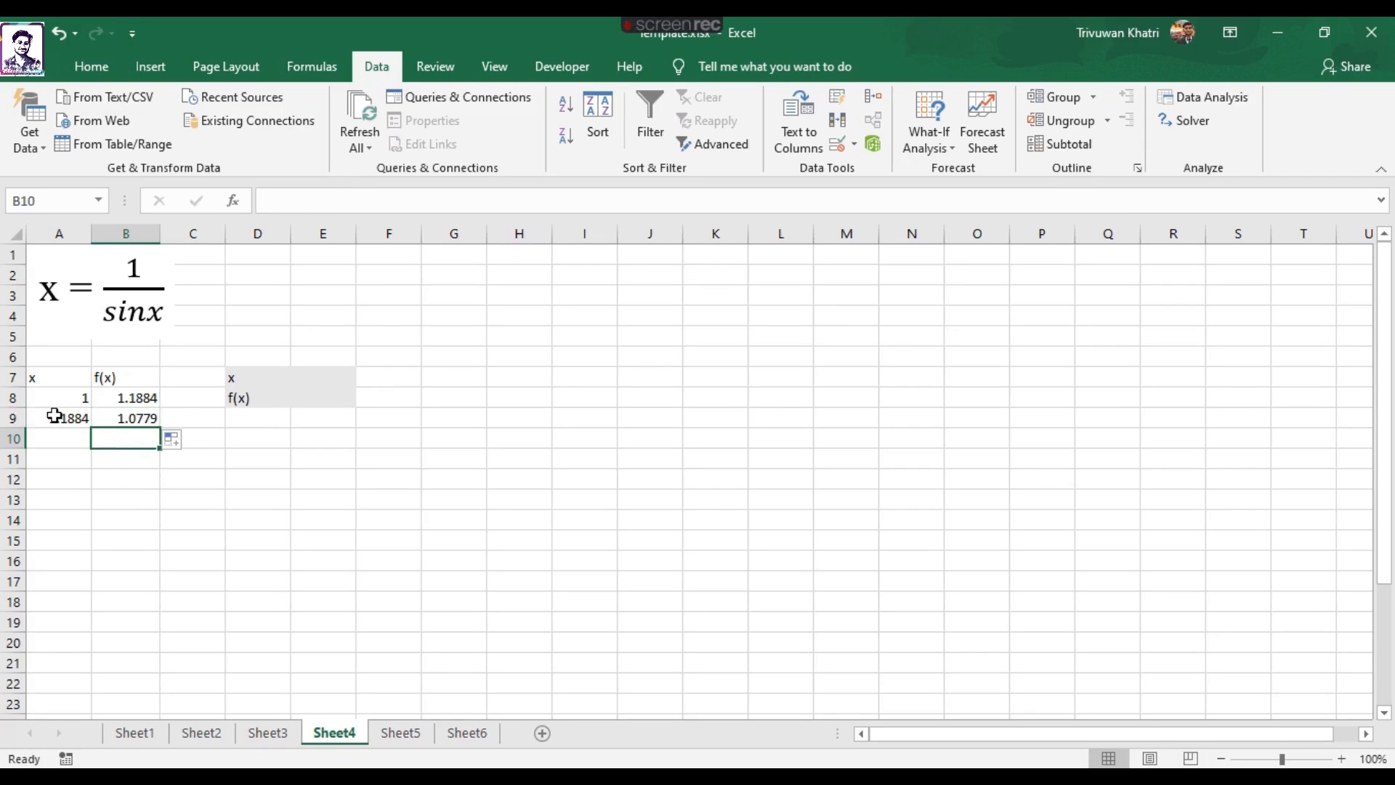
Fill the x and f(x) formulas in A9:B9 down through row 18.
left_click_drag(56, 416, 142, 419)
scroll(258, 445, "down", 1)
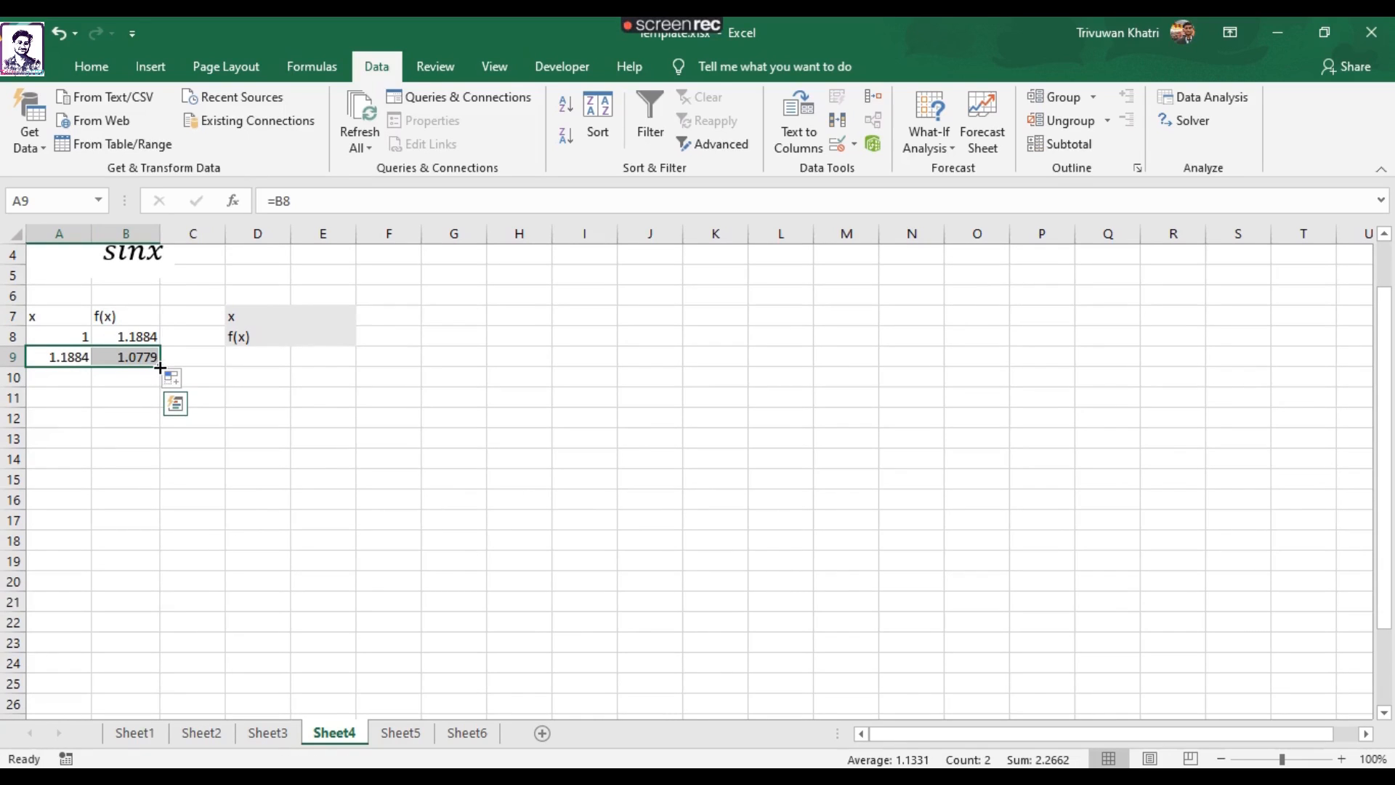
left_click_drag(160, 368, 172, 550)
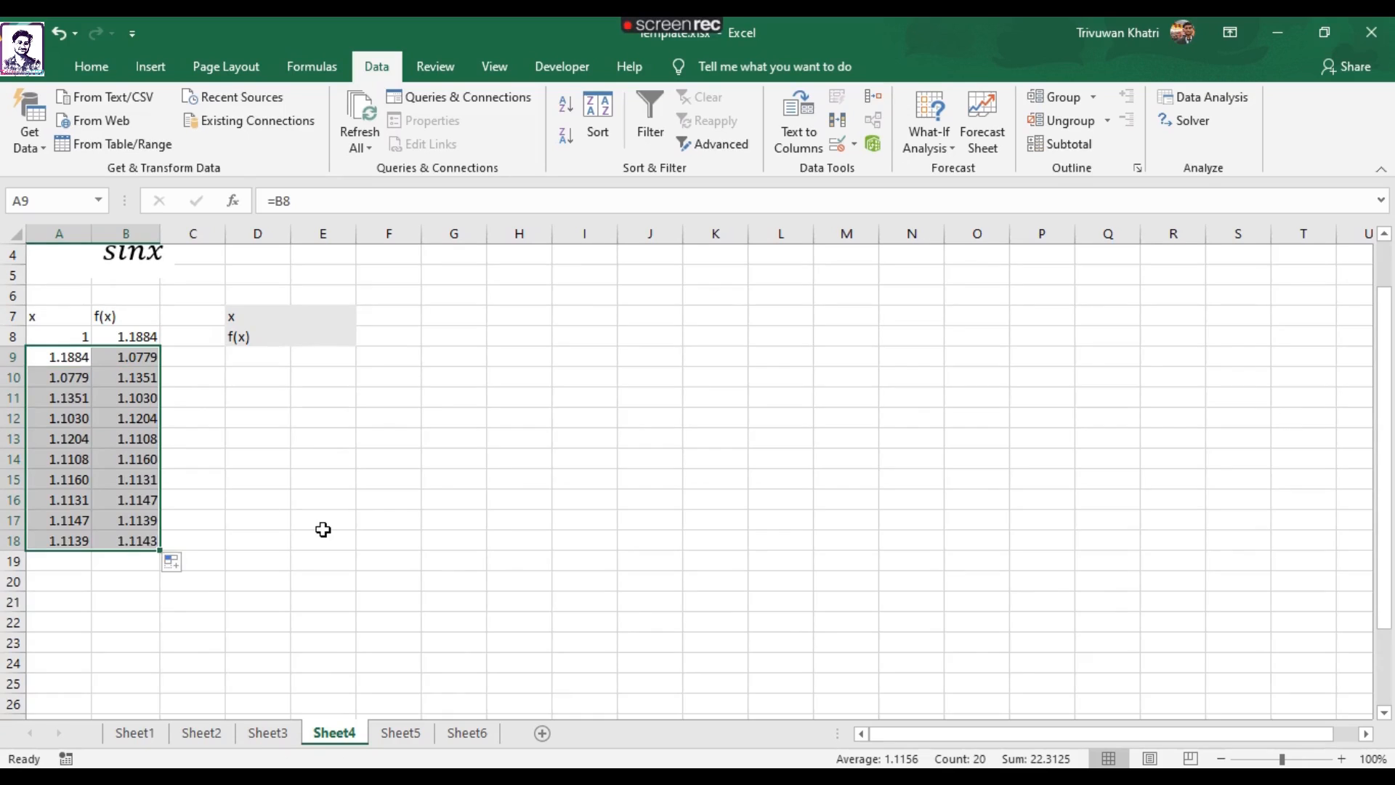
Examine the iteration values in A8:B18, the formula in B8 and the empty x and f(x) cells E7:E8.
scroll(218, 361, "up", 1)
left_click(259, 590)
left_click_drag(70, 600, 129, 601)
left_click(250, 579)
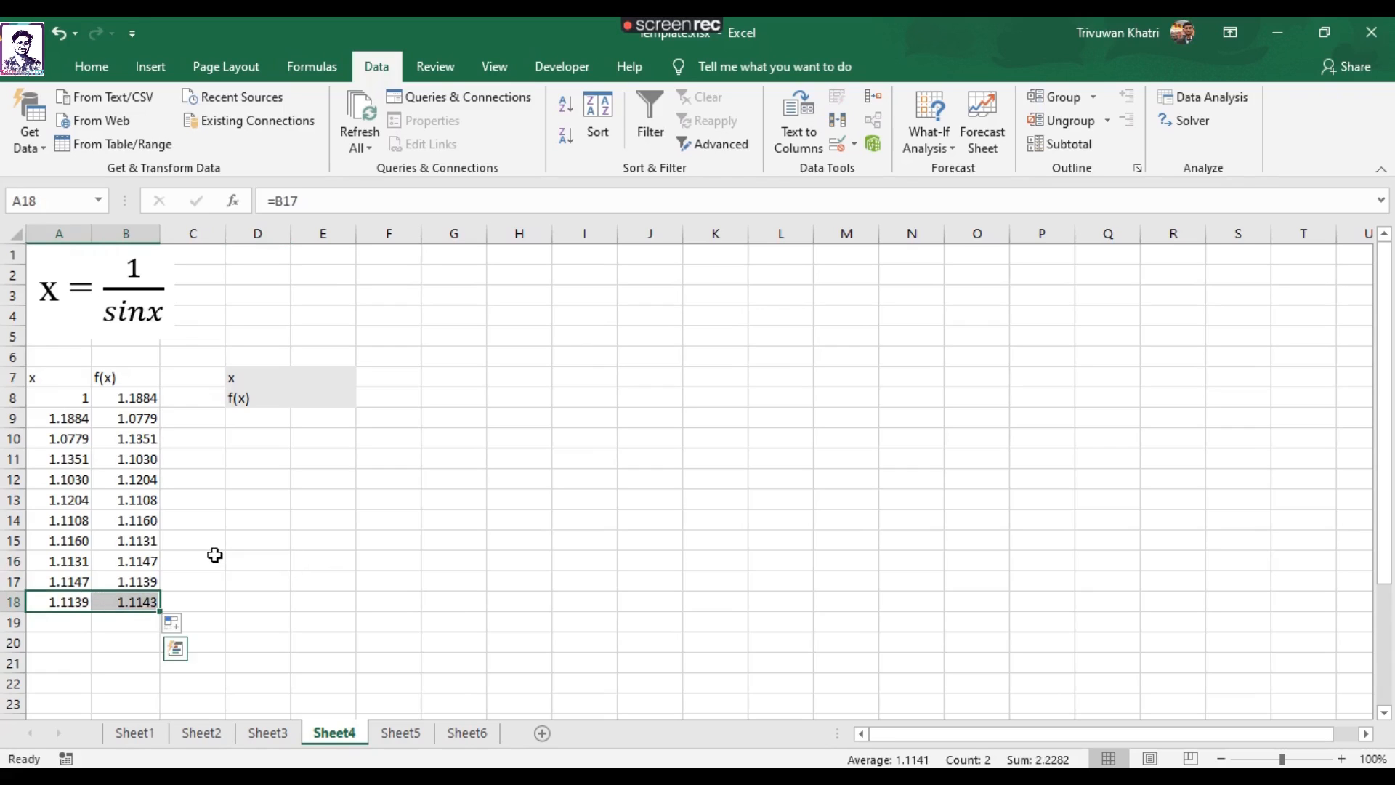
left_click(110, 282)
left_click(237, 458)
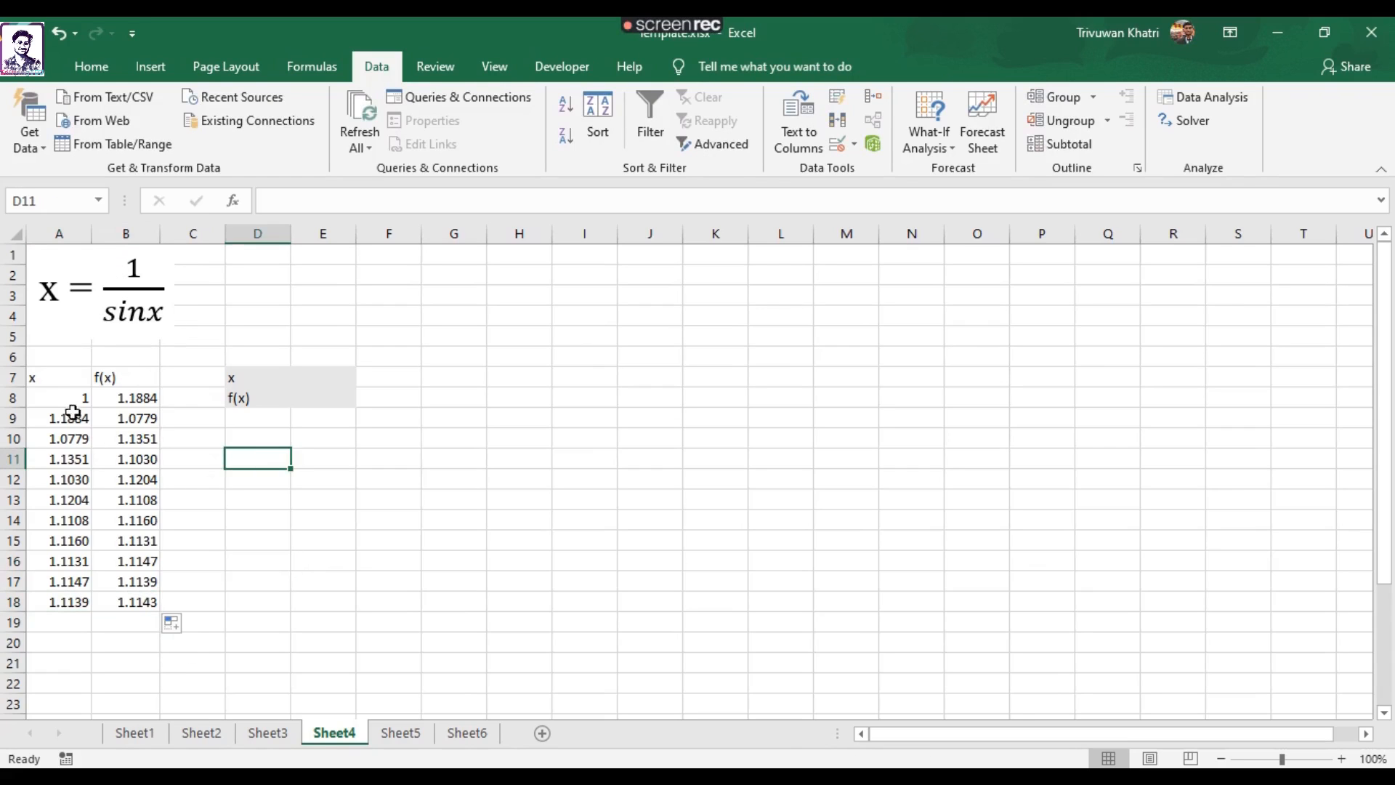
left_click_drag(55, 394, 130, 426)
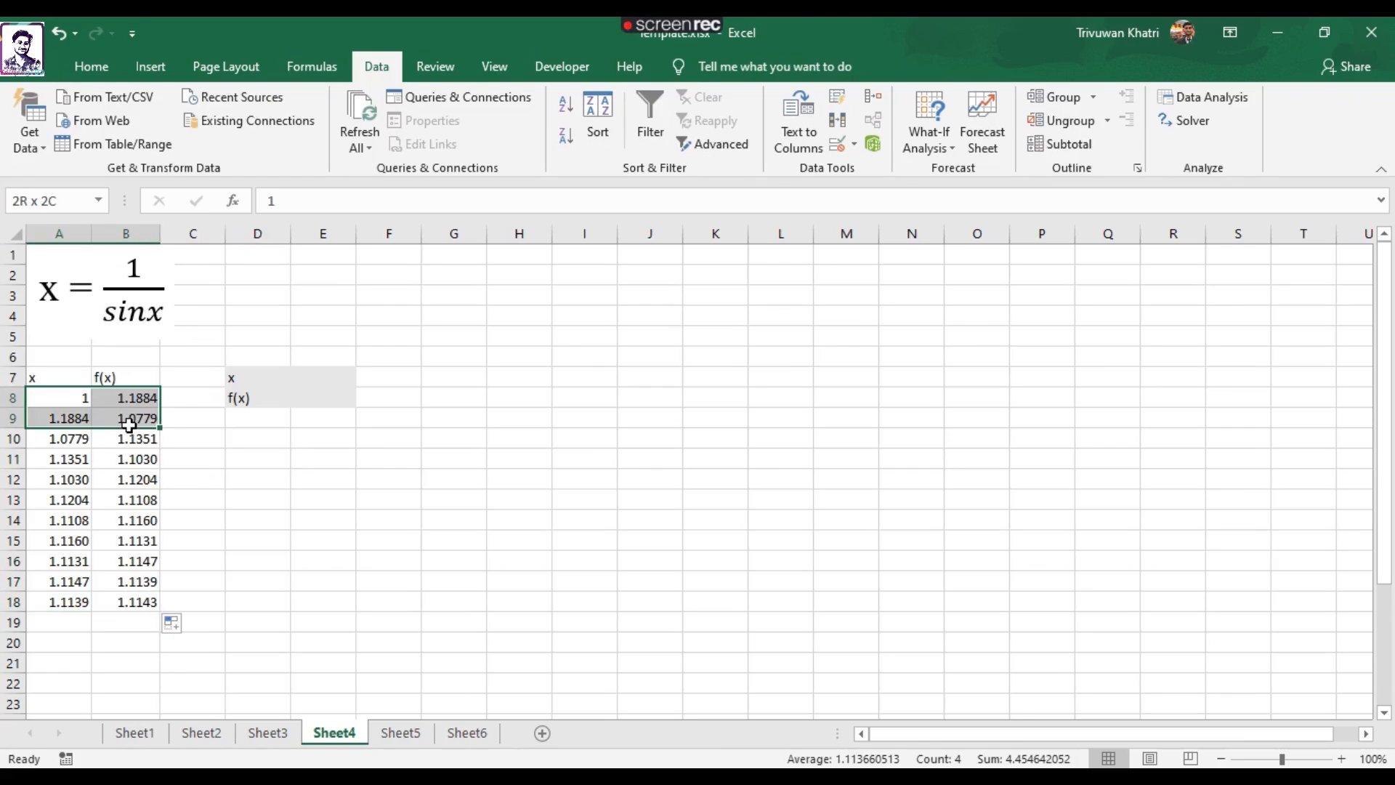
left_click(210, 455)
left_click(130, 397)
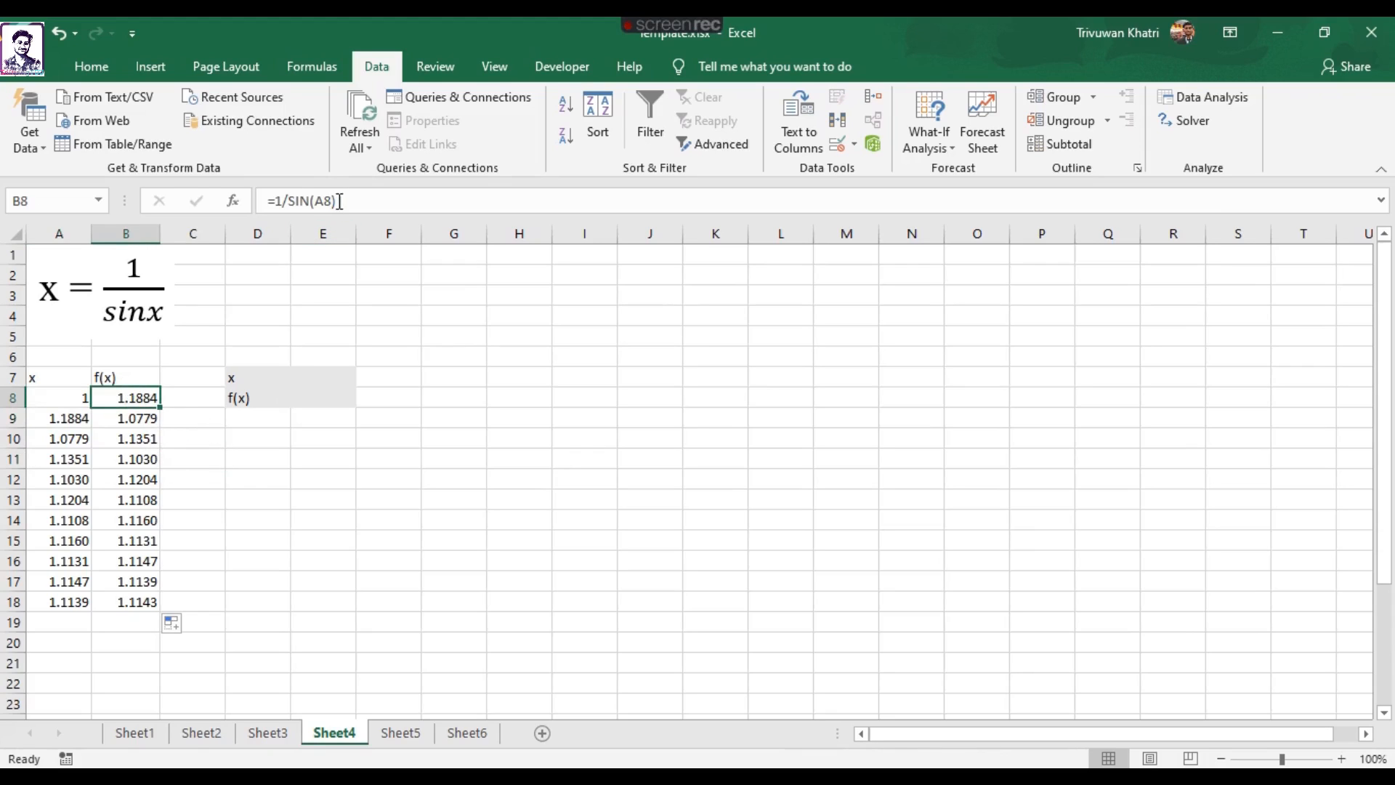
left_click(190, 500)
left_click_drag(68, 398, 151, 598)
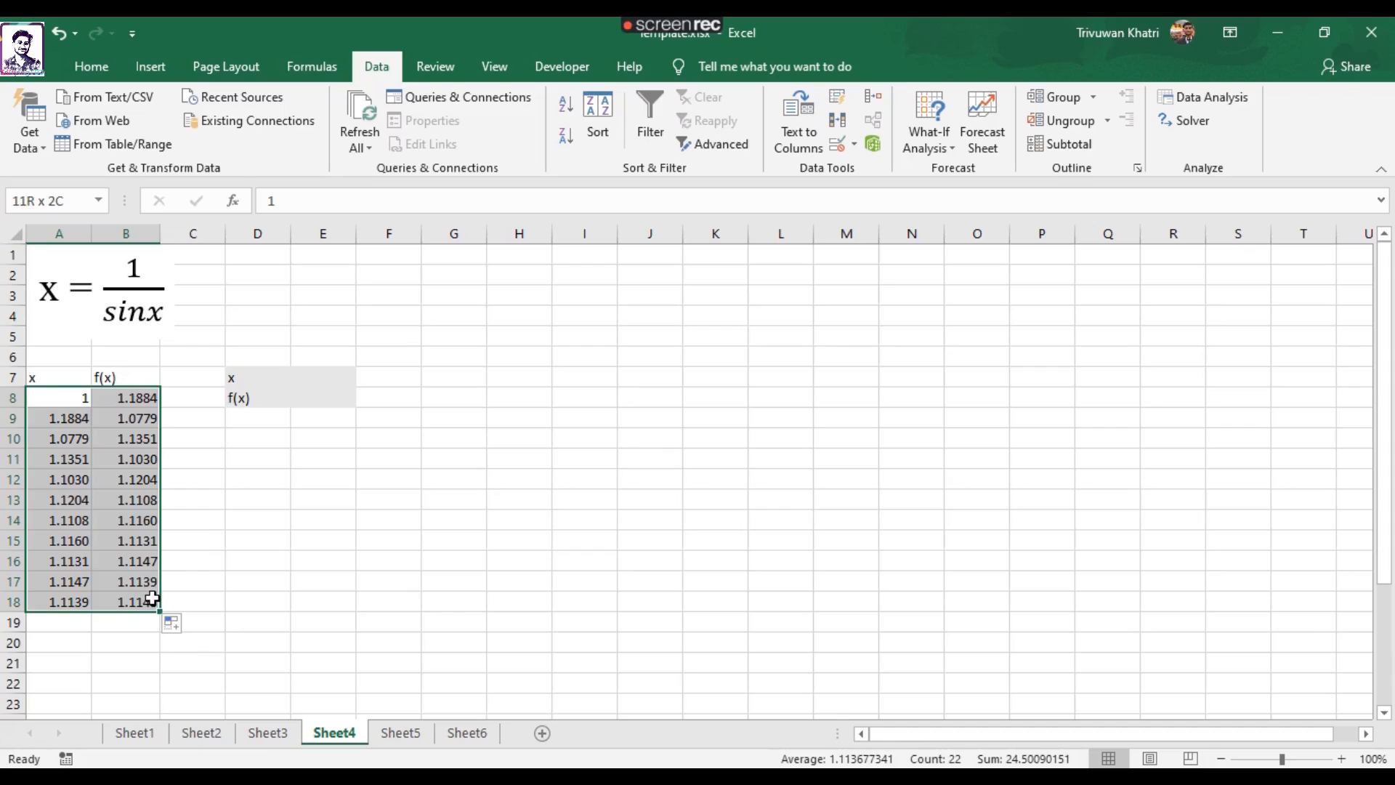
left_click(205, 523)
left_click_drag(68, 398, 146, 599)
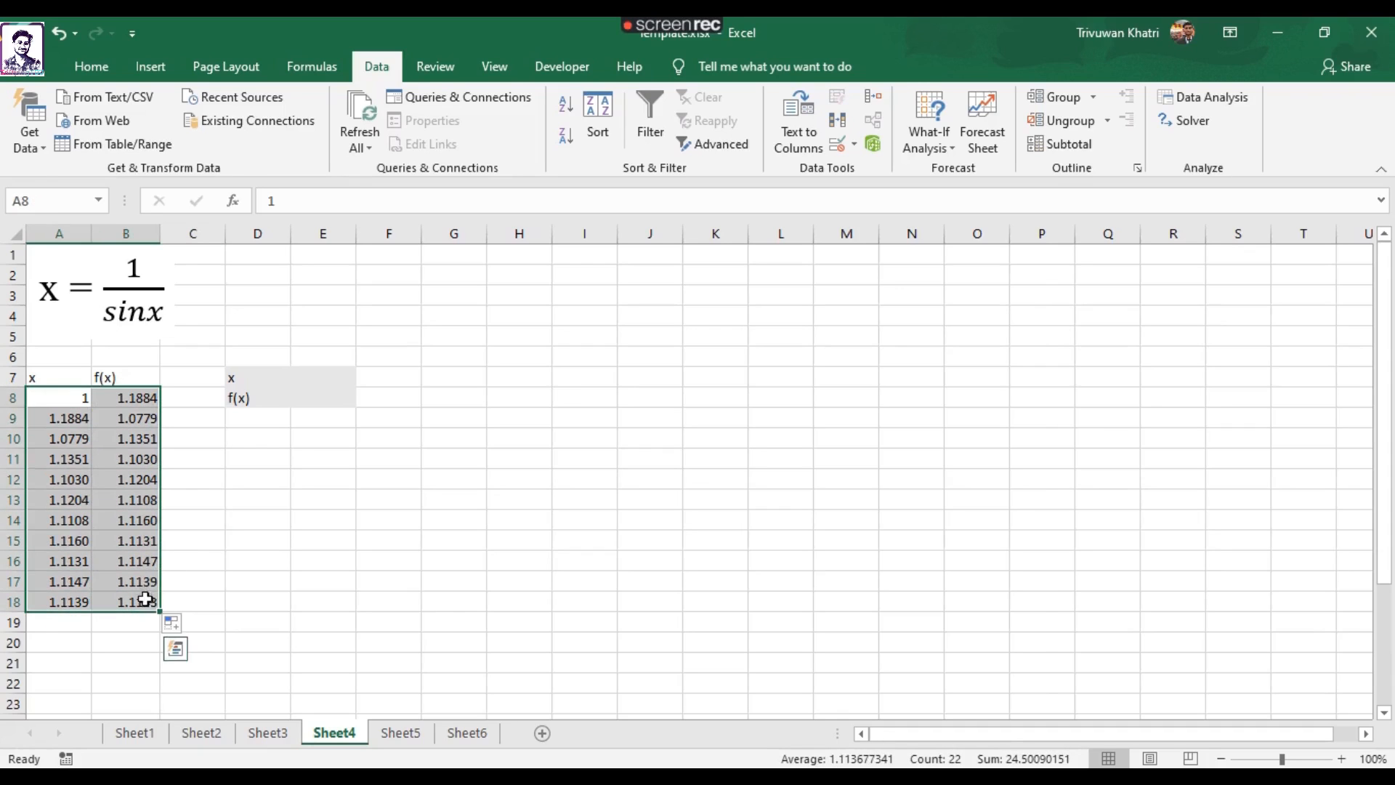
left_click(227, 500)
left_click_drag(313, 387, 324, 402)
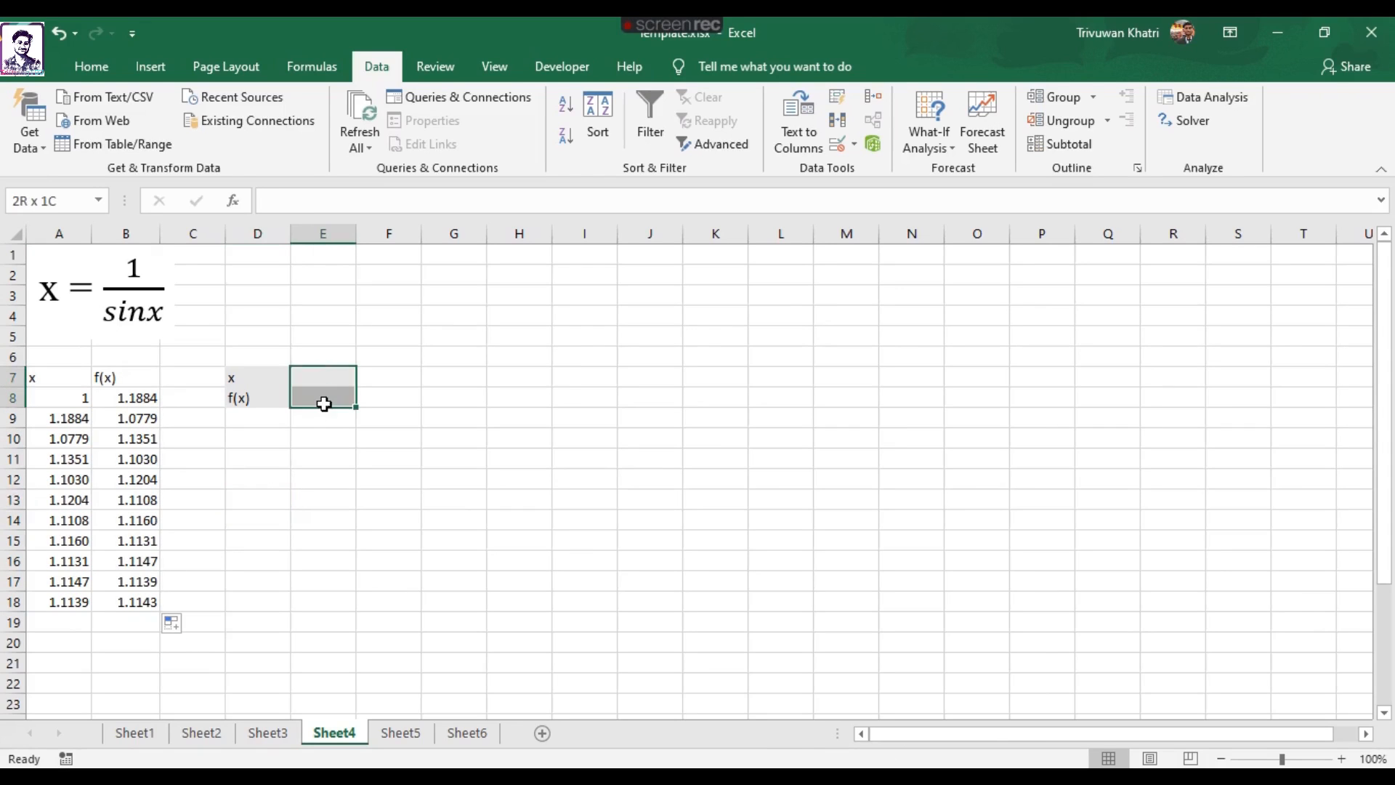
left_click(304, 471)
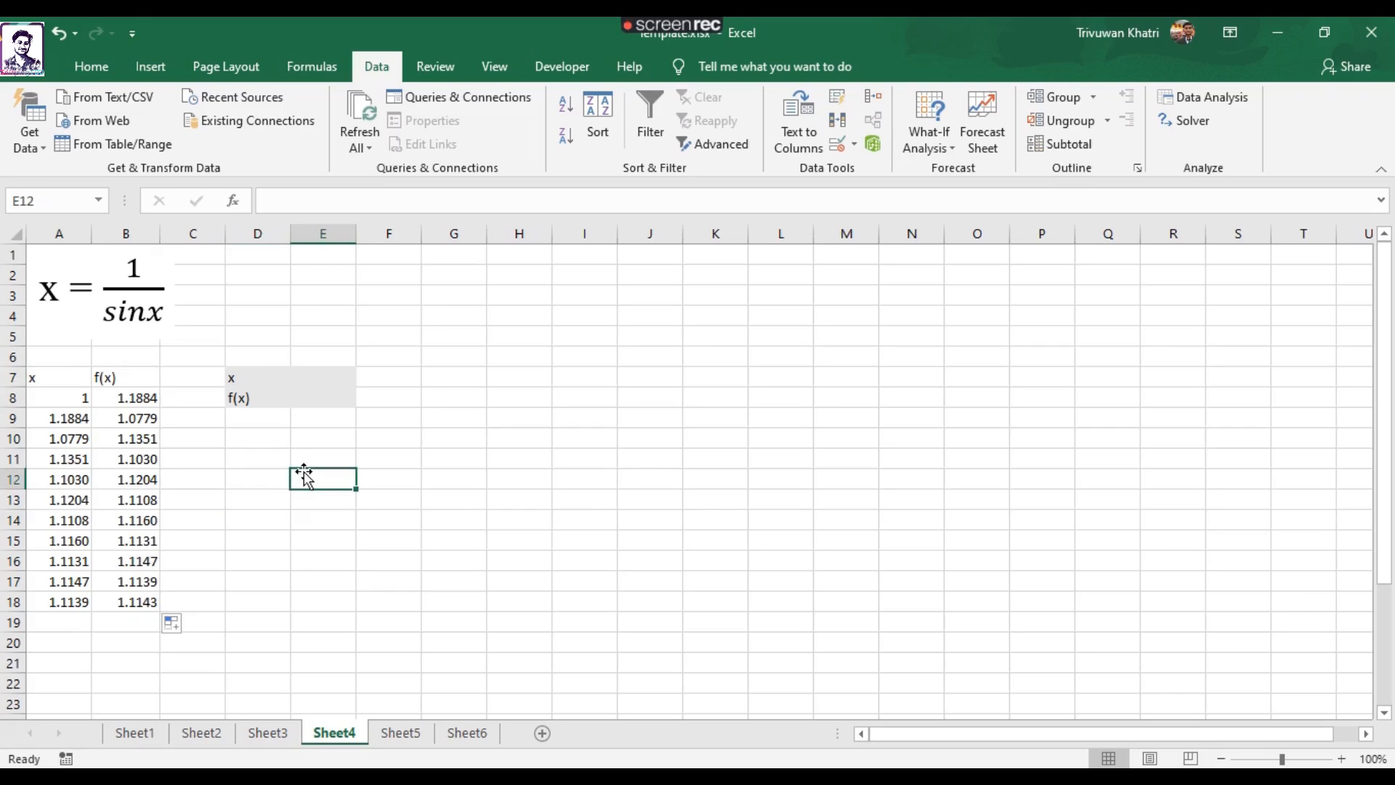
Review the workbook's iterative calculation options and apply them with iteration enabled, 100 maximum iterations and a maximum change of 0.001.
left_click(34, 75)
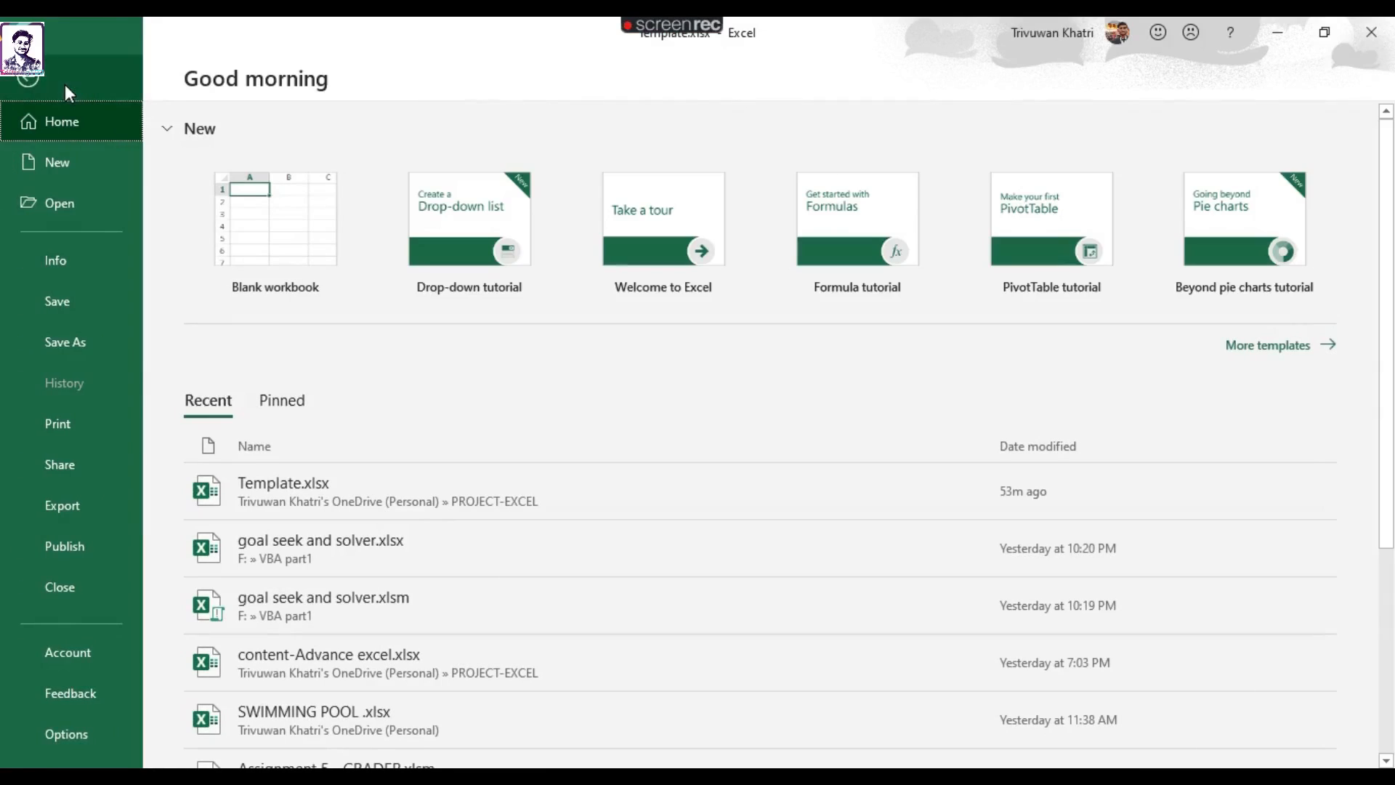
left_click(56, 733)
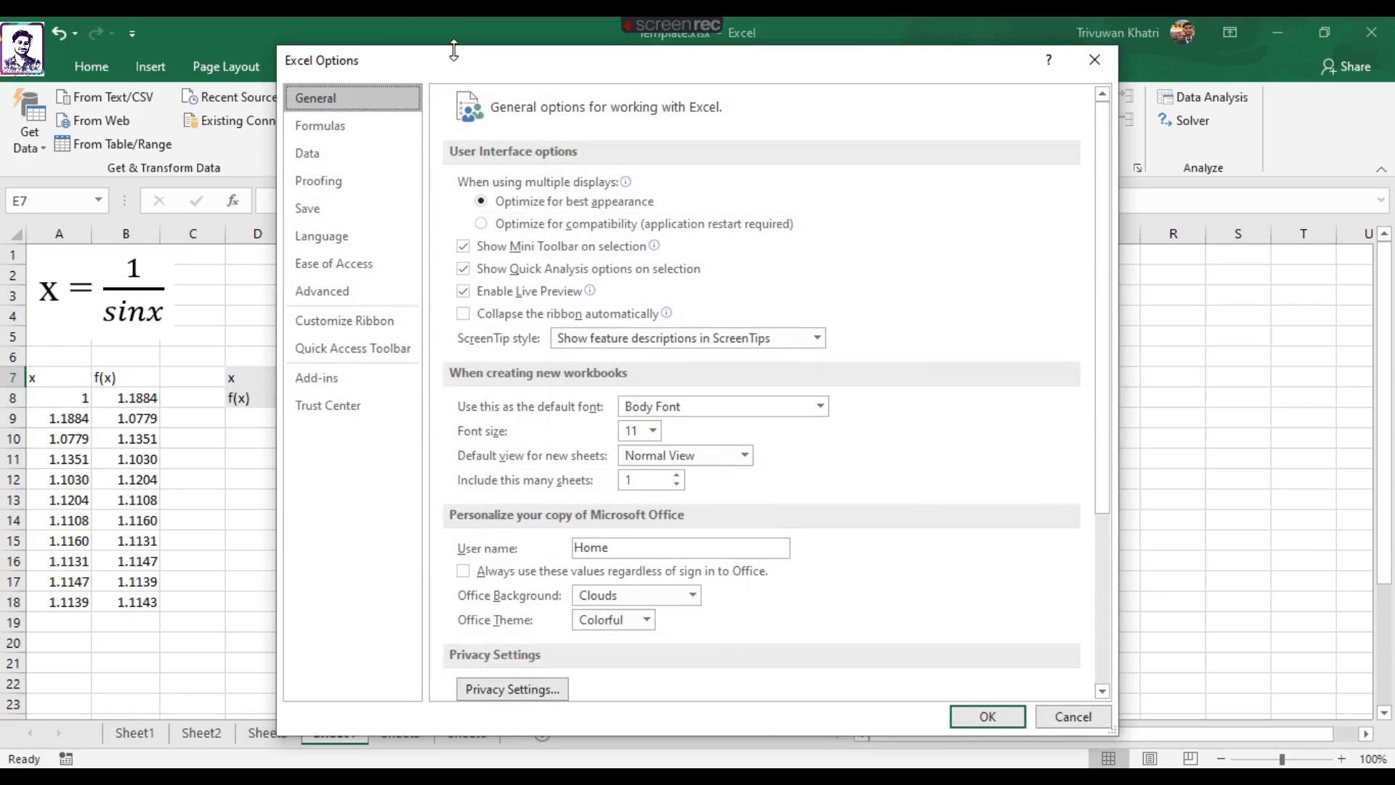
left_click_drag(458, 56, 414, 51)
left_click(286, 116)
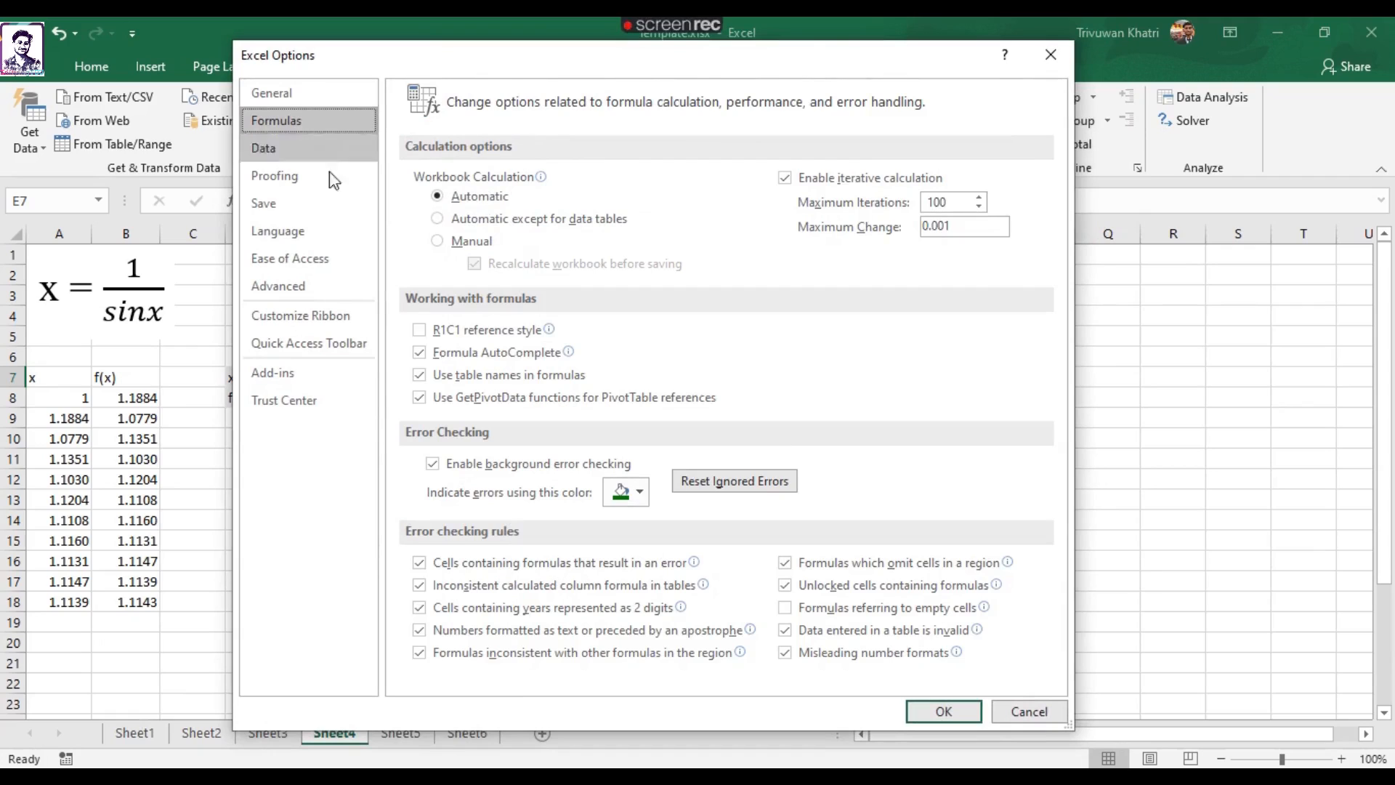
left_click(786, 178)
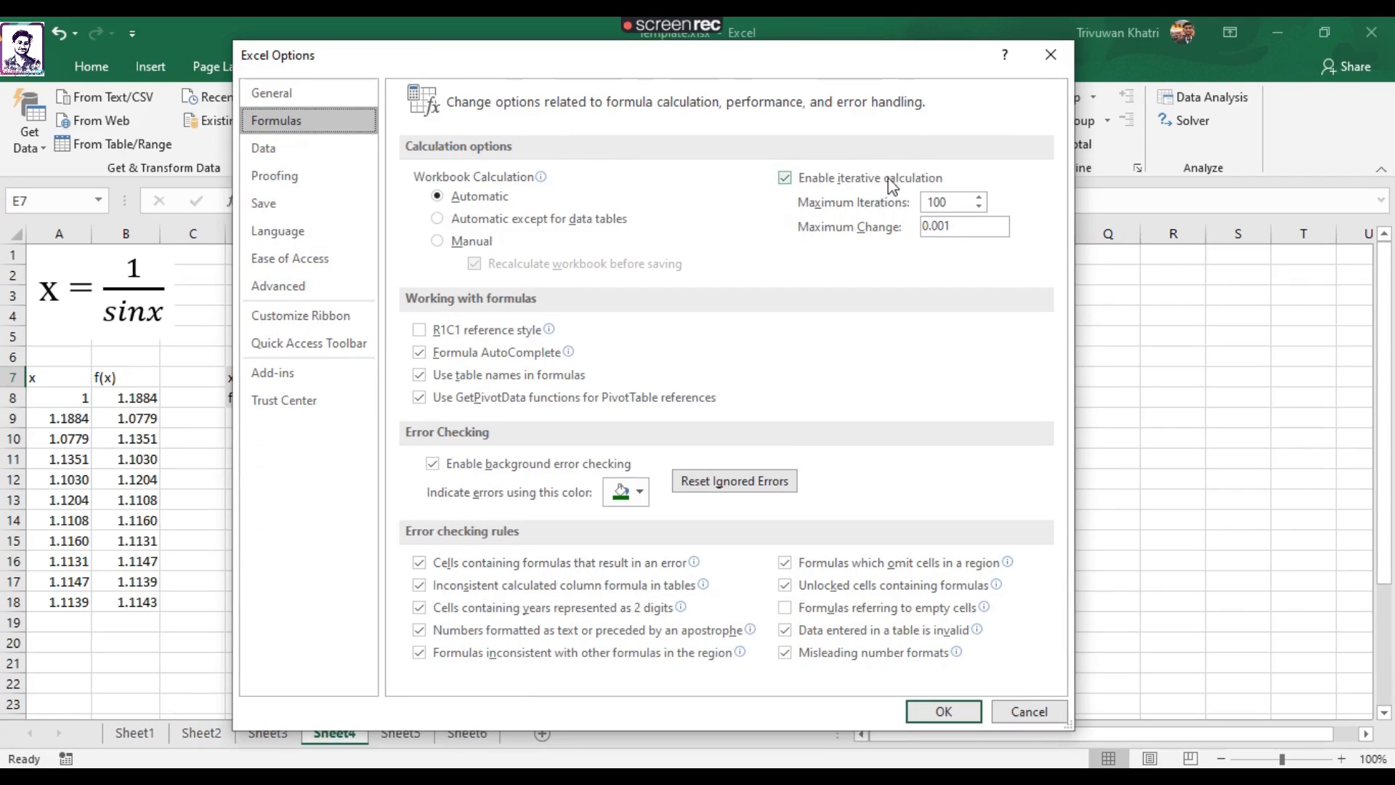
left_click_drag(793, 57, 682, 45)
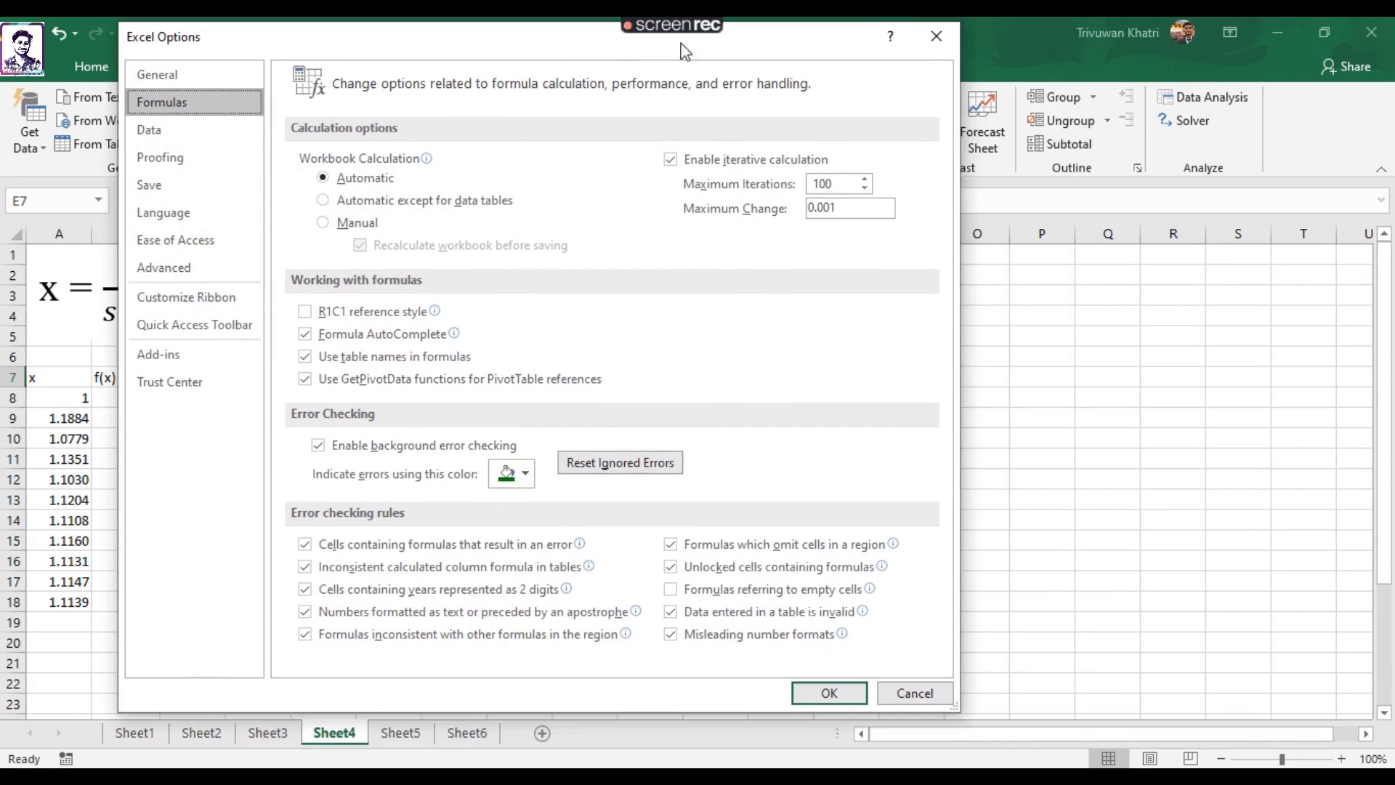
left_click_drag(845, 186, 808, 187)
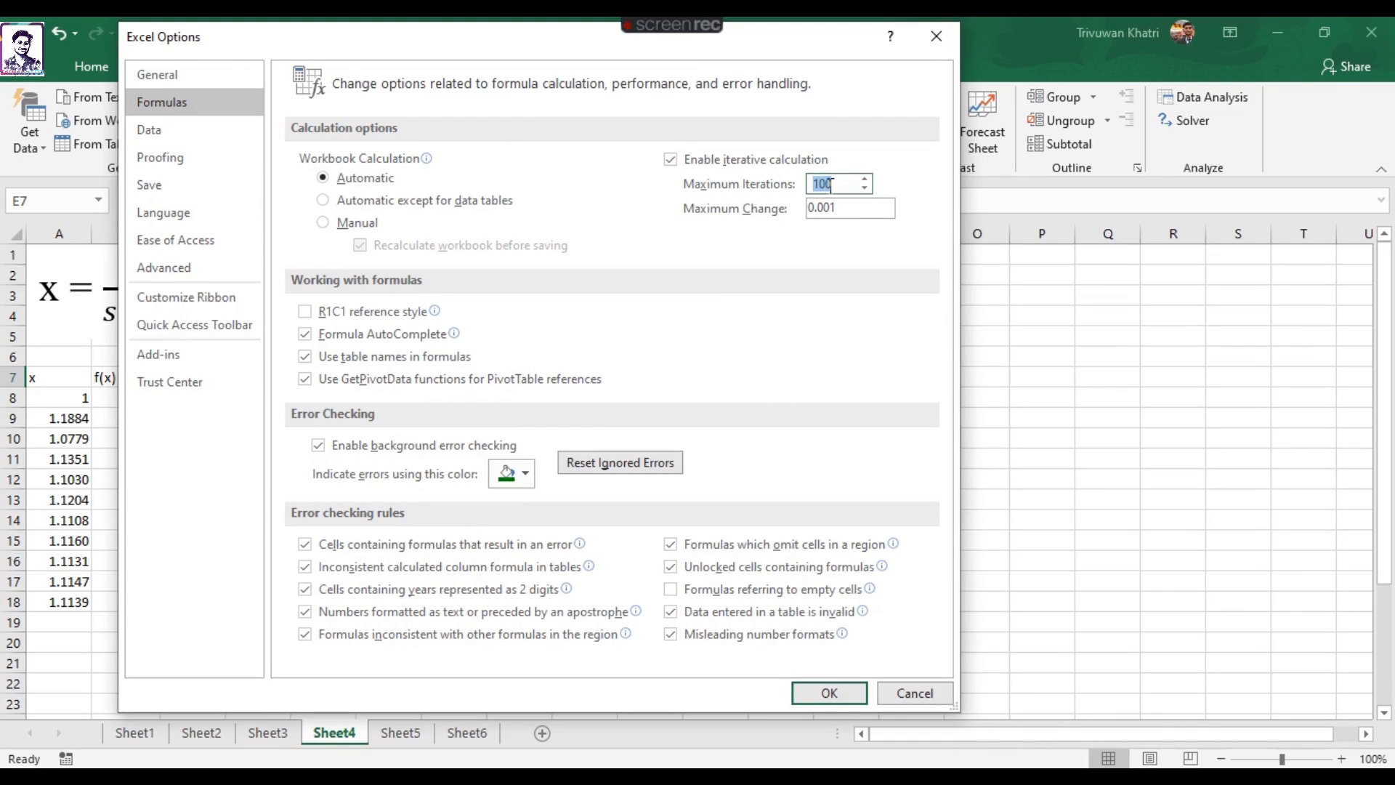
left_click(828, 184)
left_click_drag(848, 209, 806, 210)
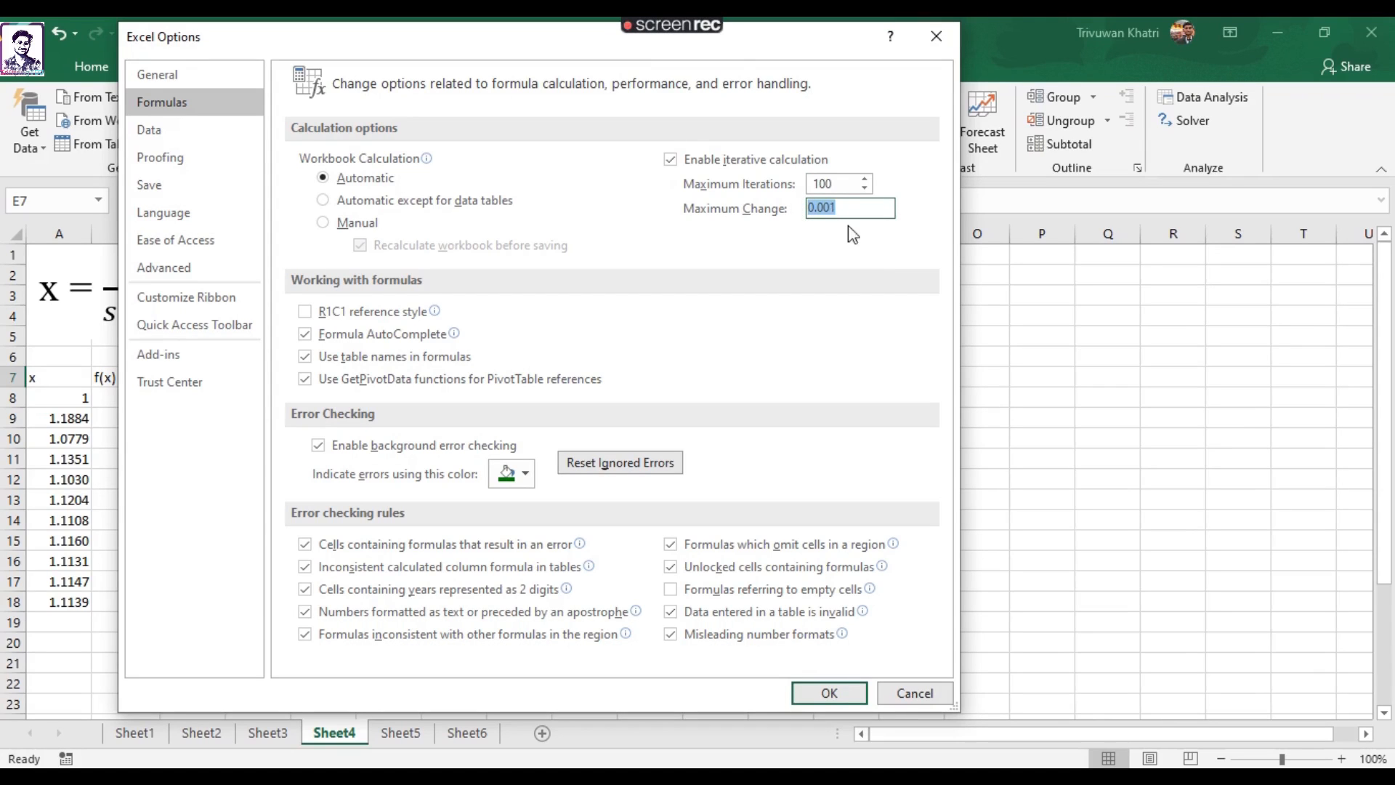
left_click_drag(746, 52, 798, 44)
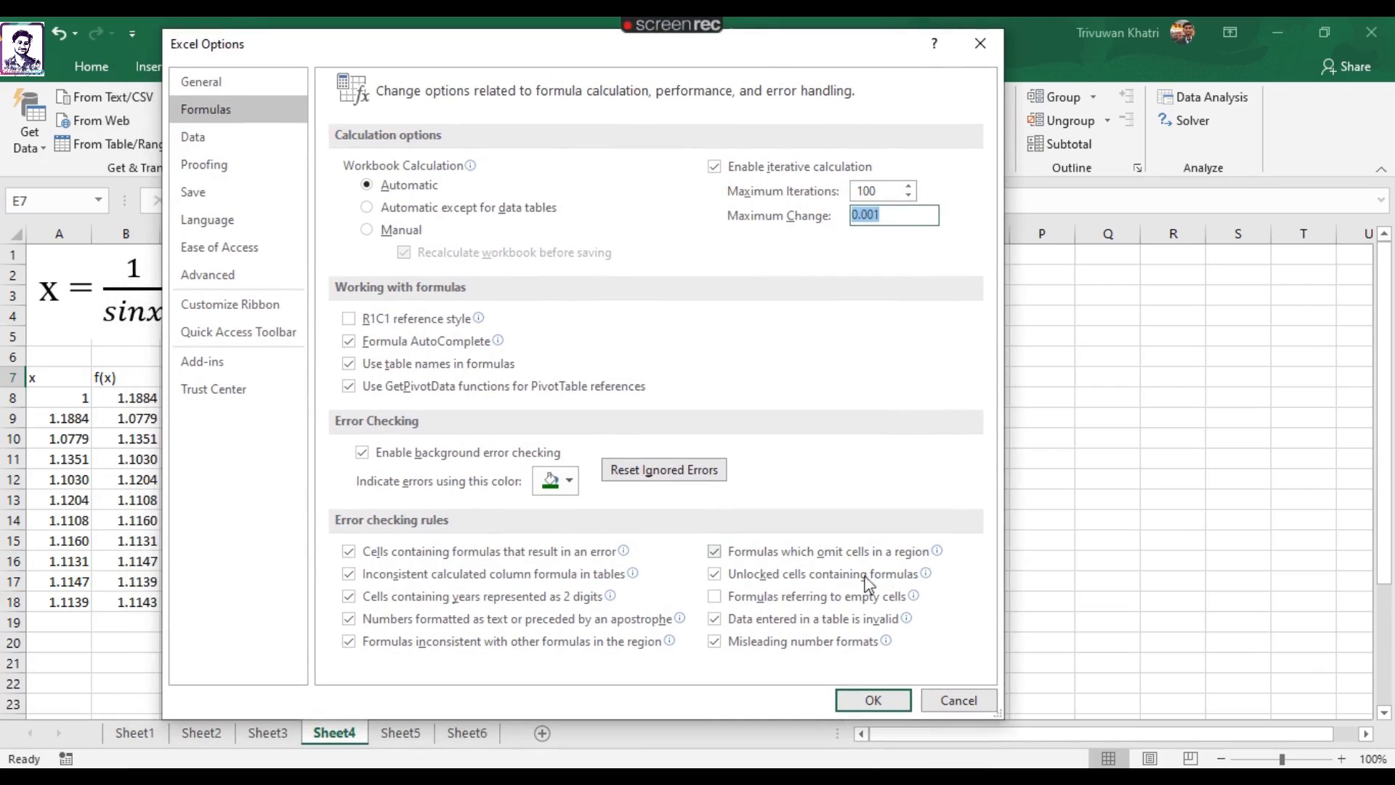
left_click(873, 700)
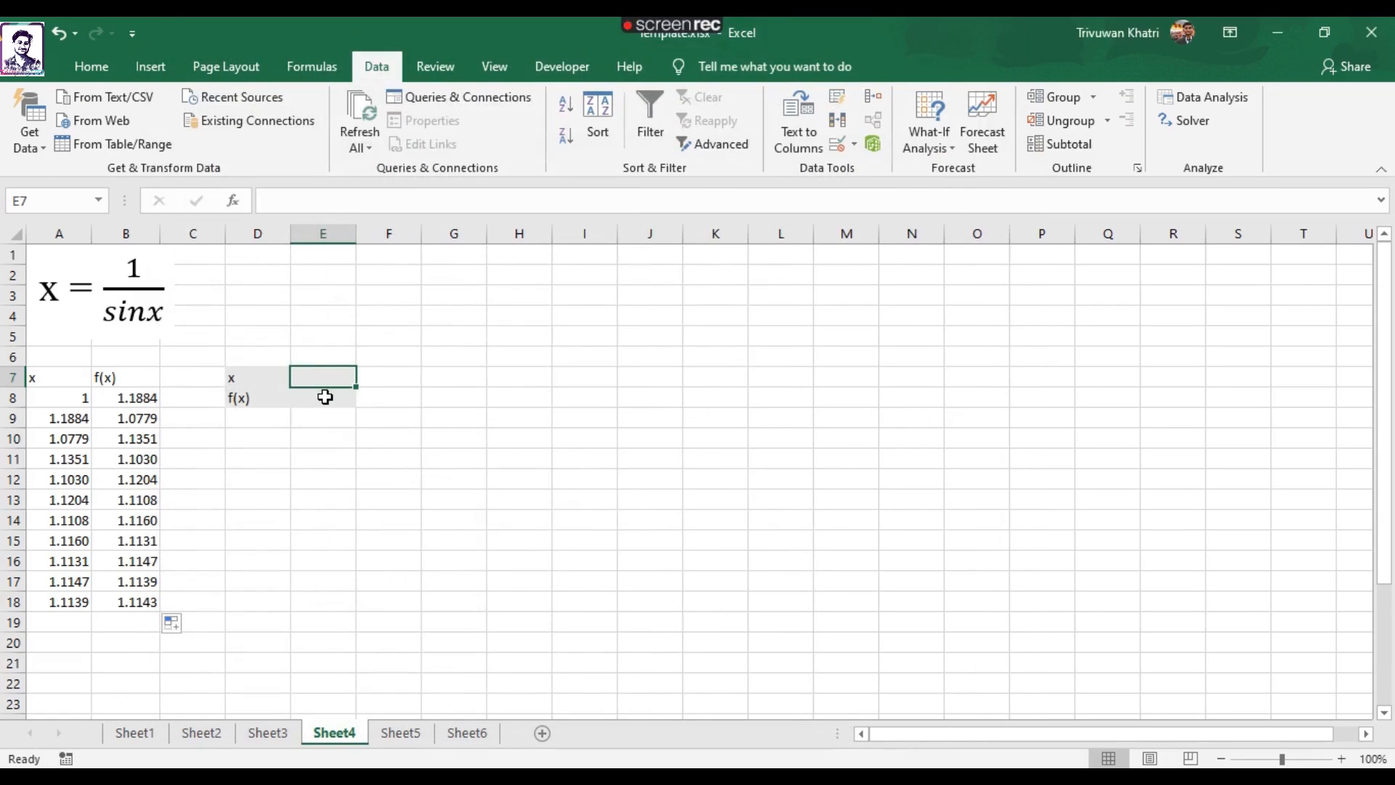
Enter the starting x value 1 in E7 and the f(x) formula =1/SIN(E7) in E8.
type("1")
key("Return")
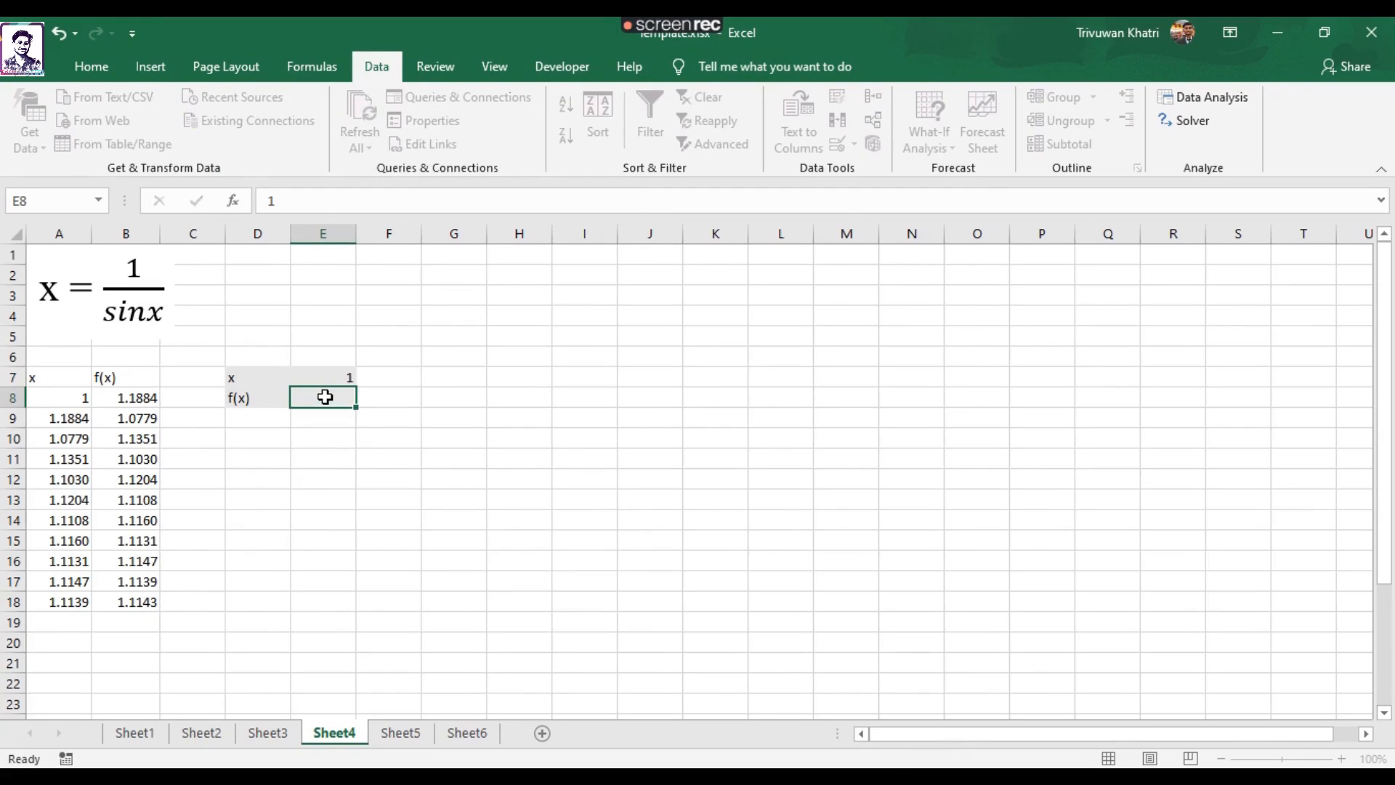
type("=")
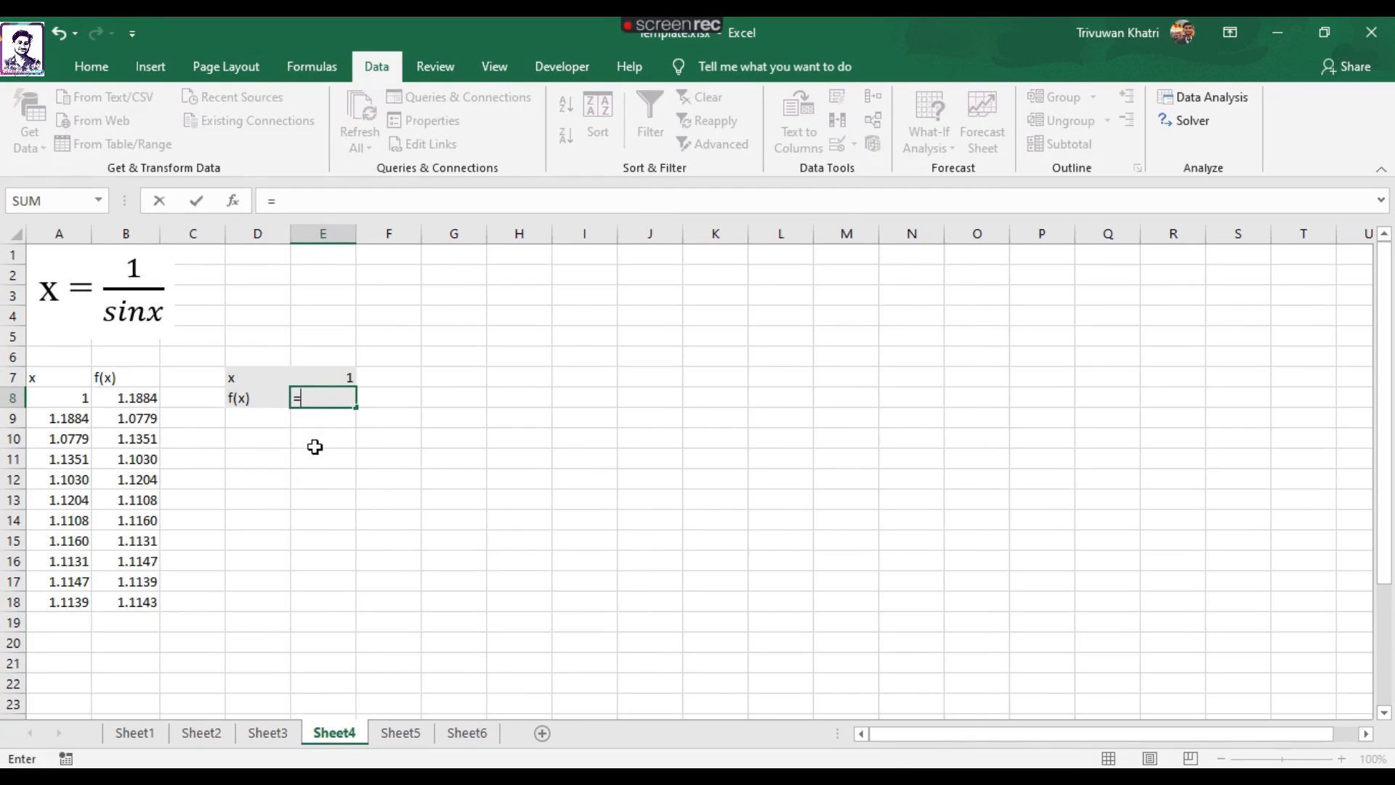
type("1/sin")
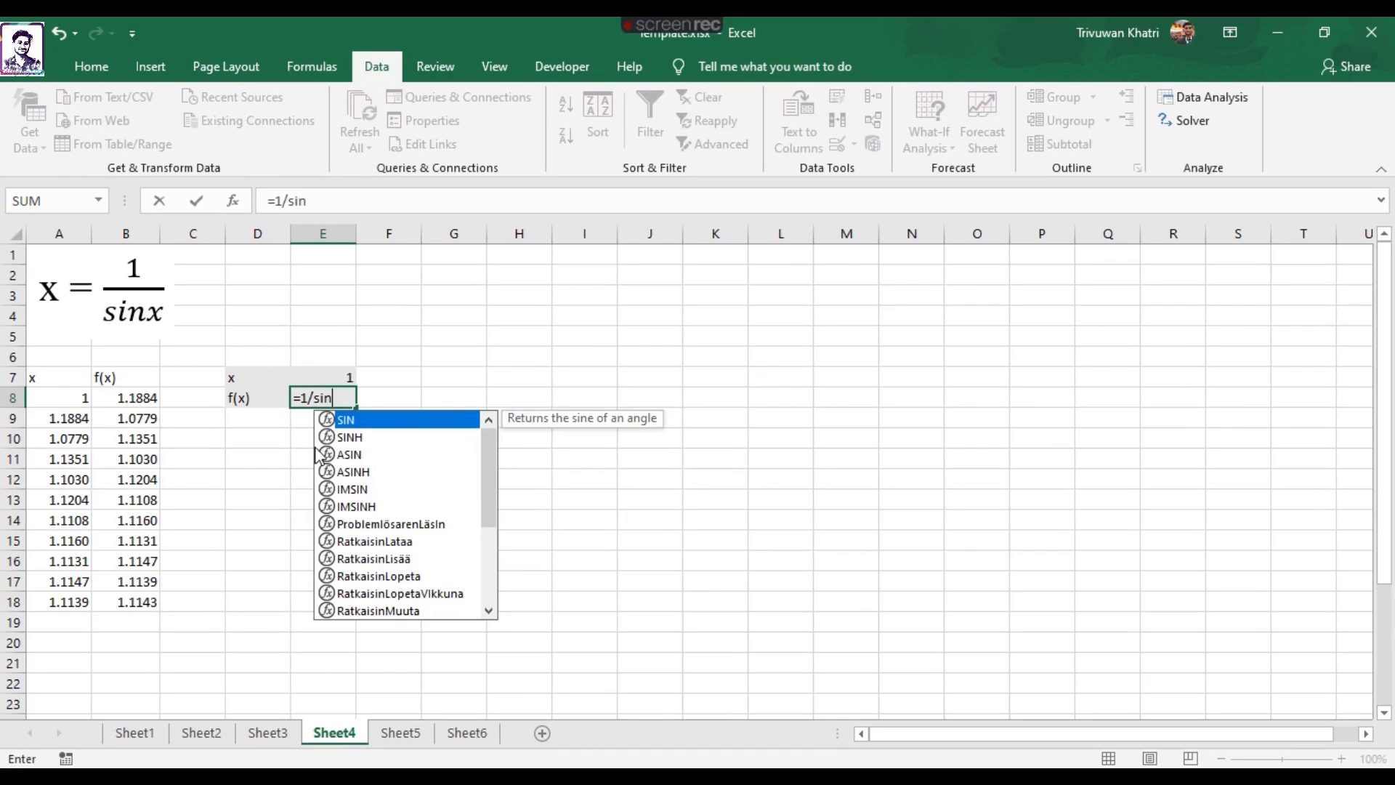
left_click(342, 379)
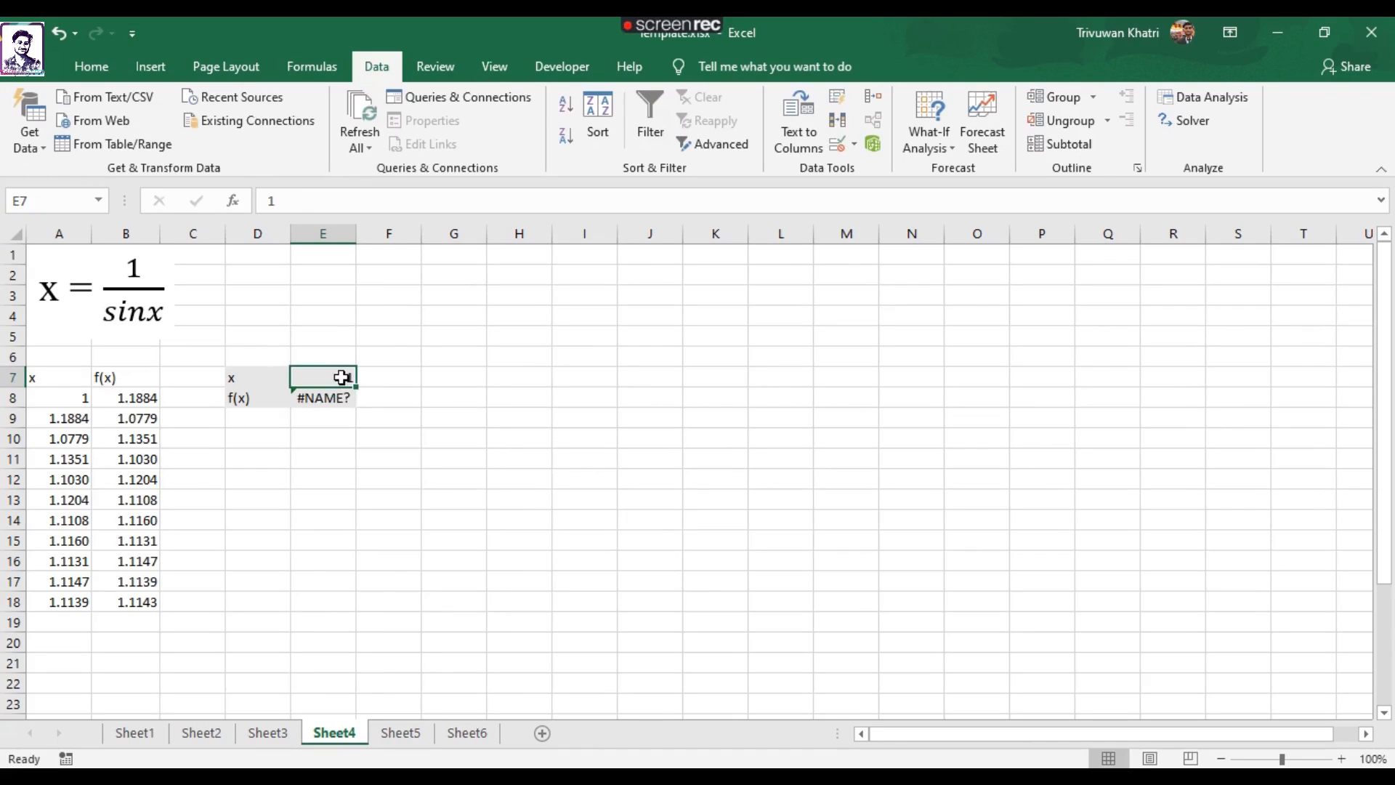
left_click(324, 399)
left_click(325, 201)
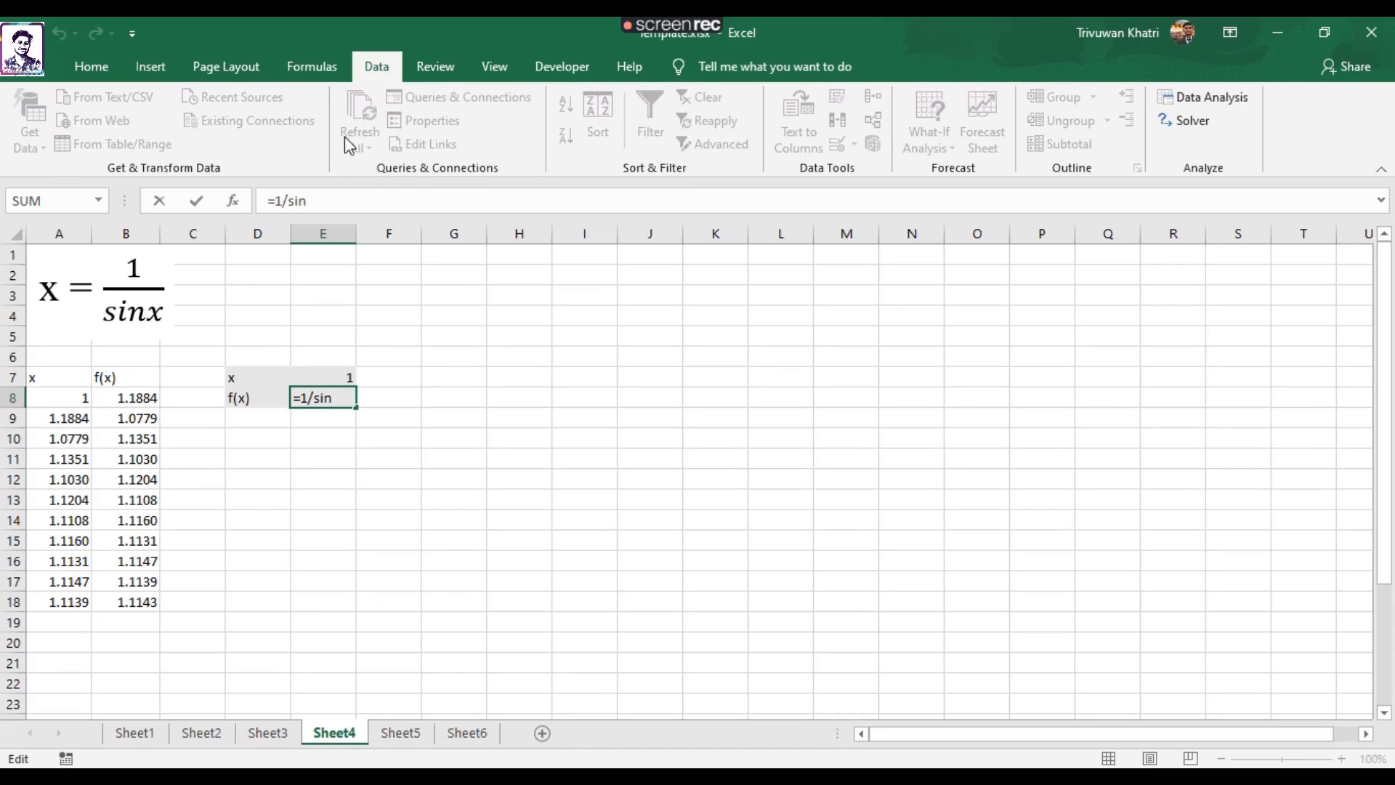
type("(")
left_click(329, 373)
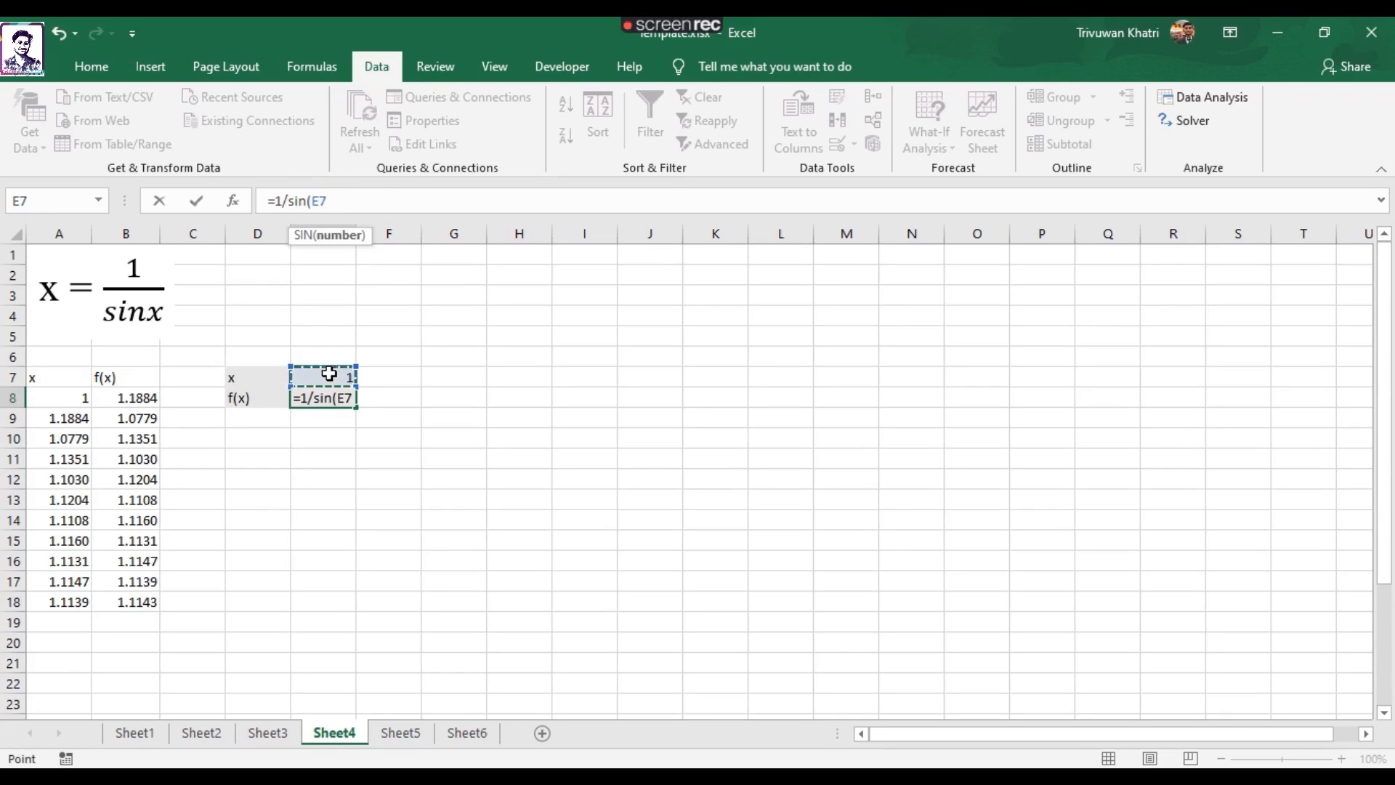
type(")")
key("Return")
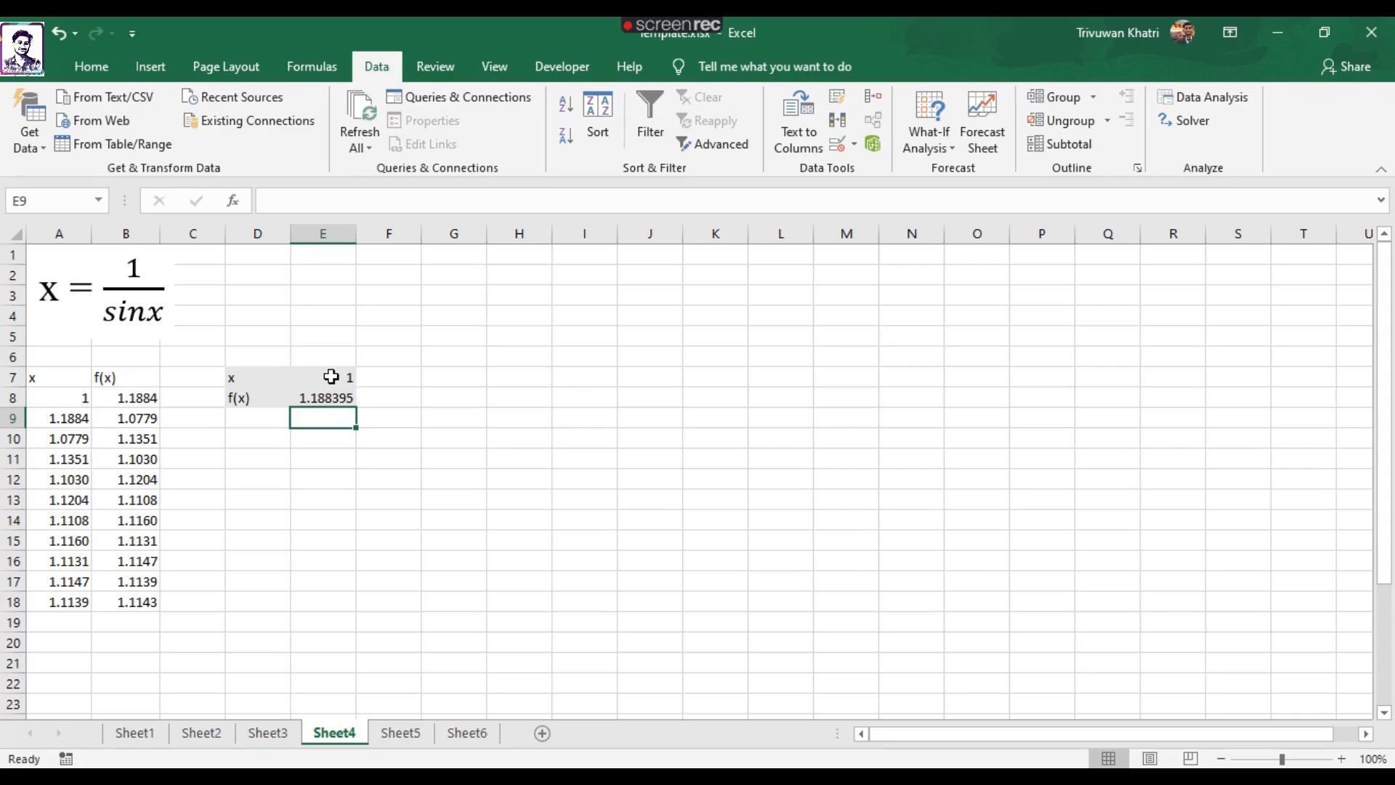
Link x in E7 back to f(x) with =E8 and compare the iterated results with the last table row A18:B18.
left_click(315, 376)
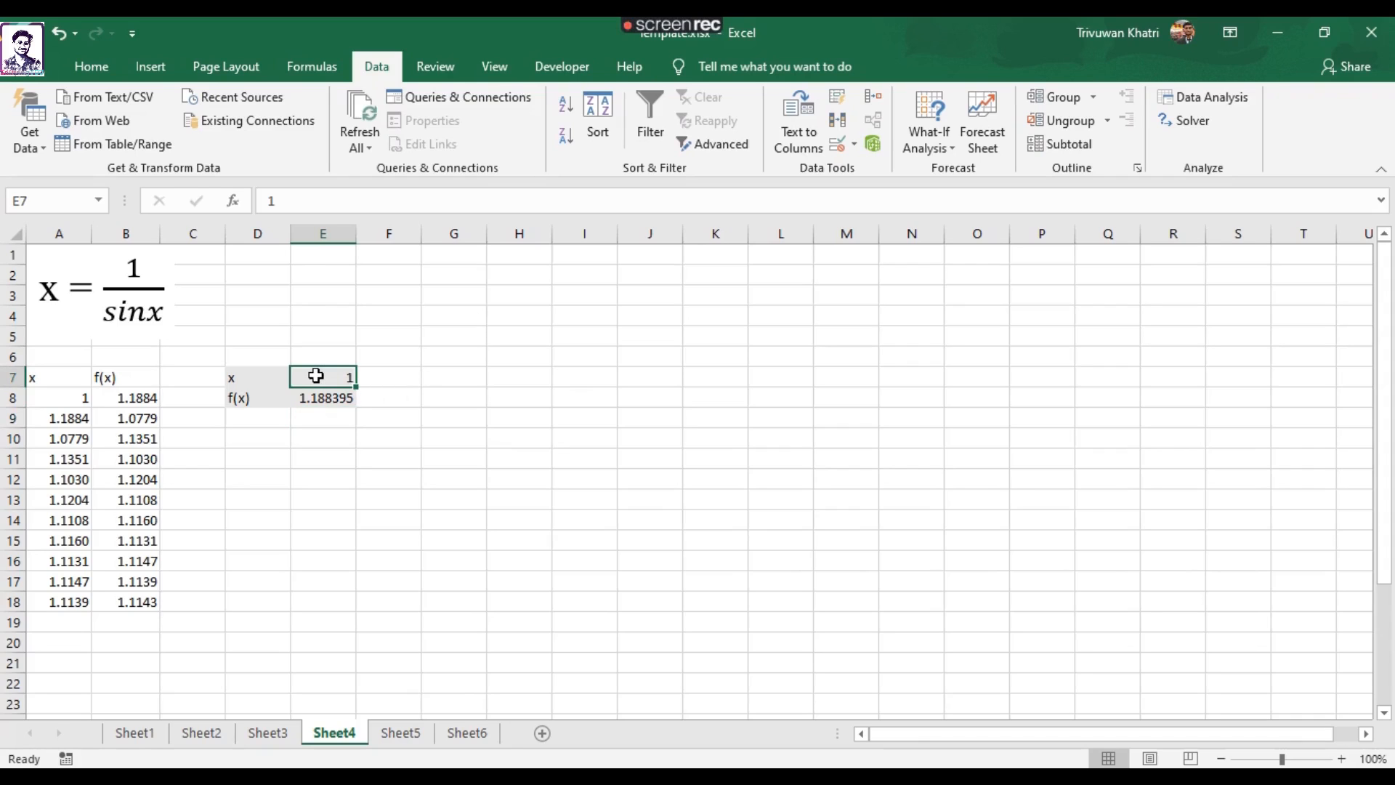
type("=")
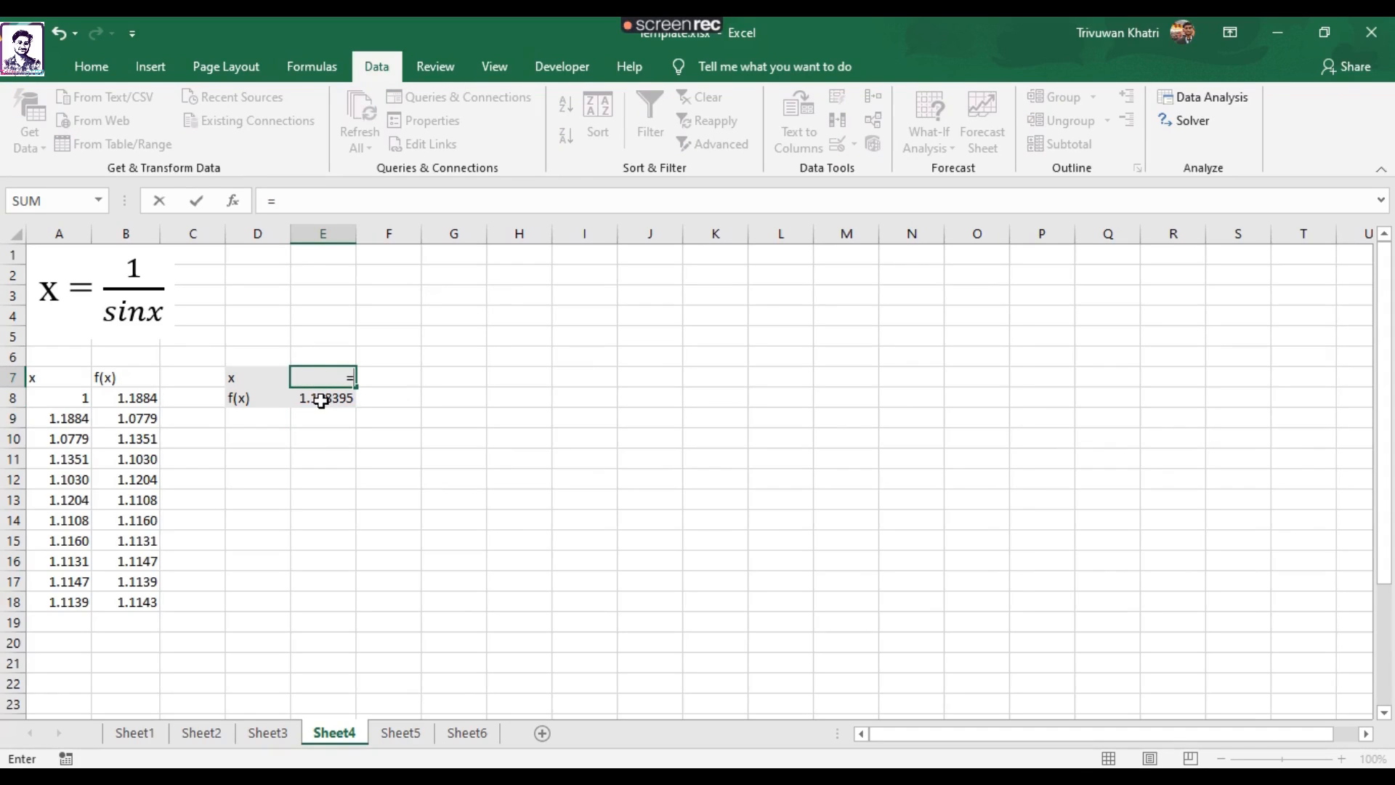
left_click(321, 401)
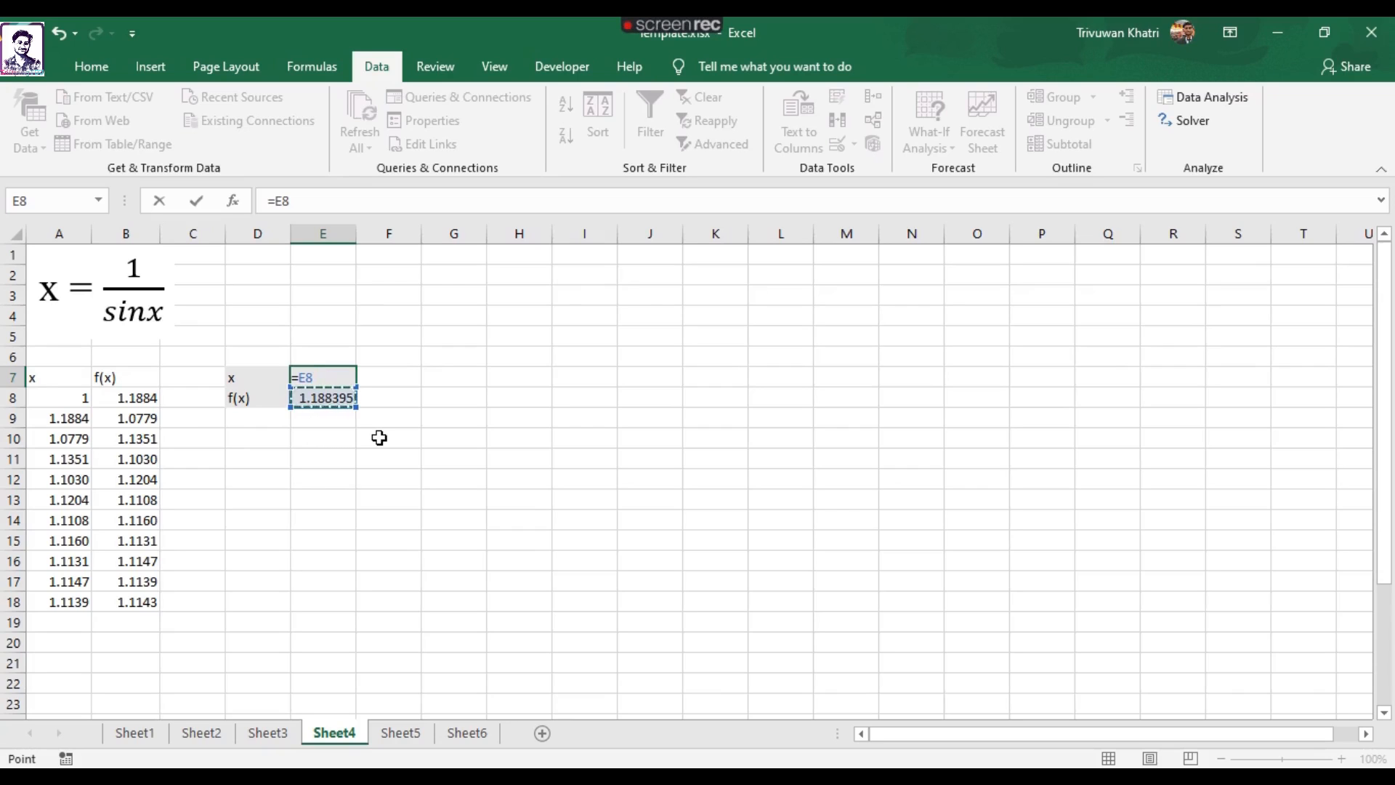
key("Return")
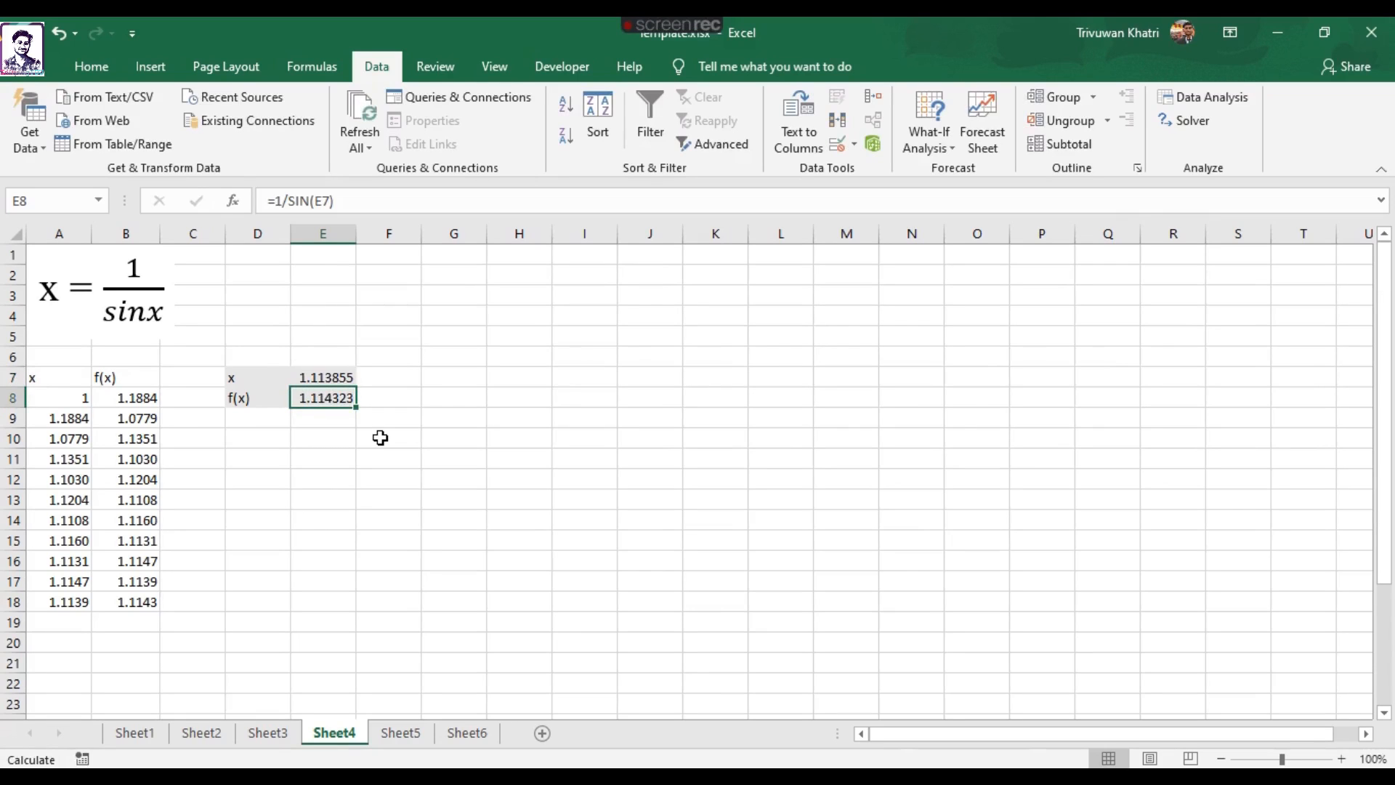
left_click_drag(279, 582, 323, 582)
left_click(295, 398)
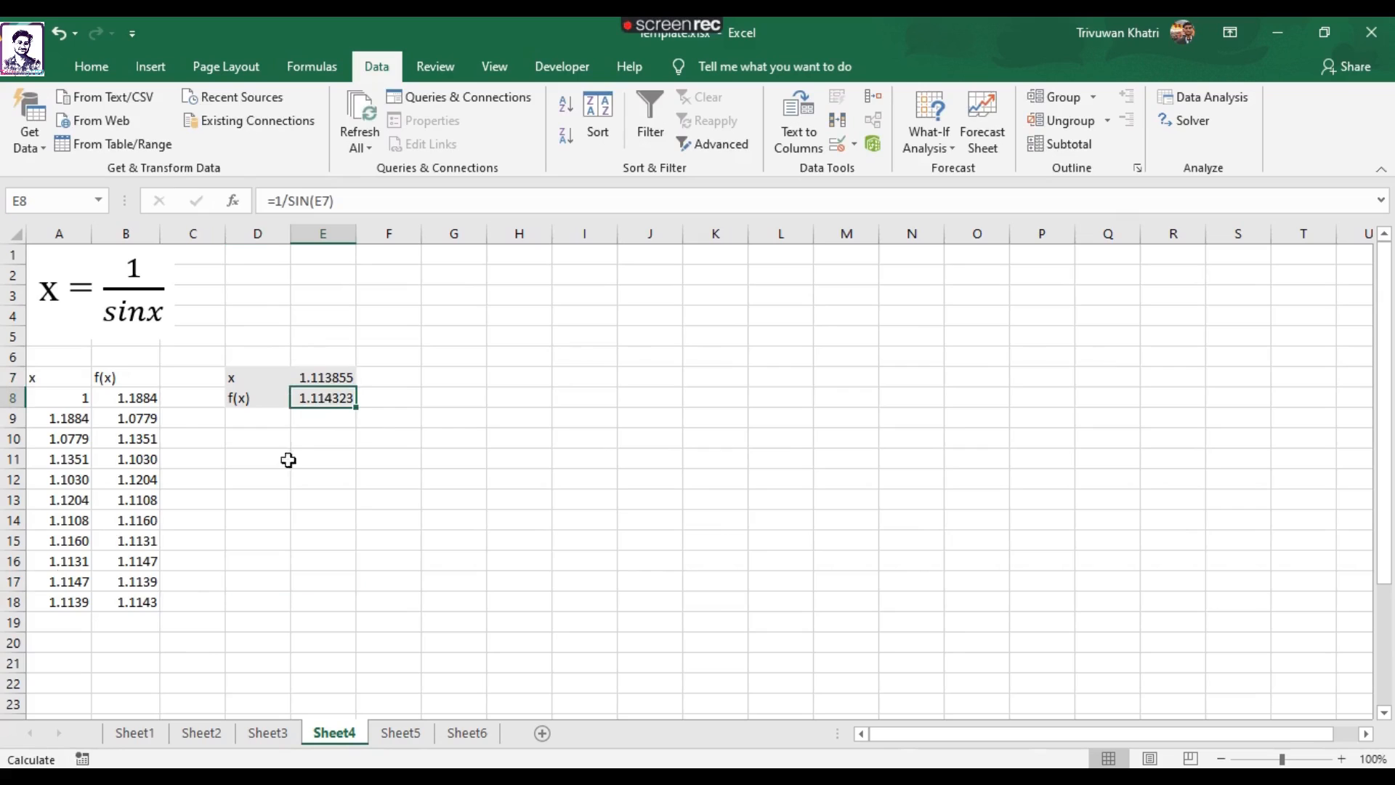
left_click_drag(57, 601, 130, 608)
left_click(228, 573)
left_click(256, 560)
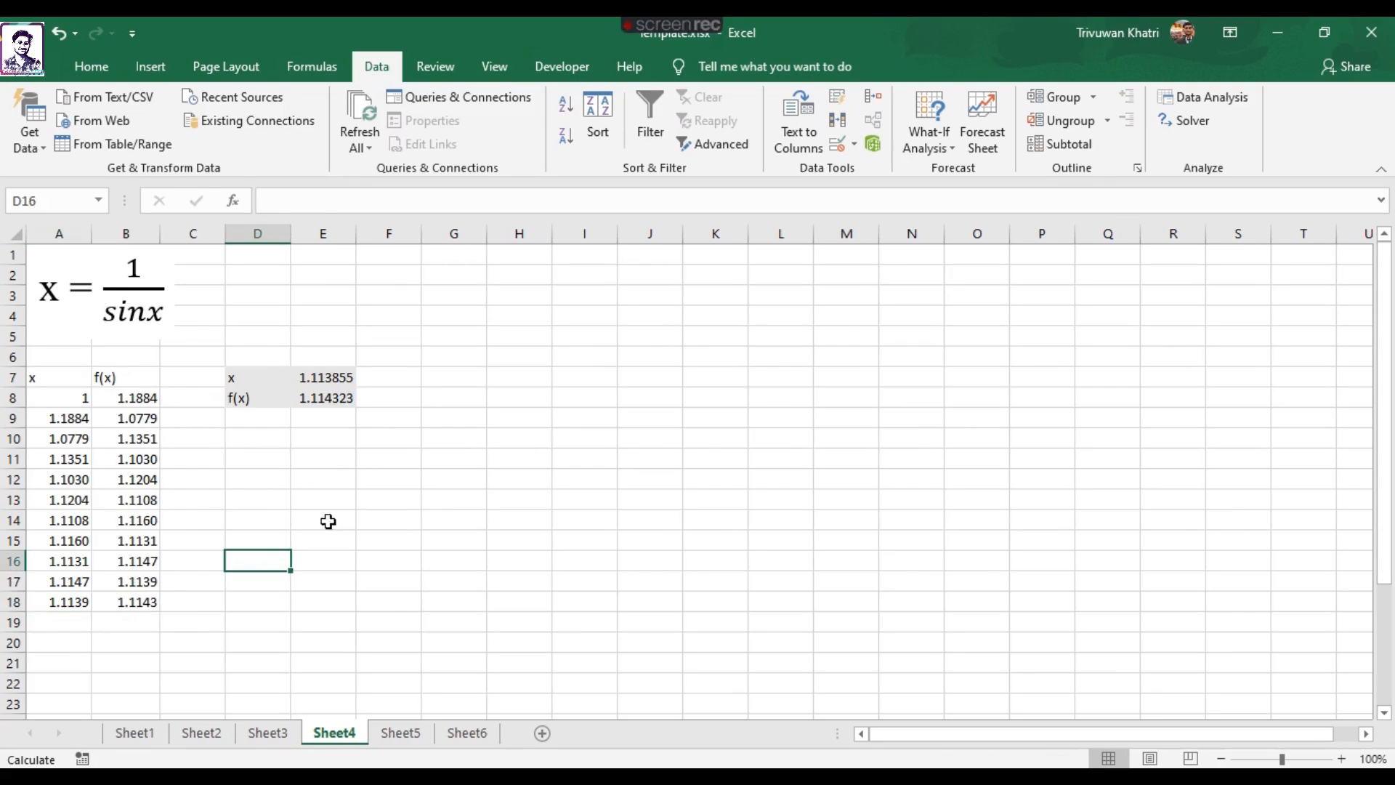
Switch to Sheet5 with the 2x²/(ln(x)+5) equation and enter the starting x value 5 in A9.
left_click(401, 733)
left_click(372, 534)
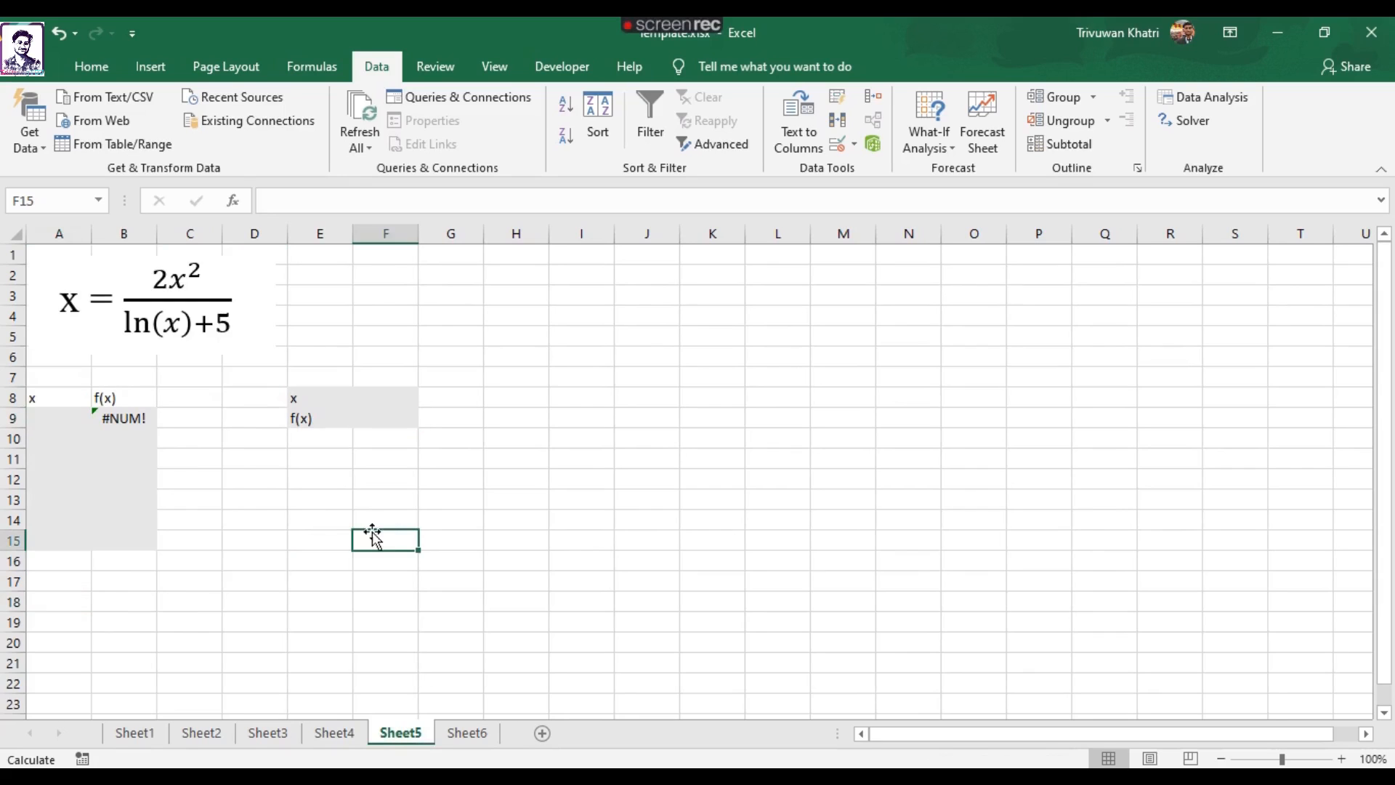
left_click(41, 421)
left_click(169, 281)
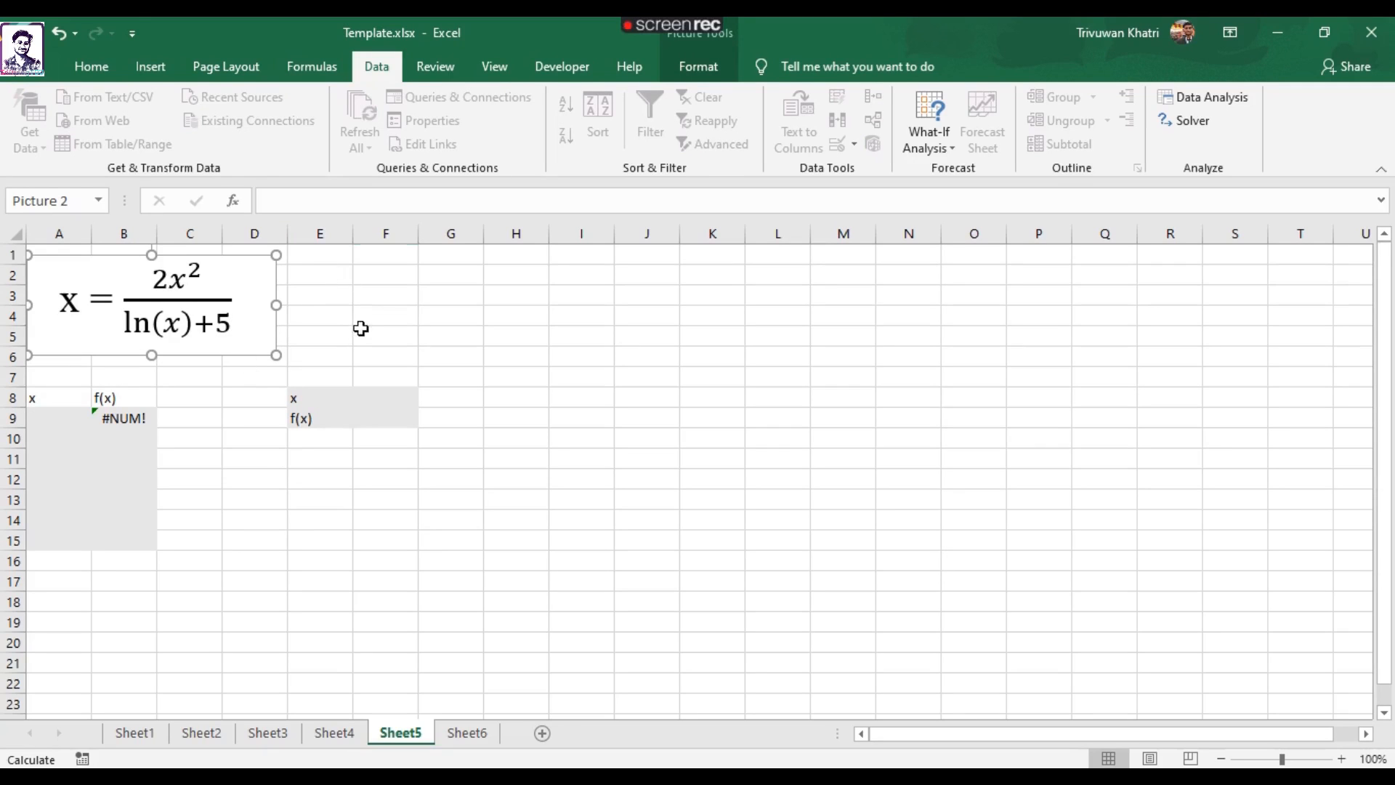
left_click(366, 332)
left_click(38, 415)
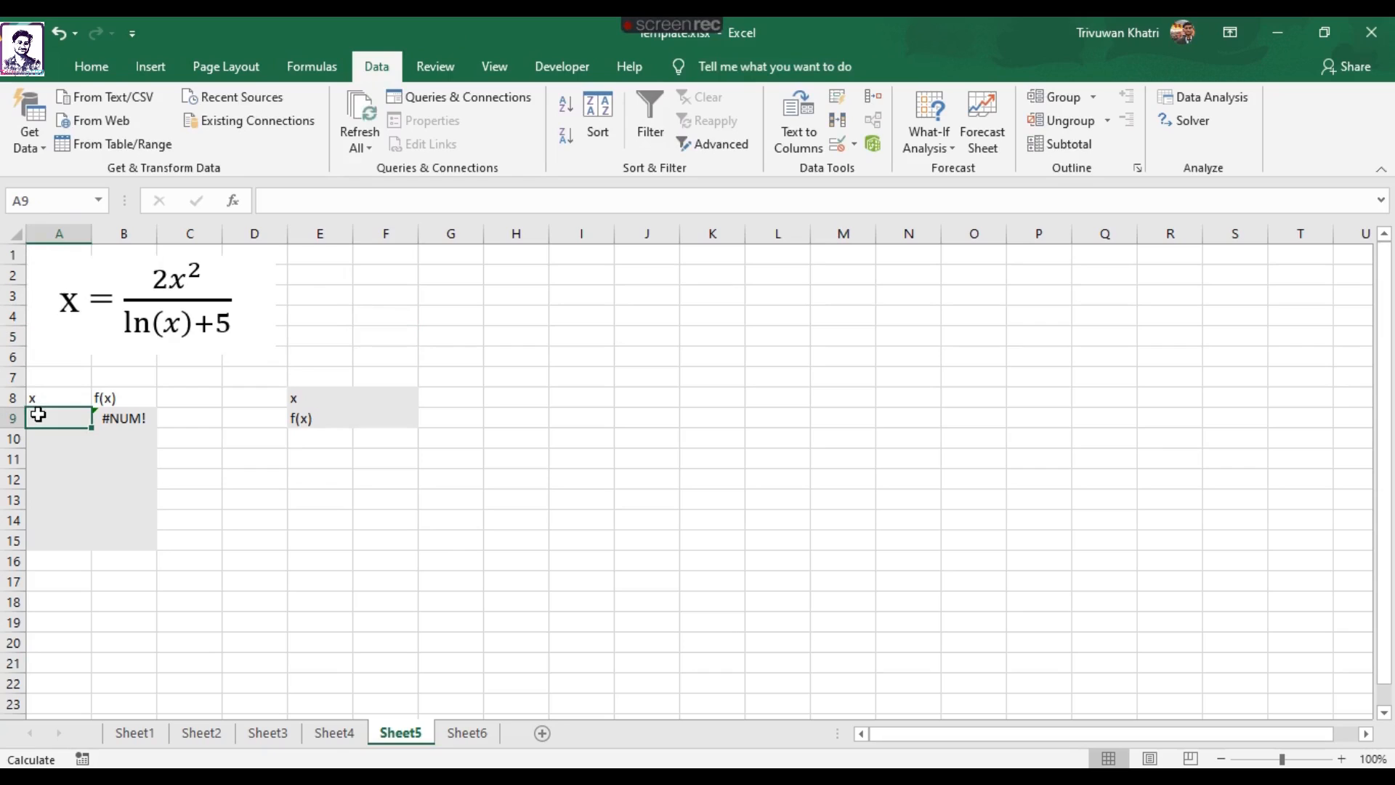
type("5")
key("Return")
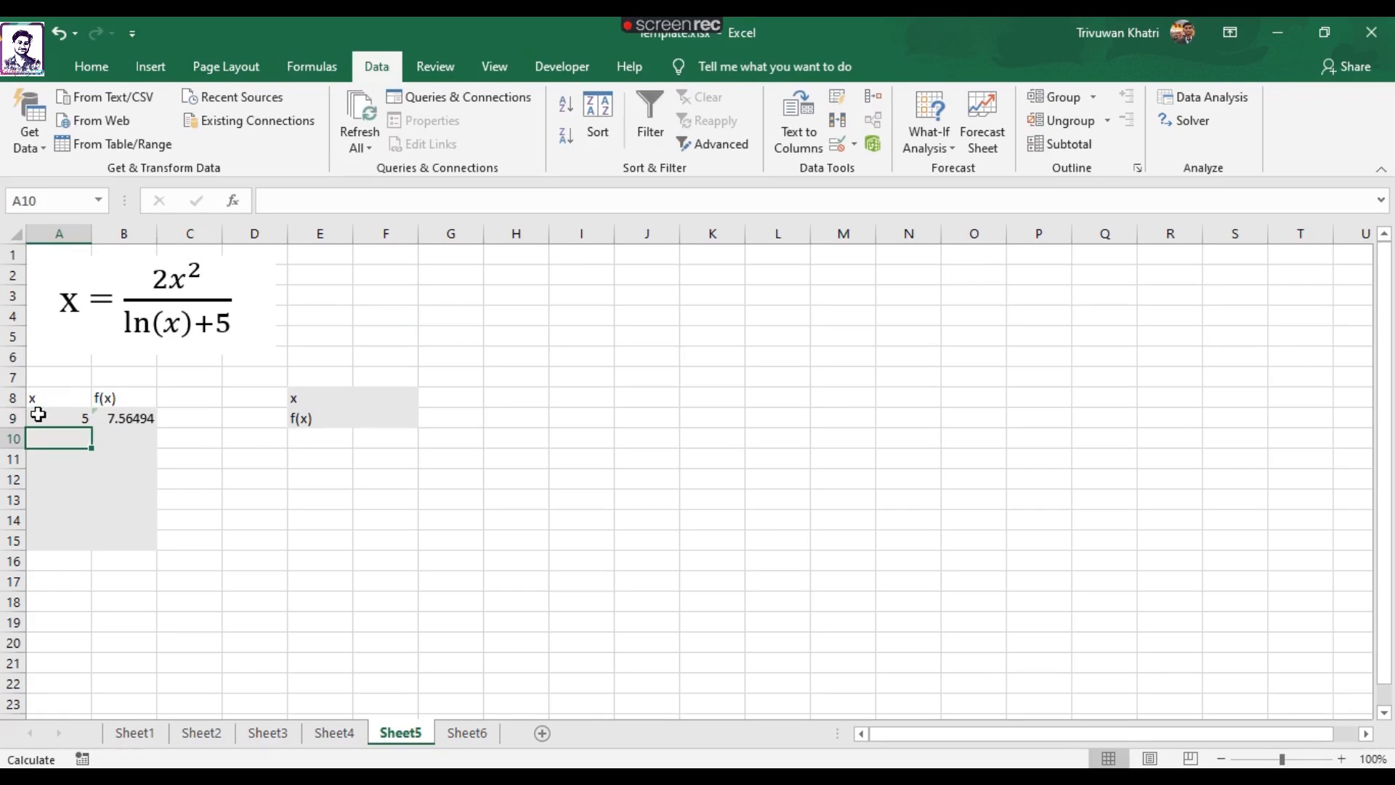
Check the f(x) formula in B9 and link the next x value in A10 to it with =B9.
left_click(138, 420)
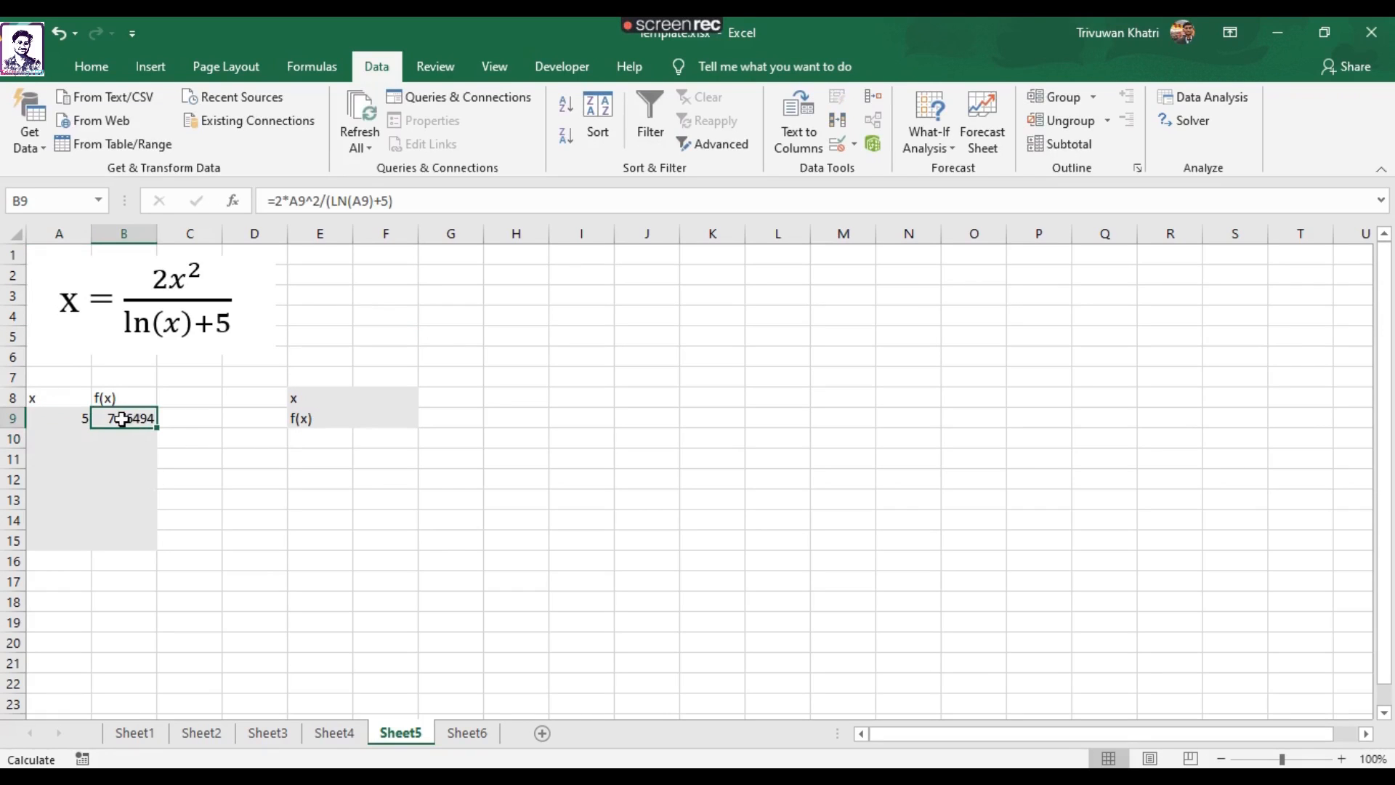
left_click(427, 197)
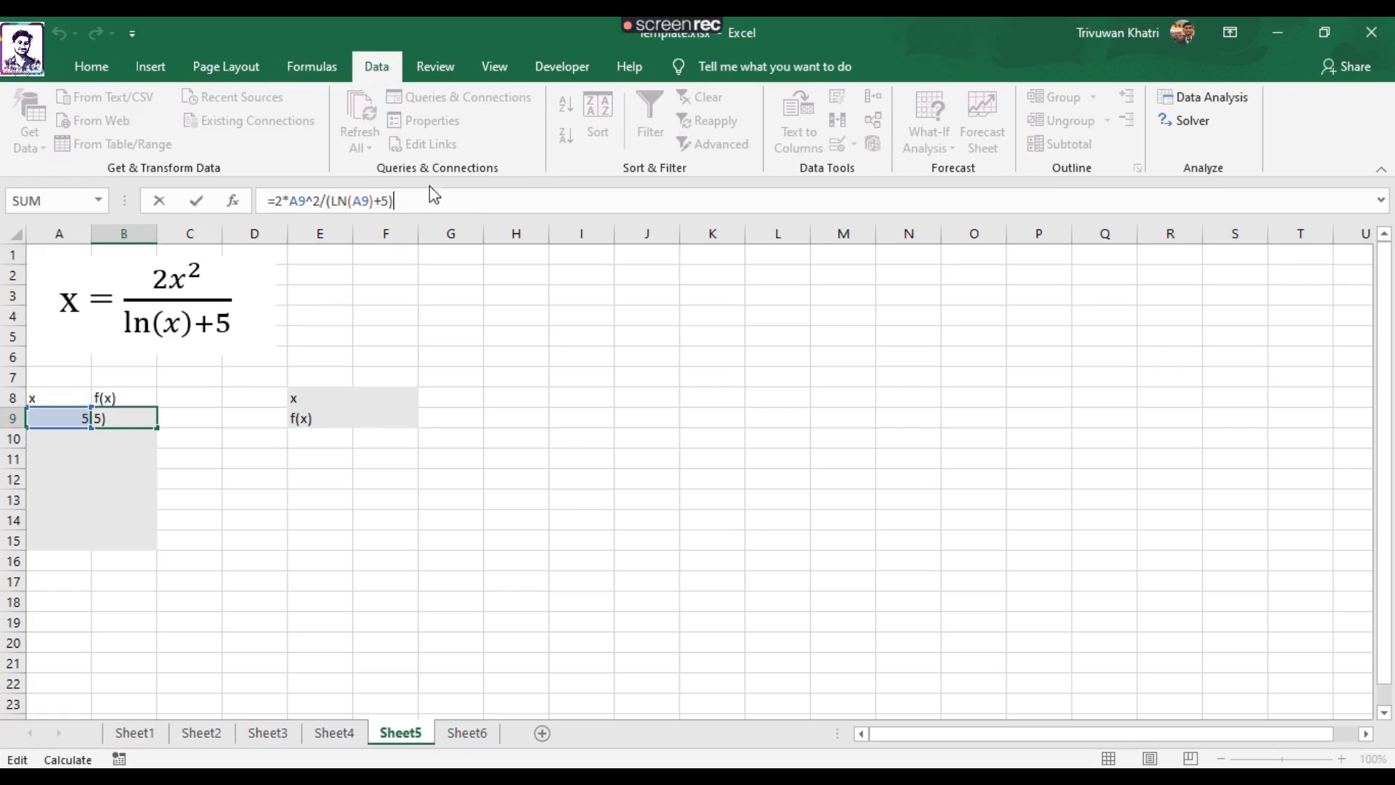
key("Return")
left_click(141, 419)
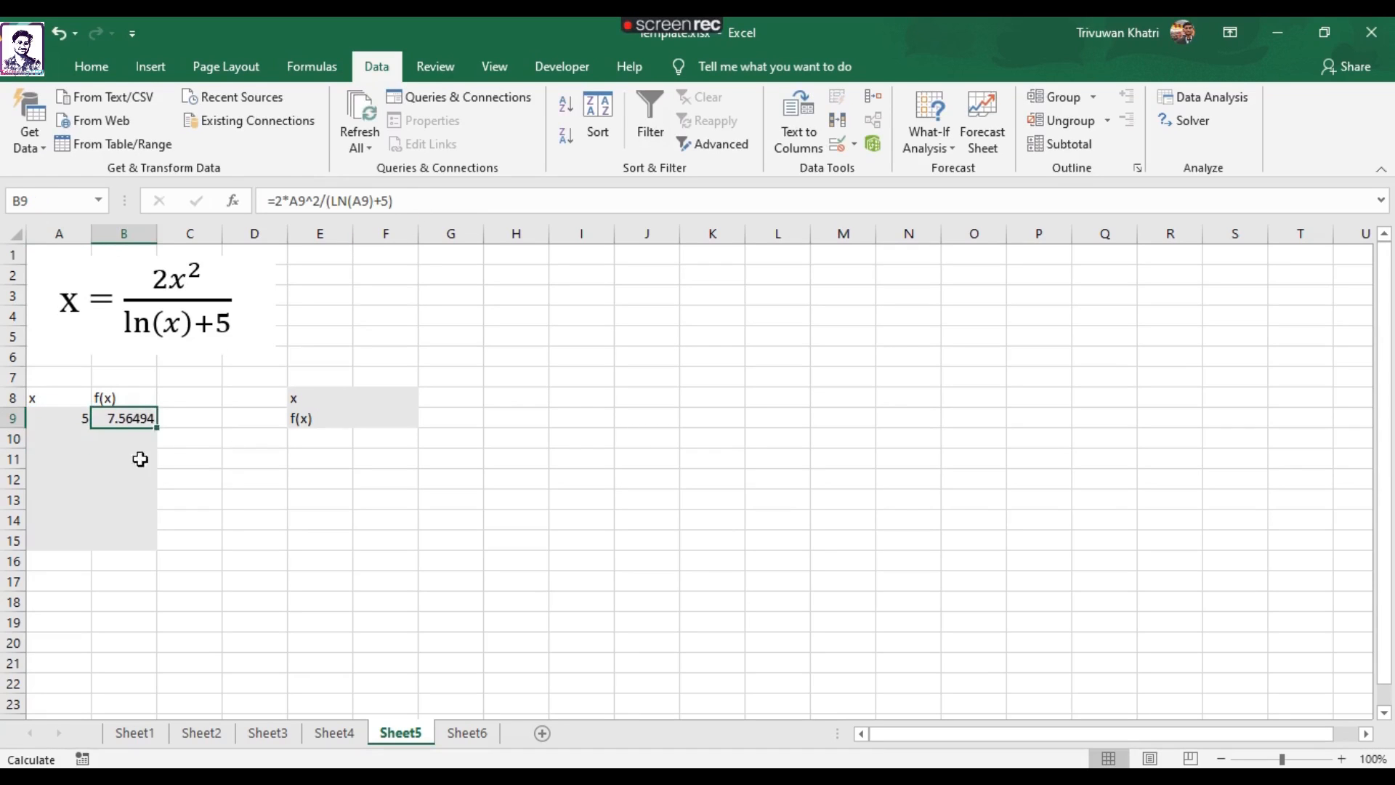
left_click(72, 420)
left_click(124, 432)
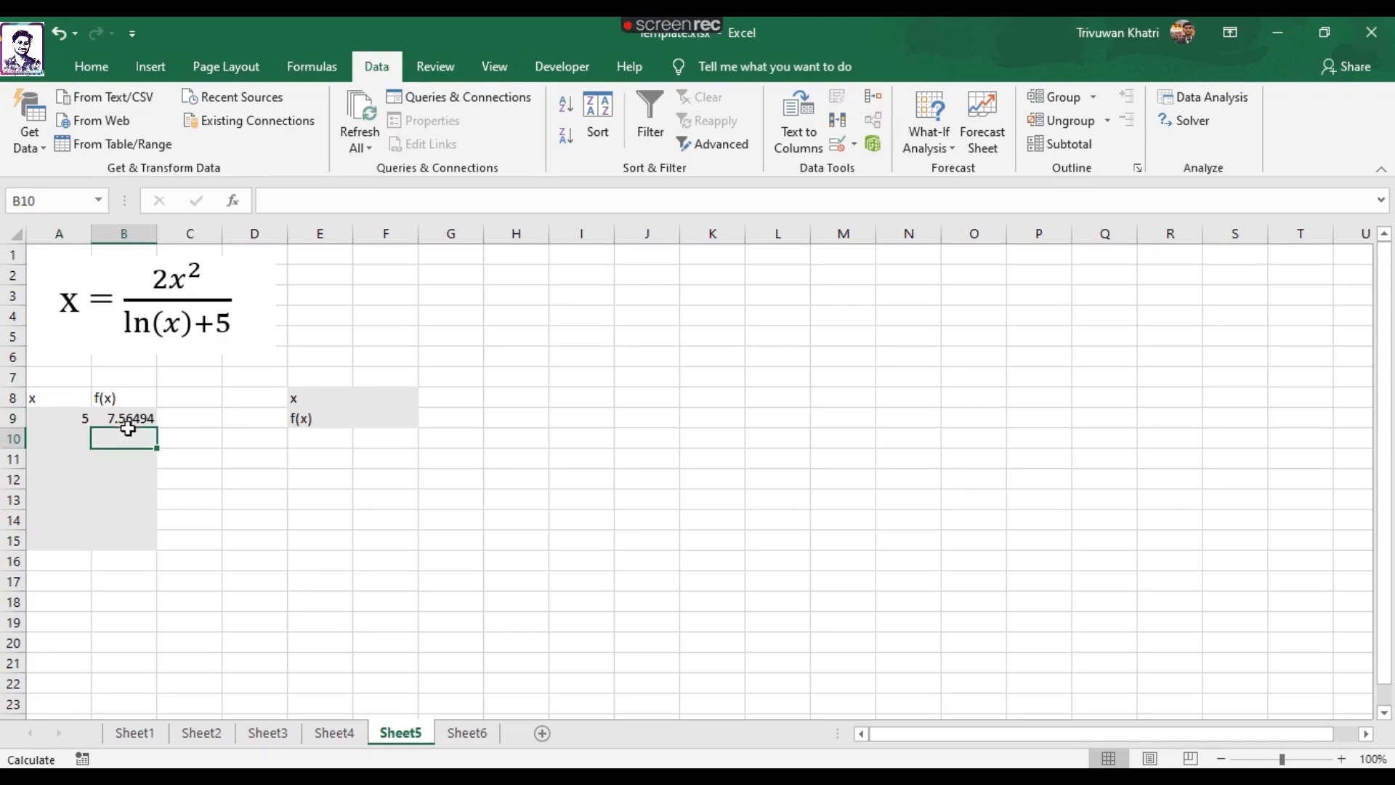
left_click(65, 438)
type("=")
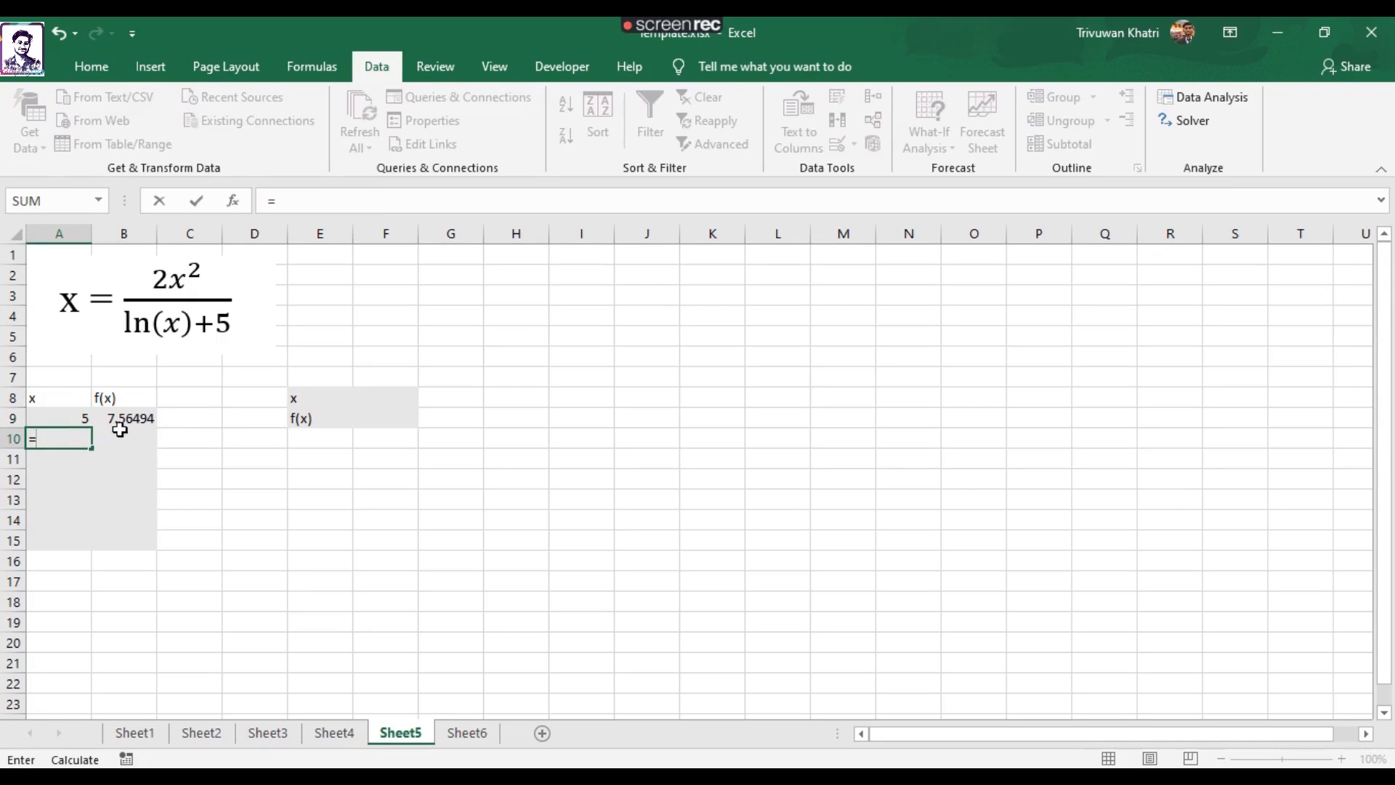
left_click(130, 420)
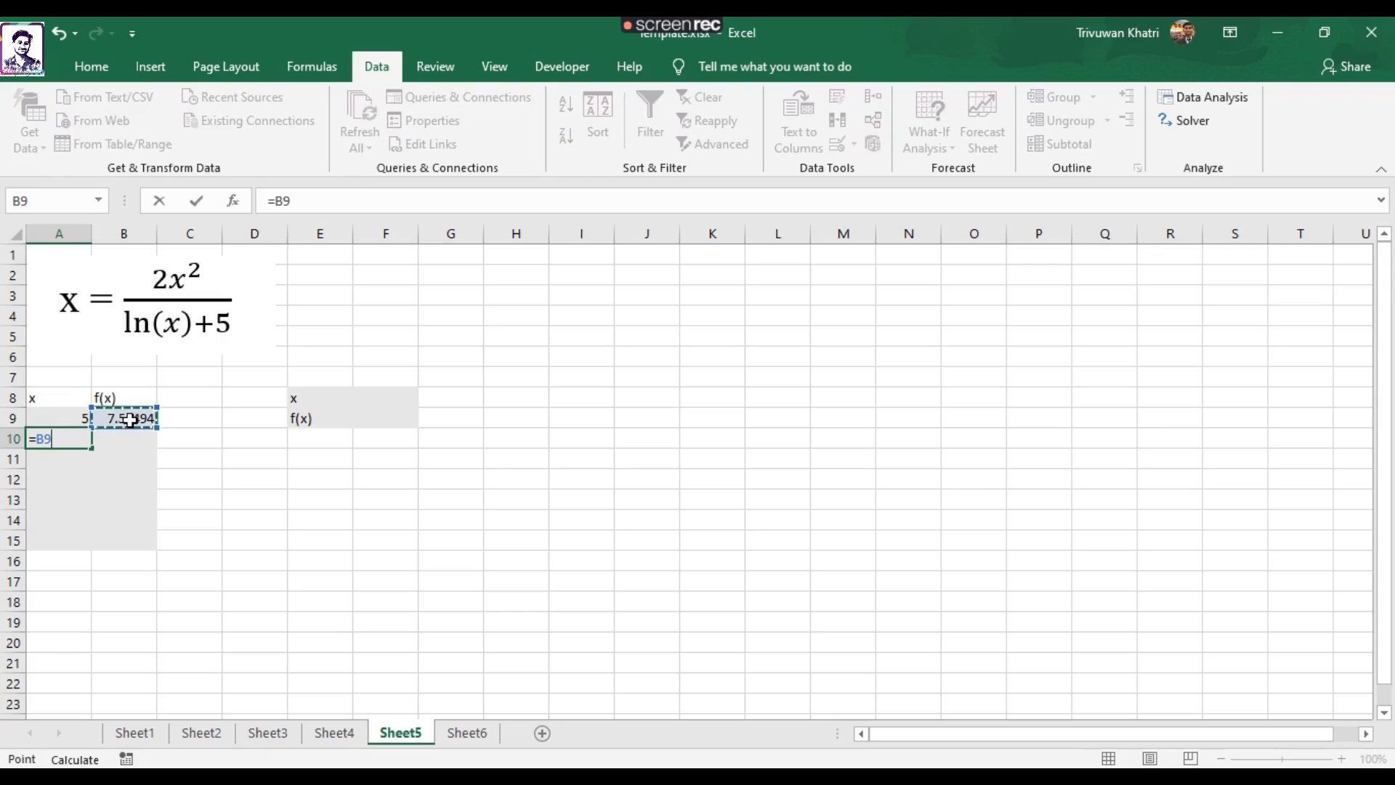
key("Return")
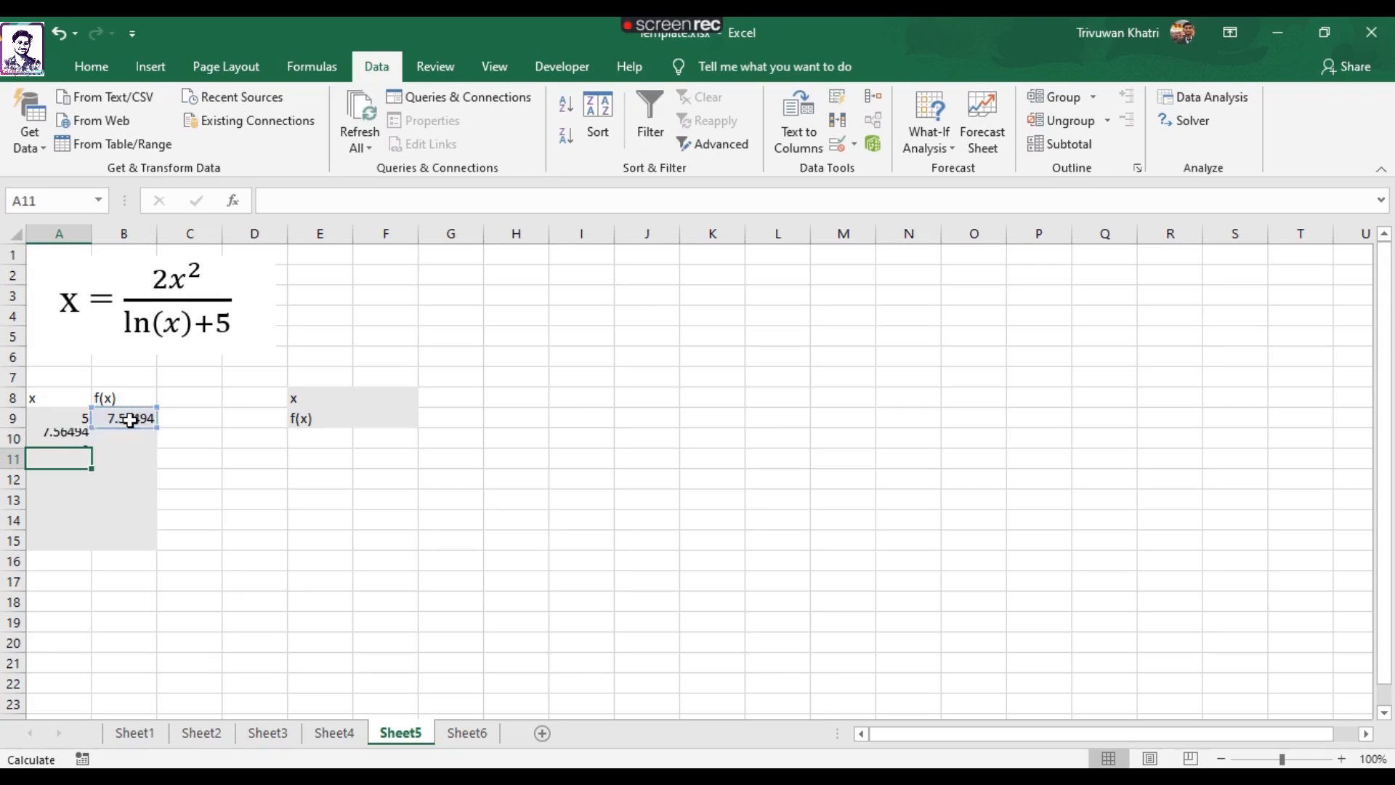
Copy the f(x) formula from B9 down to B10.
left_click(136, 438)
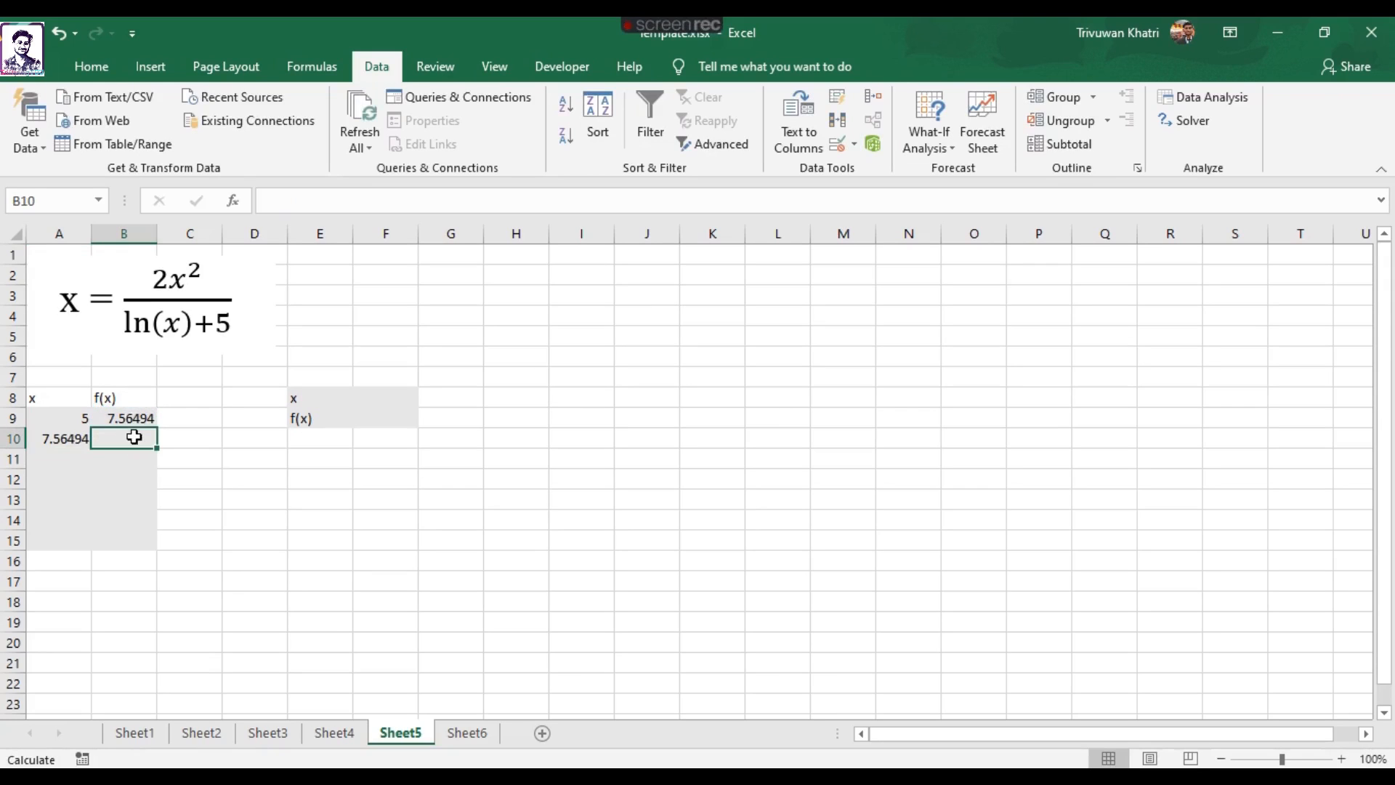
left_click(142, 420)
left_click_drag(157, 427, 157, 446)
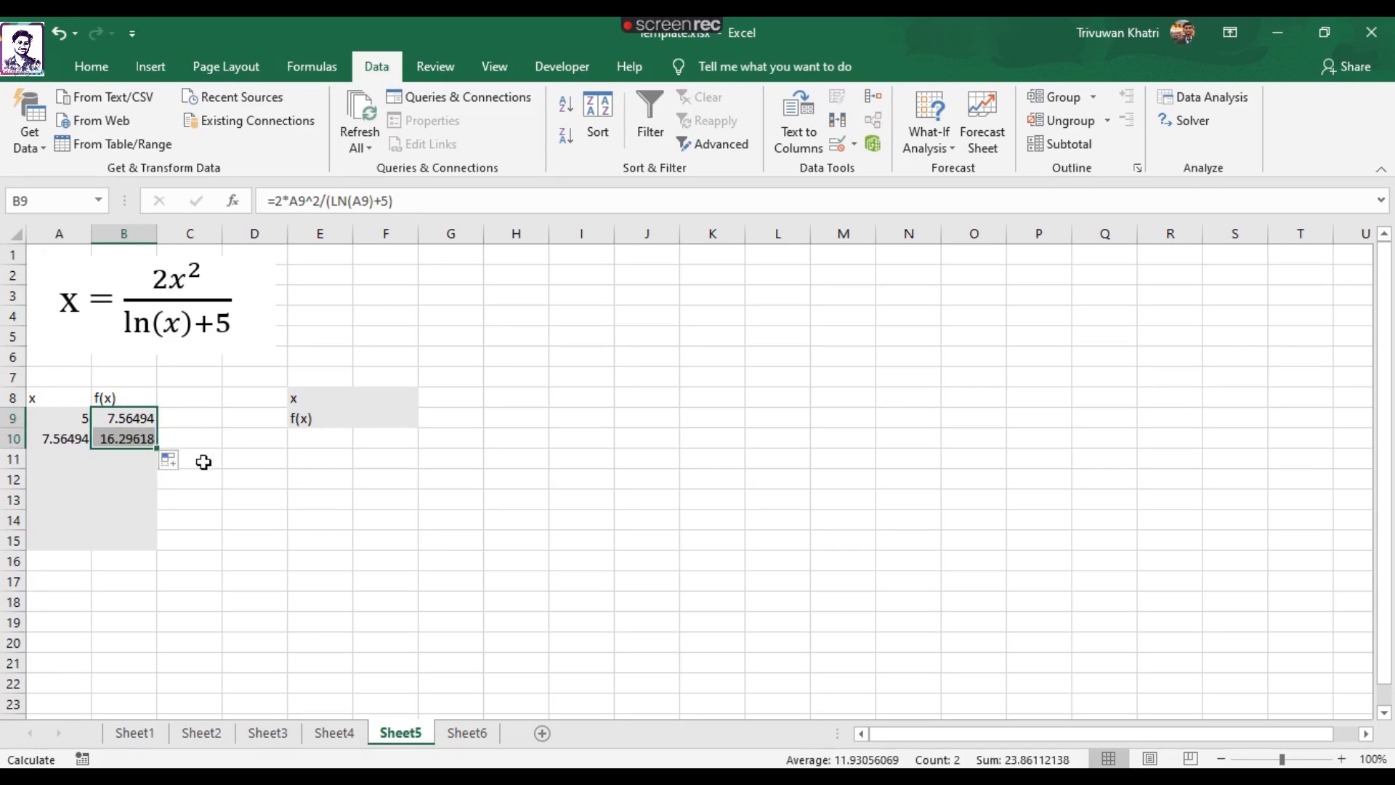
Fill the x and f(x) formulas from A10:B10 down to row 15.
left_click(163, 452)
left_click(151, 442)
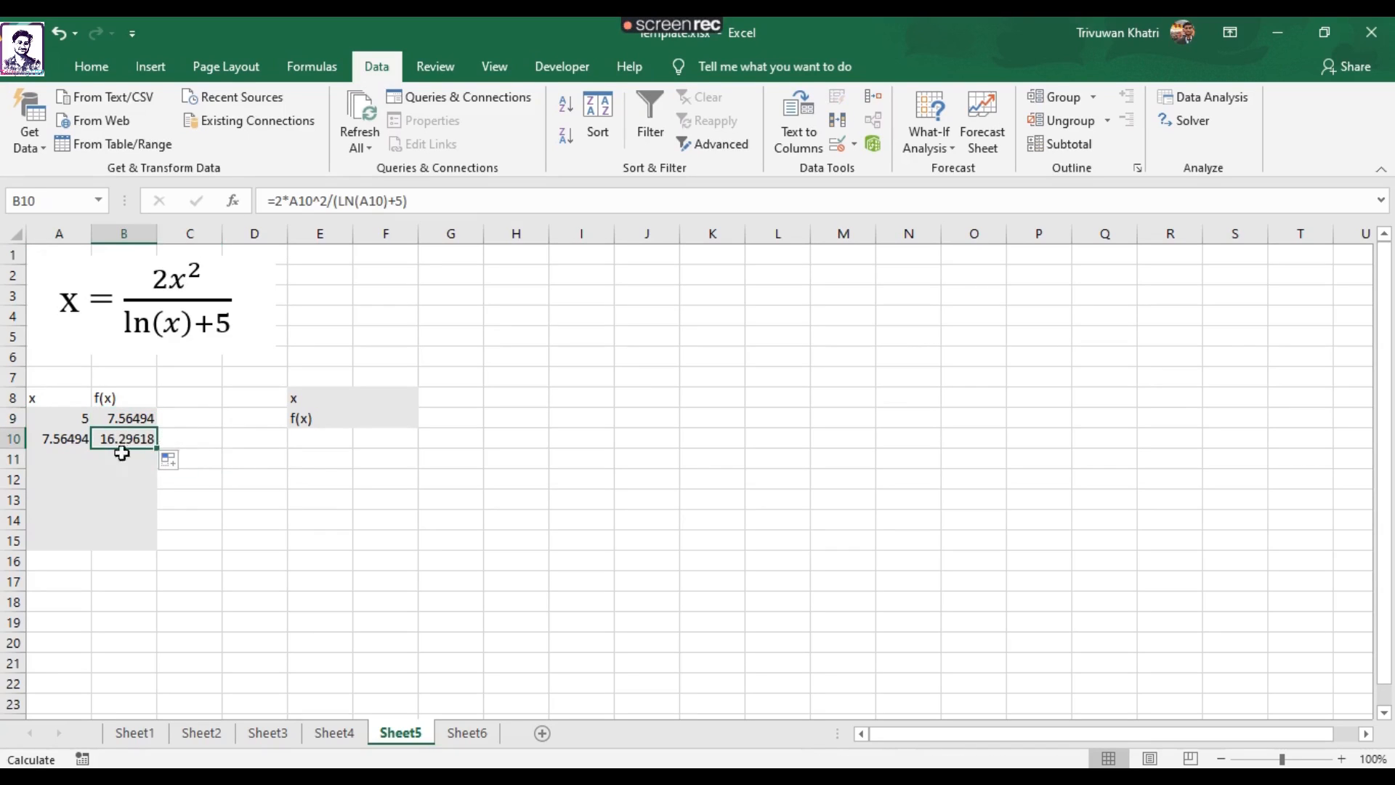
left_click_drag(46, 438, 159, 545)
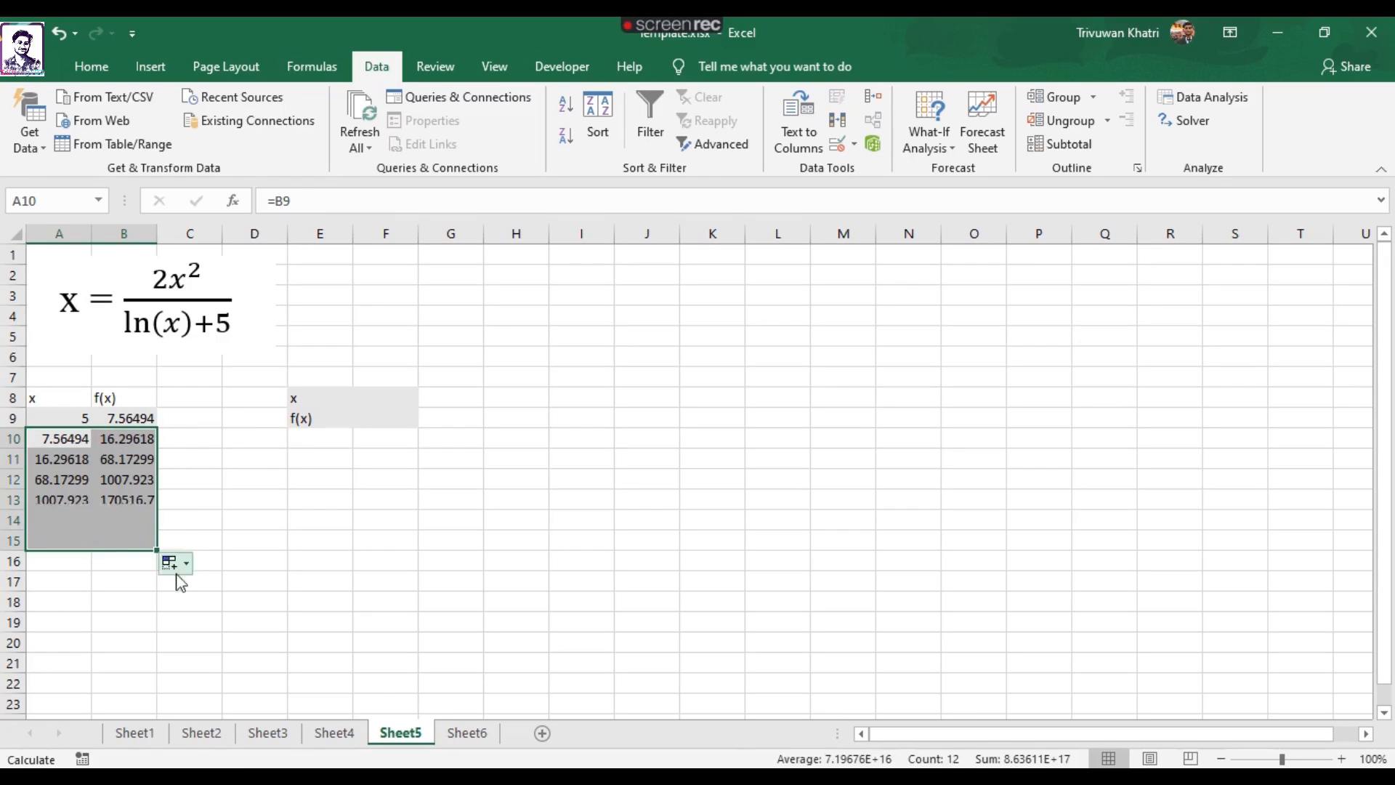
left_click(256, 525)
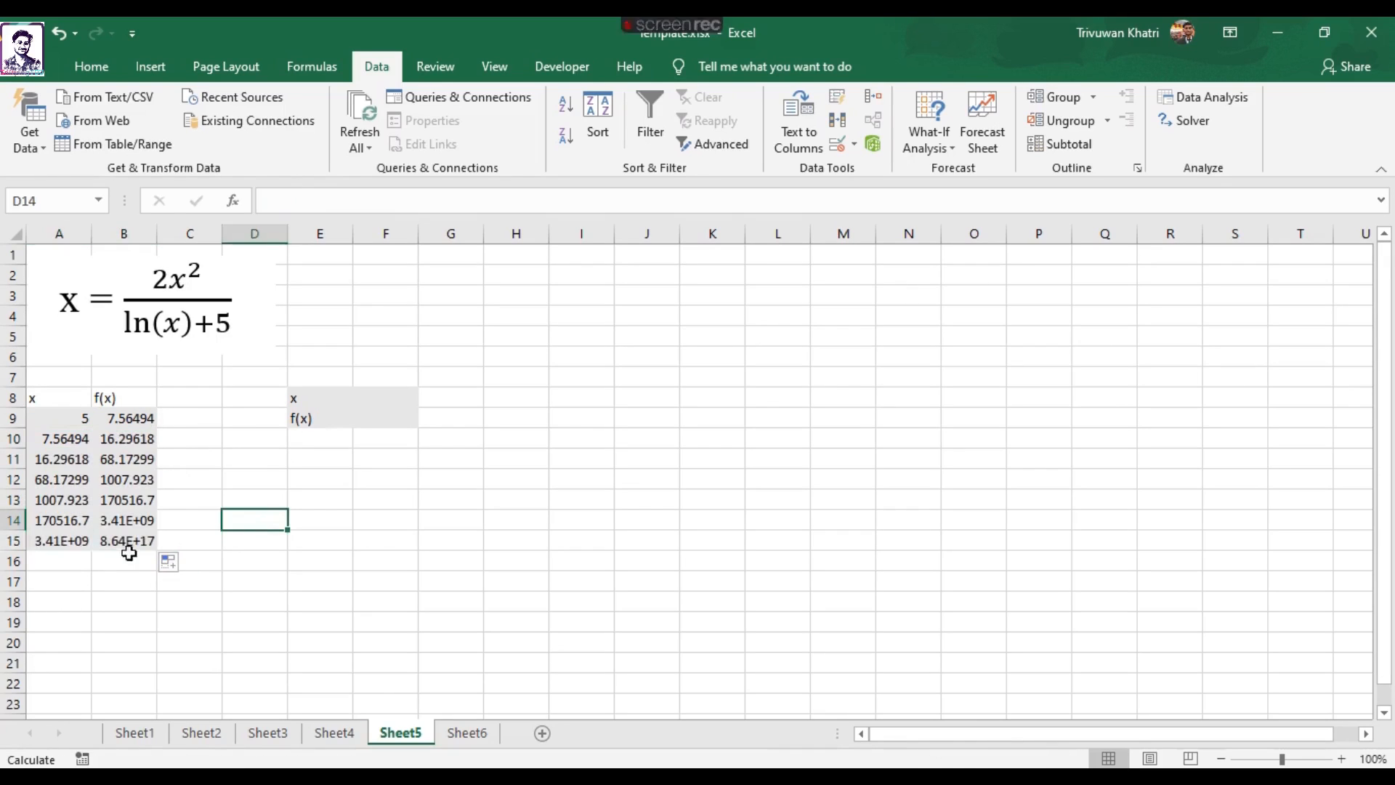
Examine the x and f(x) values in A9:B15, especially the last row, to judge whether the iteration converges.
left_click_drag(71, 542, 122, 538)
left_click(207, 484)
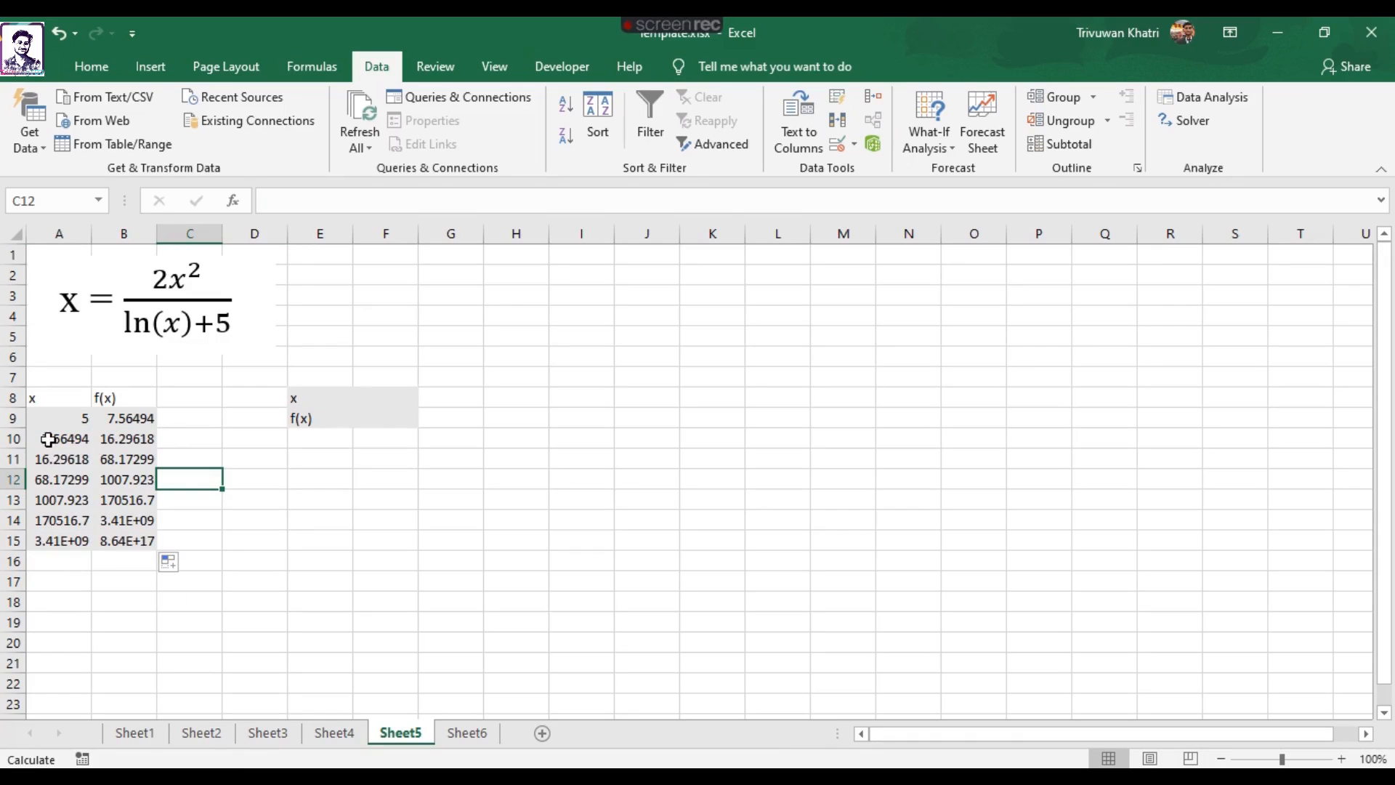
left_click_drag(73, 420, 124, 536)
left_click(210, 513)
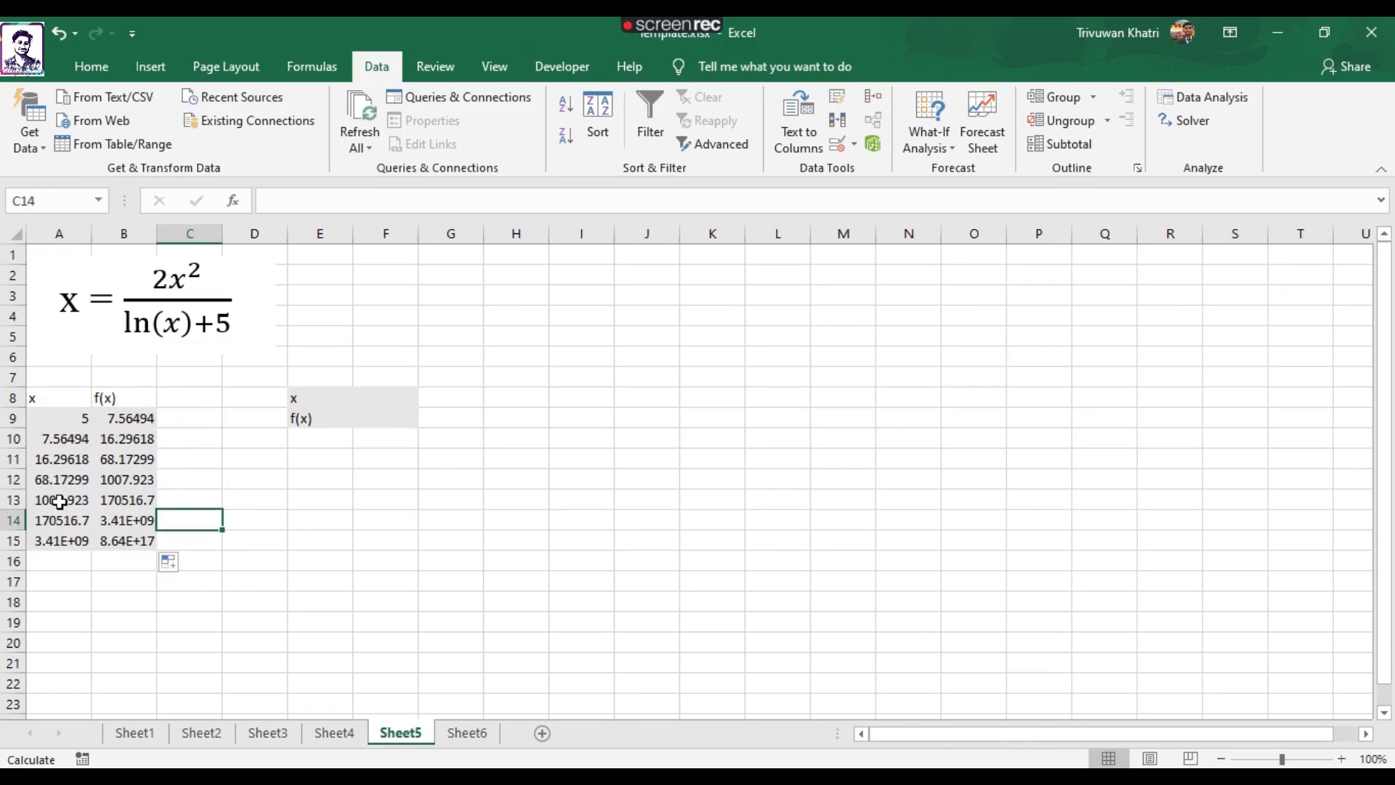
left_click(64, 501)
left_click(68, 544)
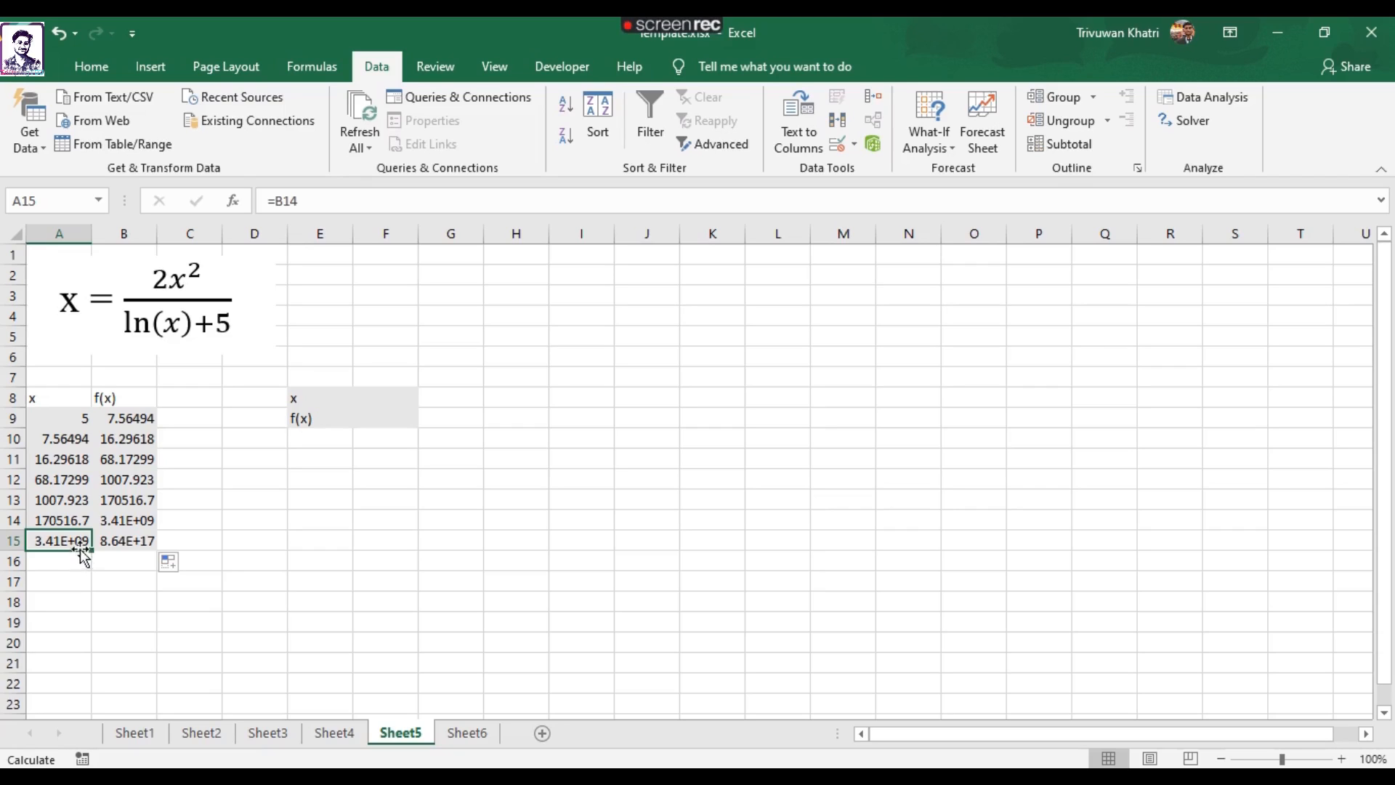
left_click(131, 542)
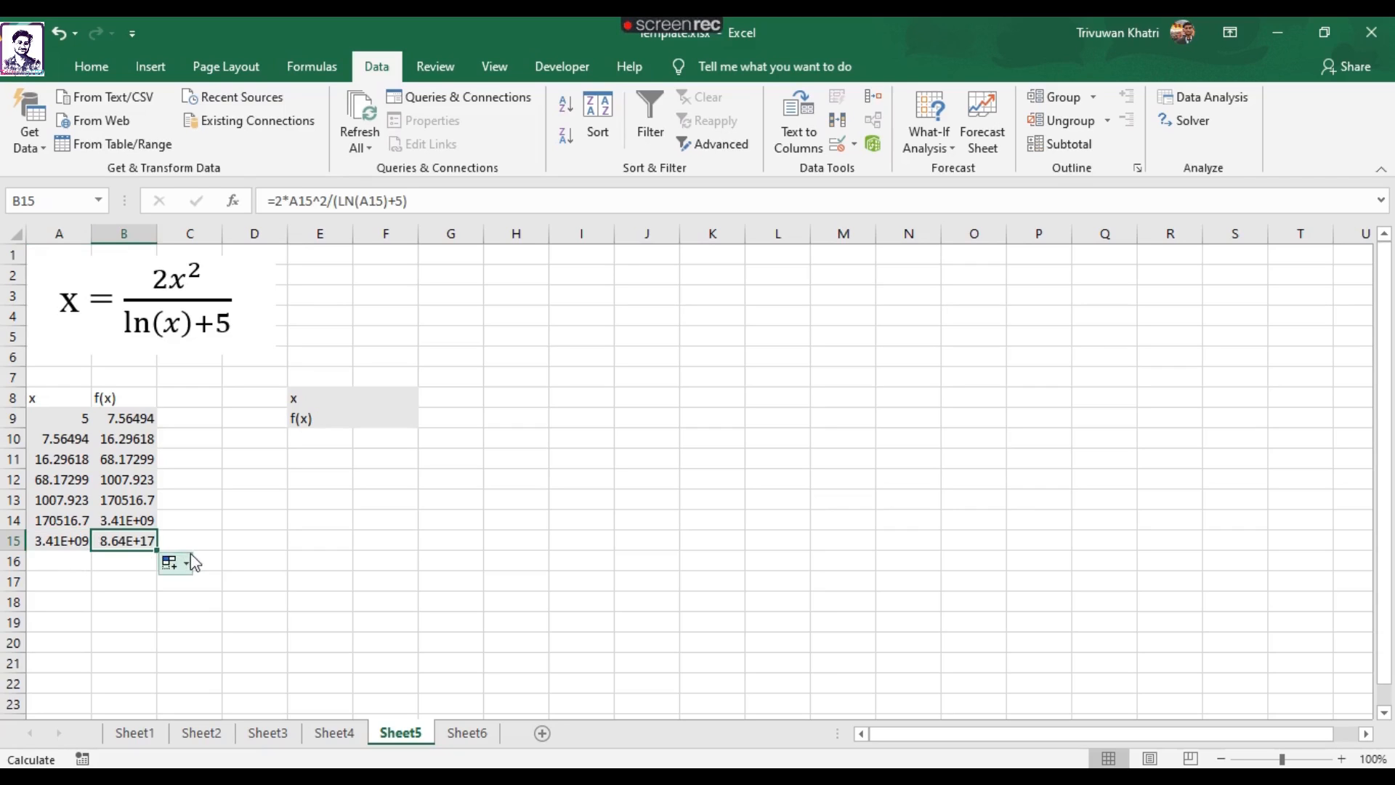
left_click(216, 517)
left_click_drag(68, 421, 131, 542)
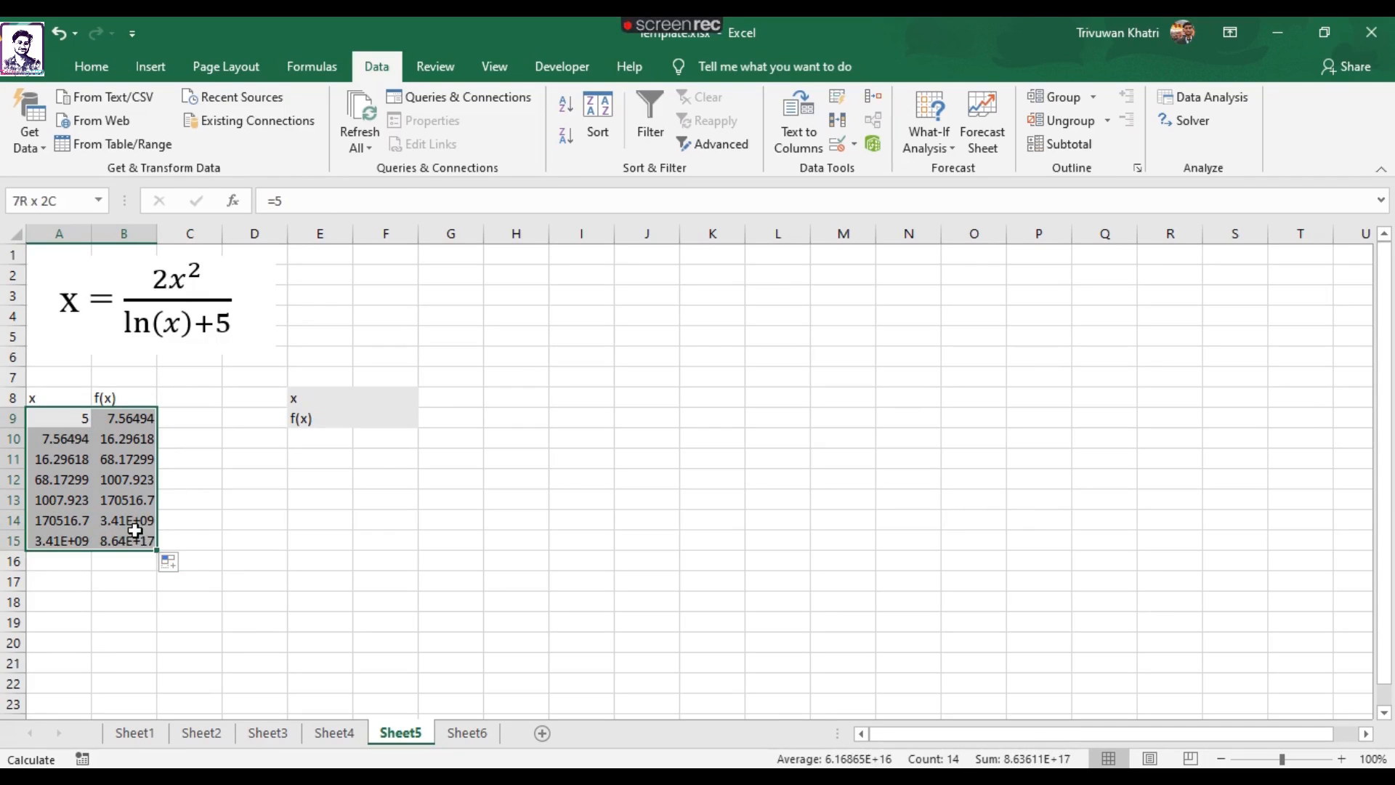
left_click(194, 505)
left_click_drag(59, 418, 131, 535)
left_click(189, 479)
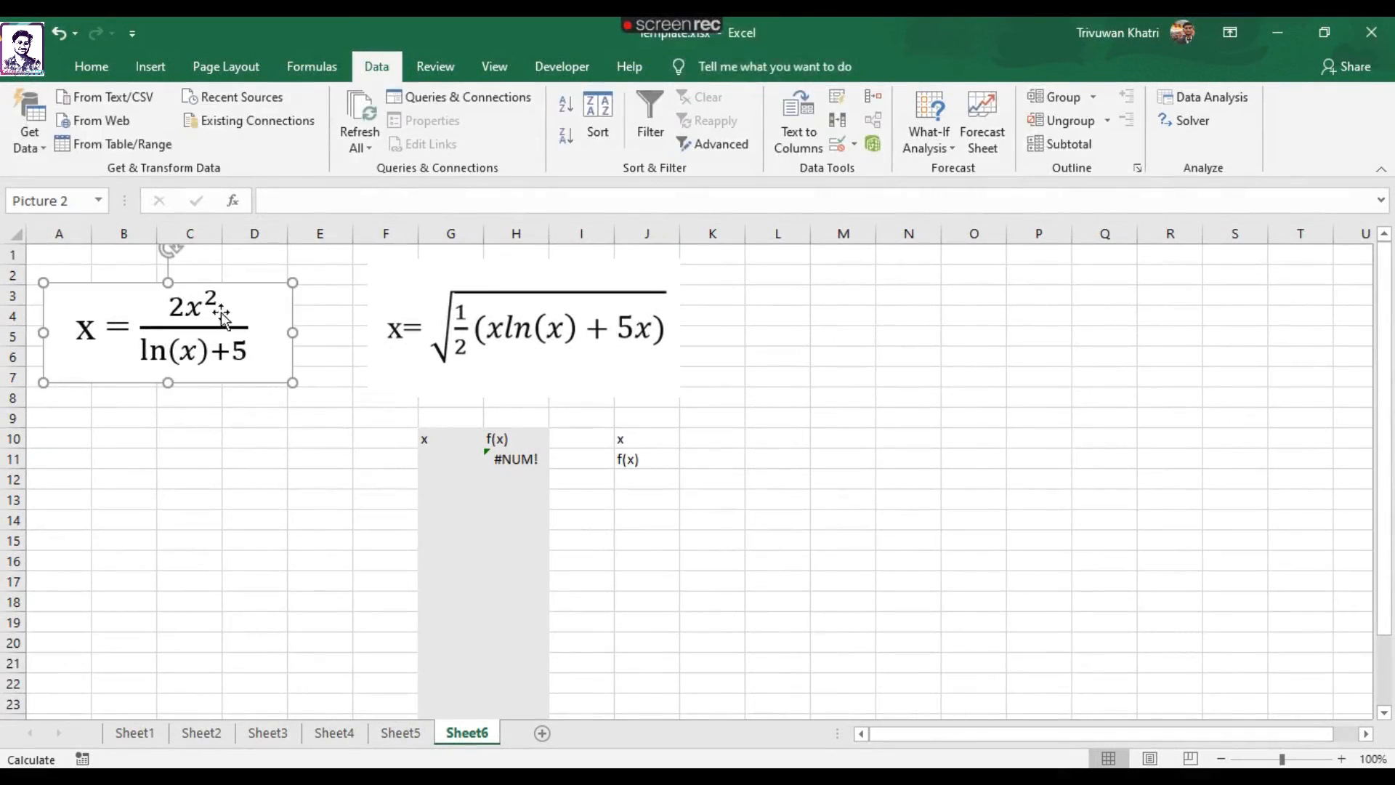
Switch to Sheet6 with the rearranged square-root equation and enter the starting x value 1 in G11.
left_click(498, 331)
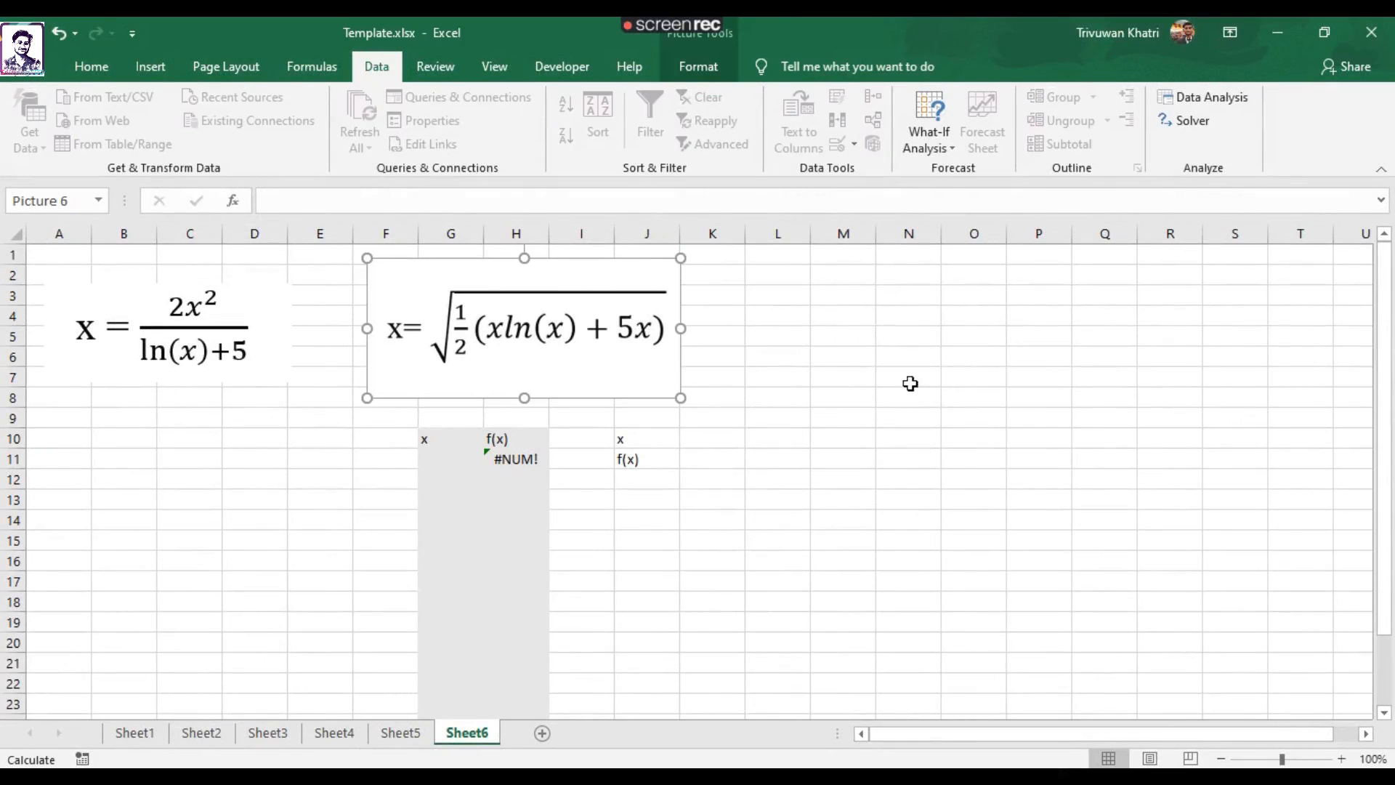
left_click(443, 461)
type("1")
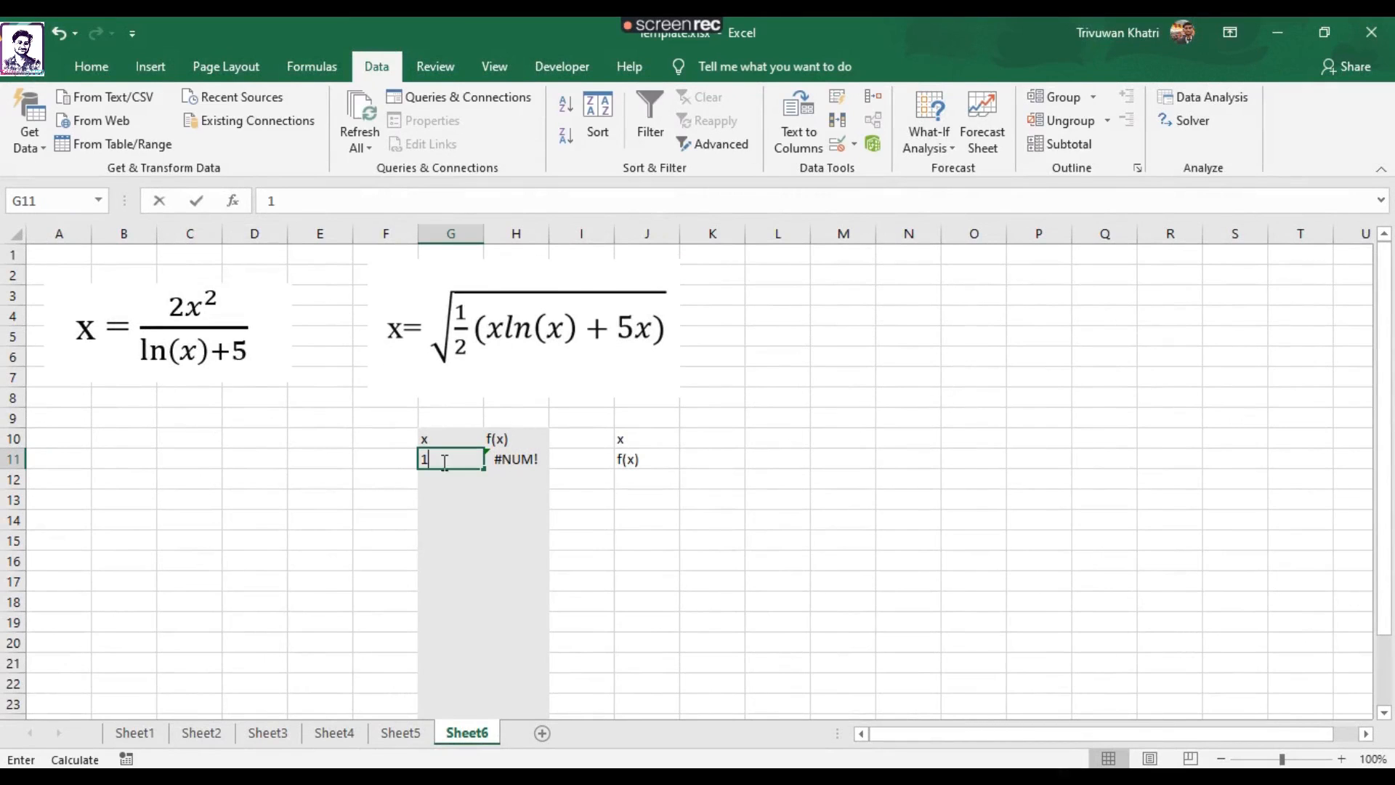
key("Return")
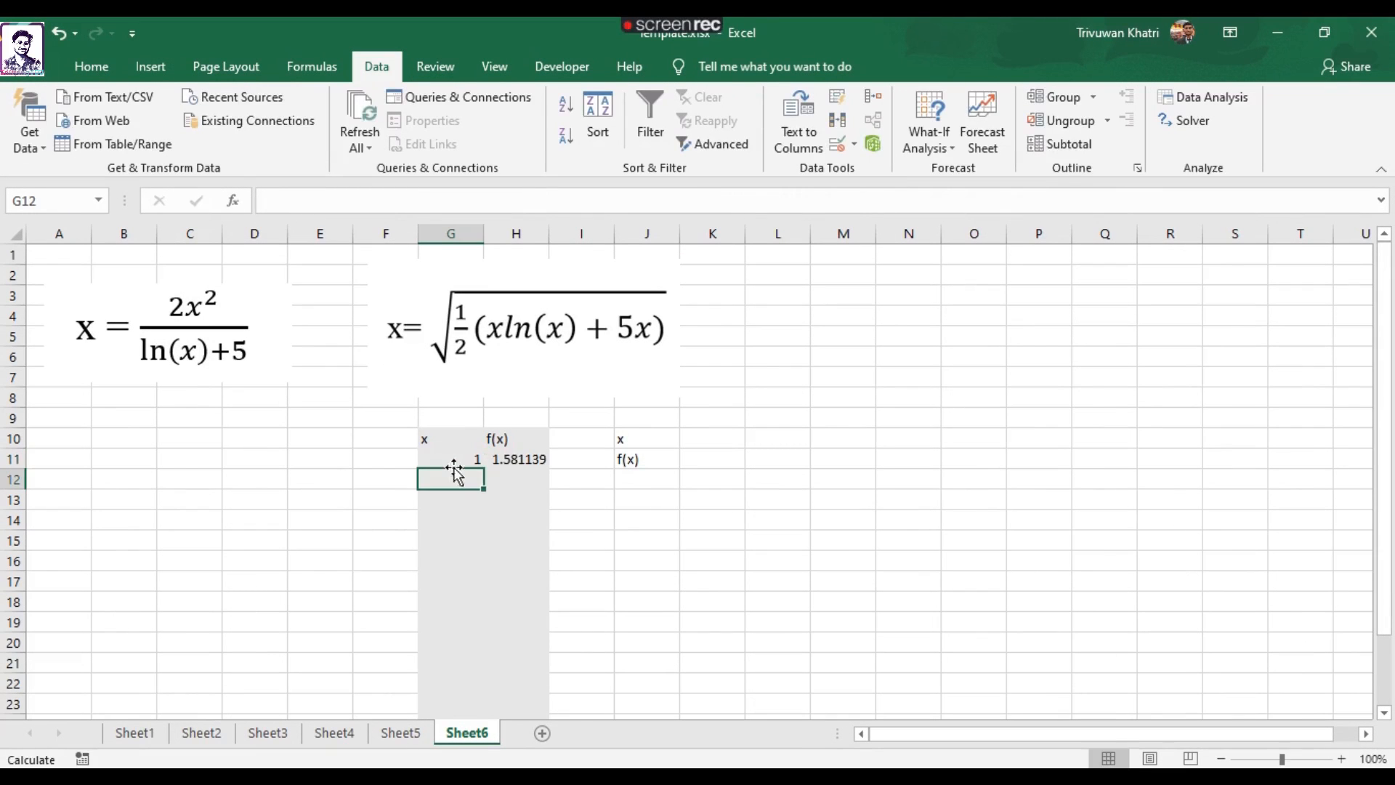
Check the f(x) formula in H11 and link the next x value in G12 to it with =H11.
left_click(514, 458)
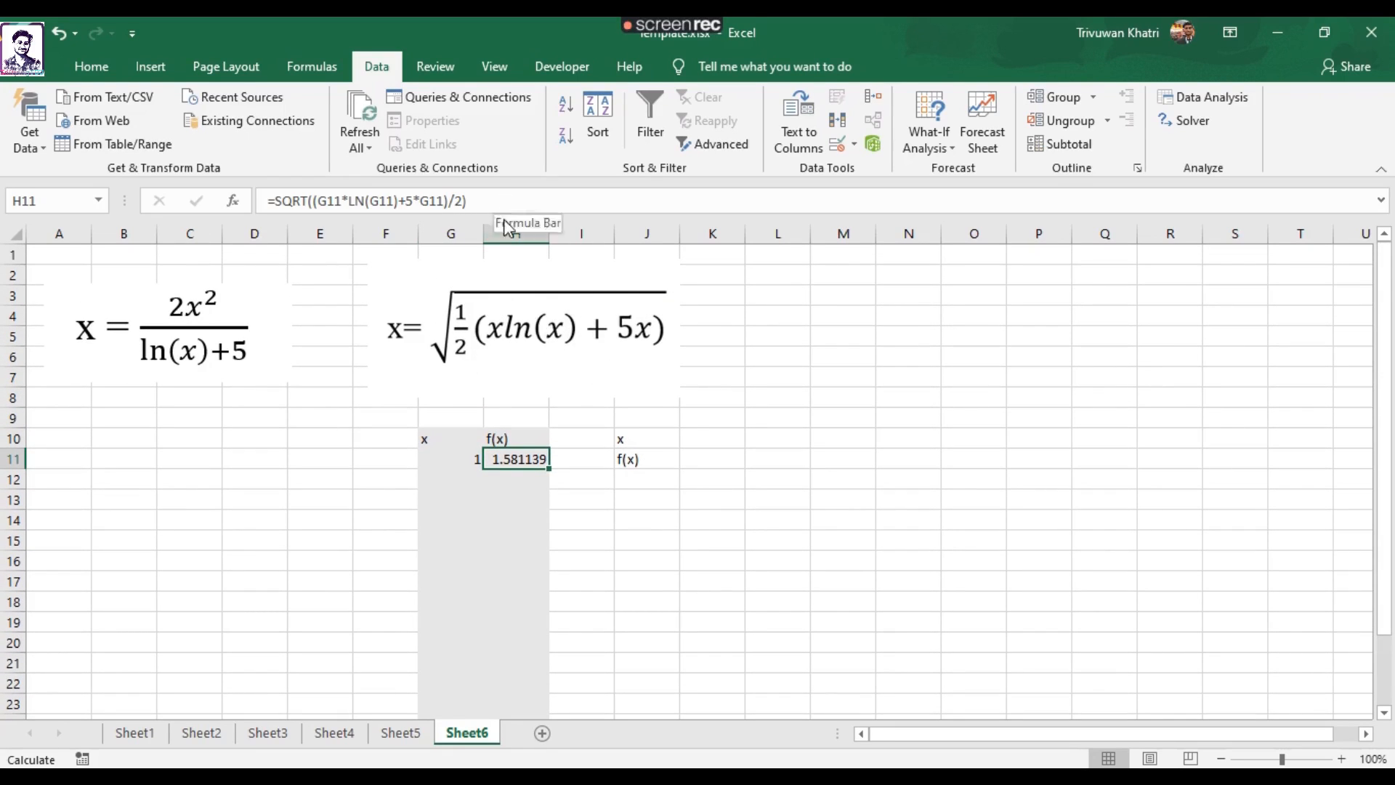
left_click(468, 481)
type("=")
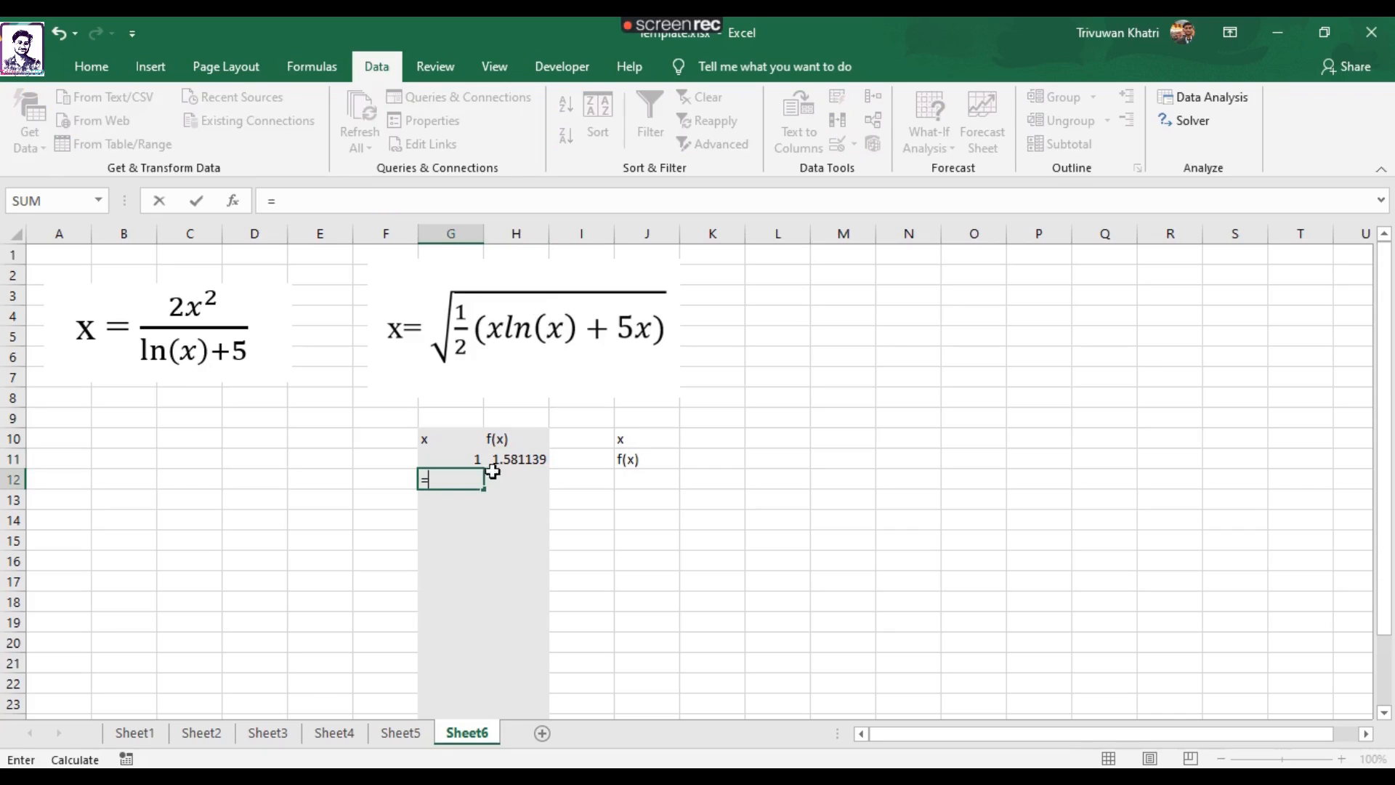
left_click(531, 460)
key("Return")
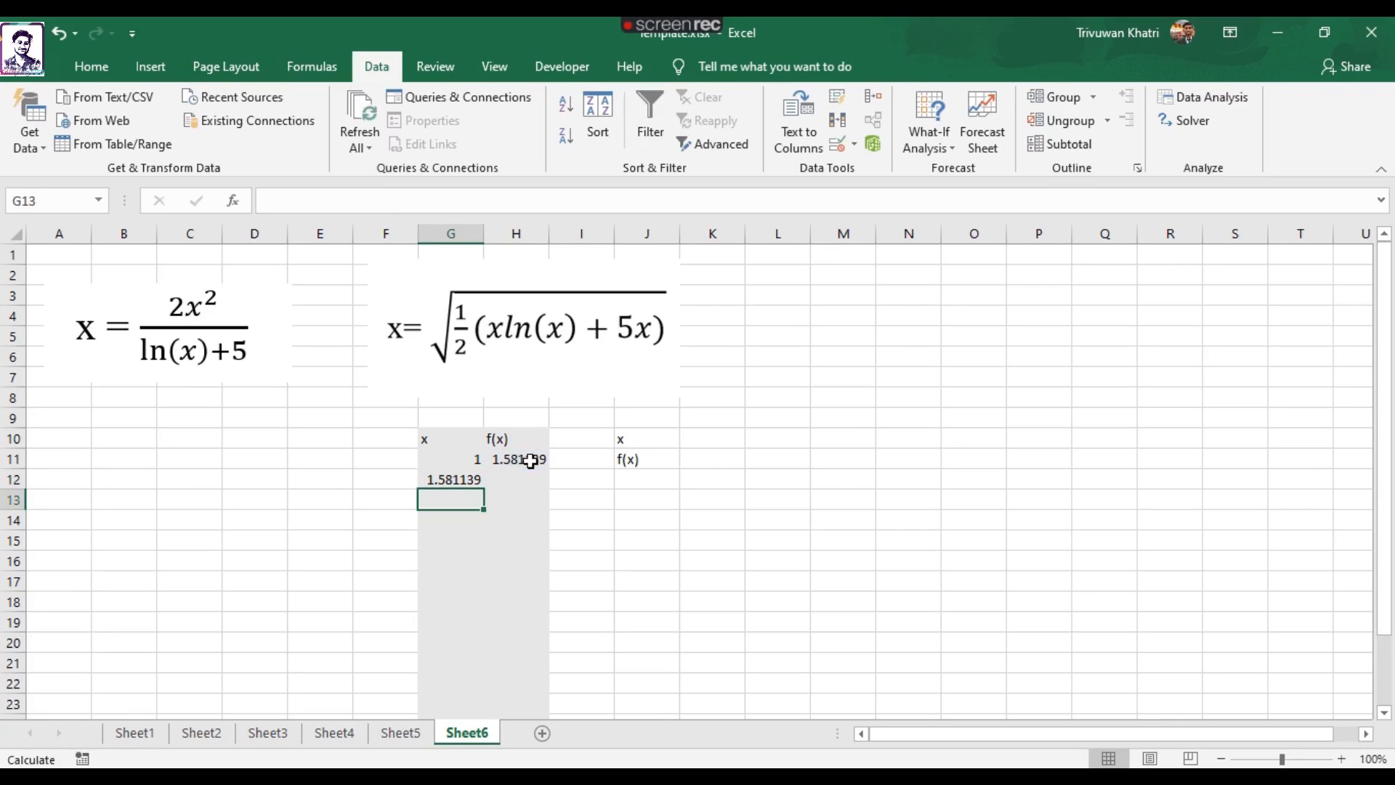
Copy the f(x) formula from H11 to H12 and fill G12:H12 down to row 24.
left_click(516, 478)
left_click(531, 461)
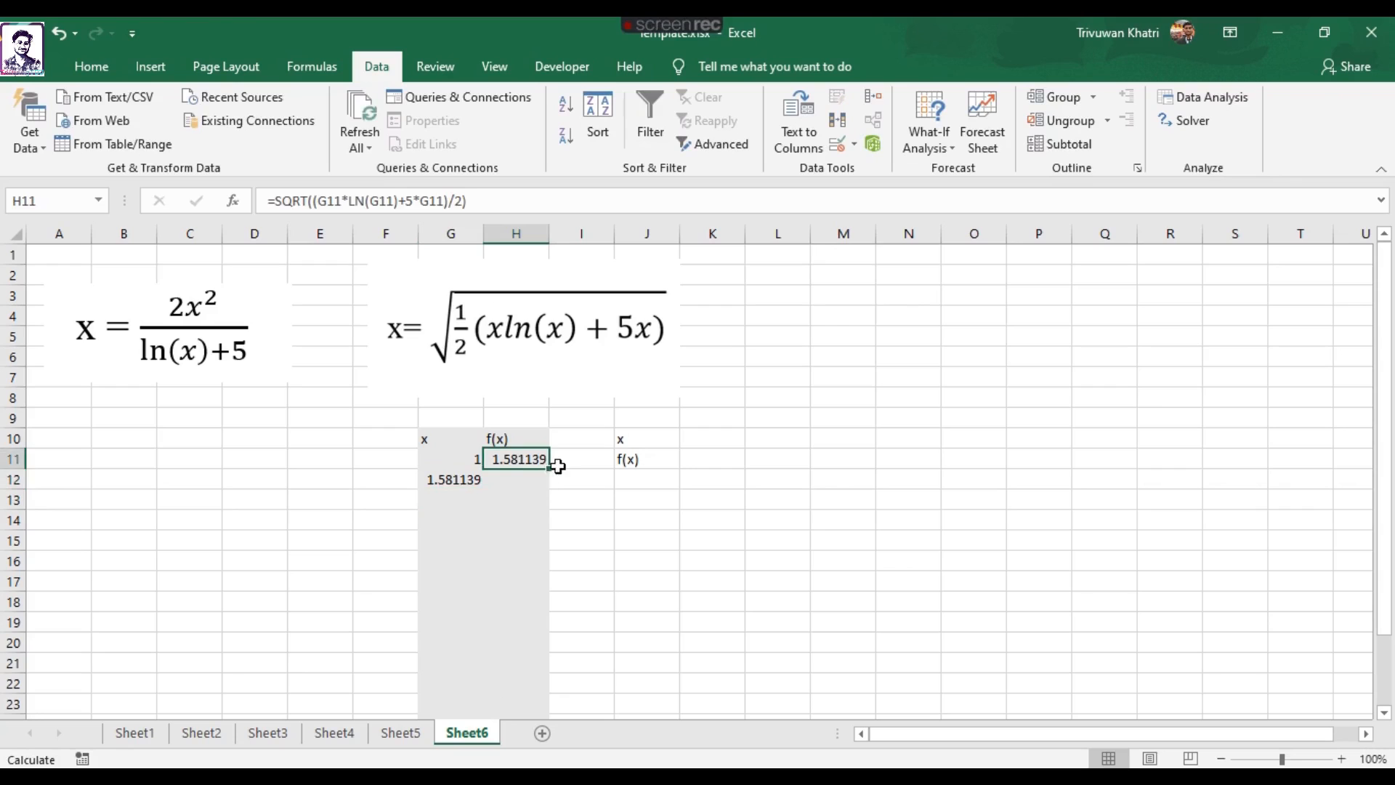
left_click_drag(548, 469, 550, 479)
scroll(567, 487, "down", 1)
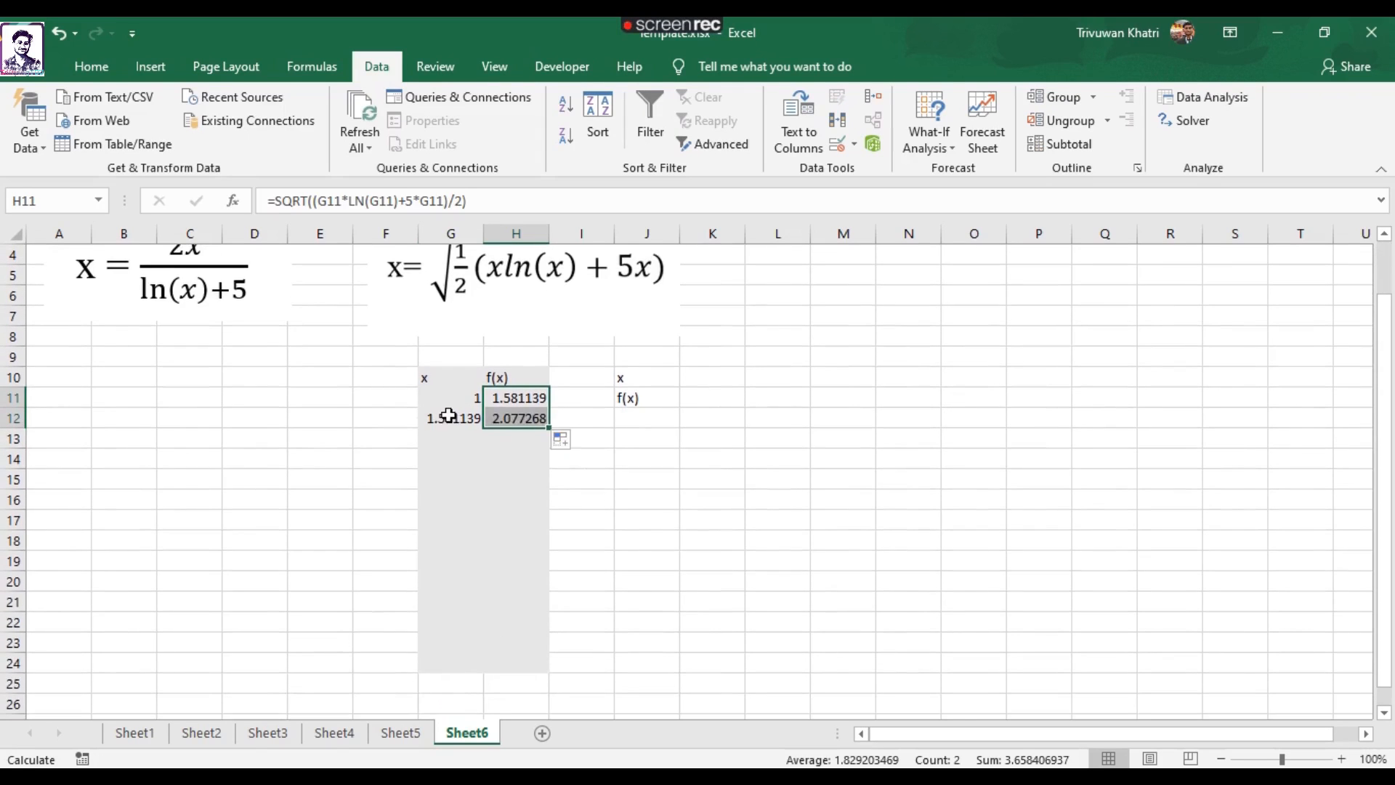
left_click_drag(458, 416, 533, 673)
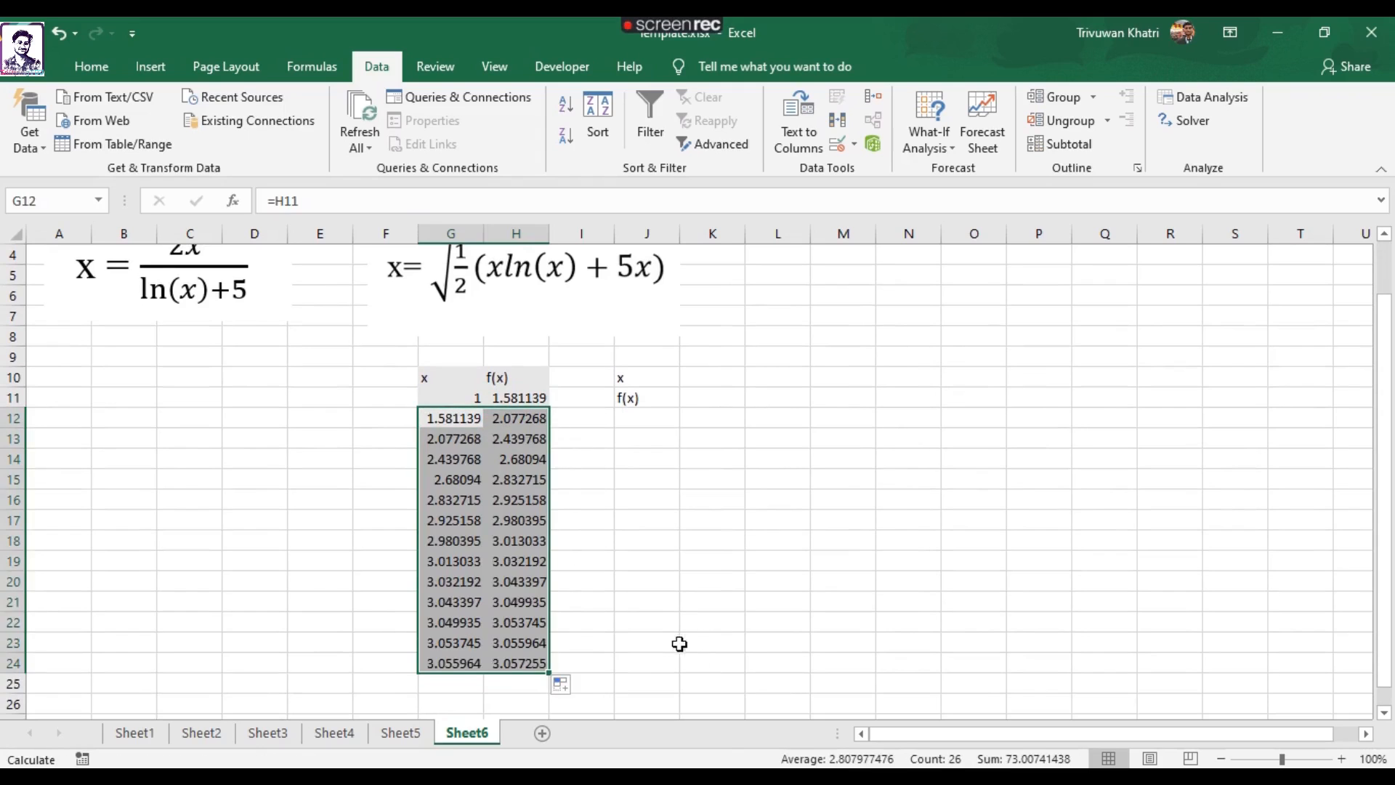
left_click(656, 641)
Review the original and rearranged equations and compare x and f(x) in the last table row, G24:H24.
scroll(492, 646, "up", 1)
scroll(492, 646, "down", 1)
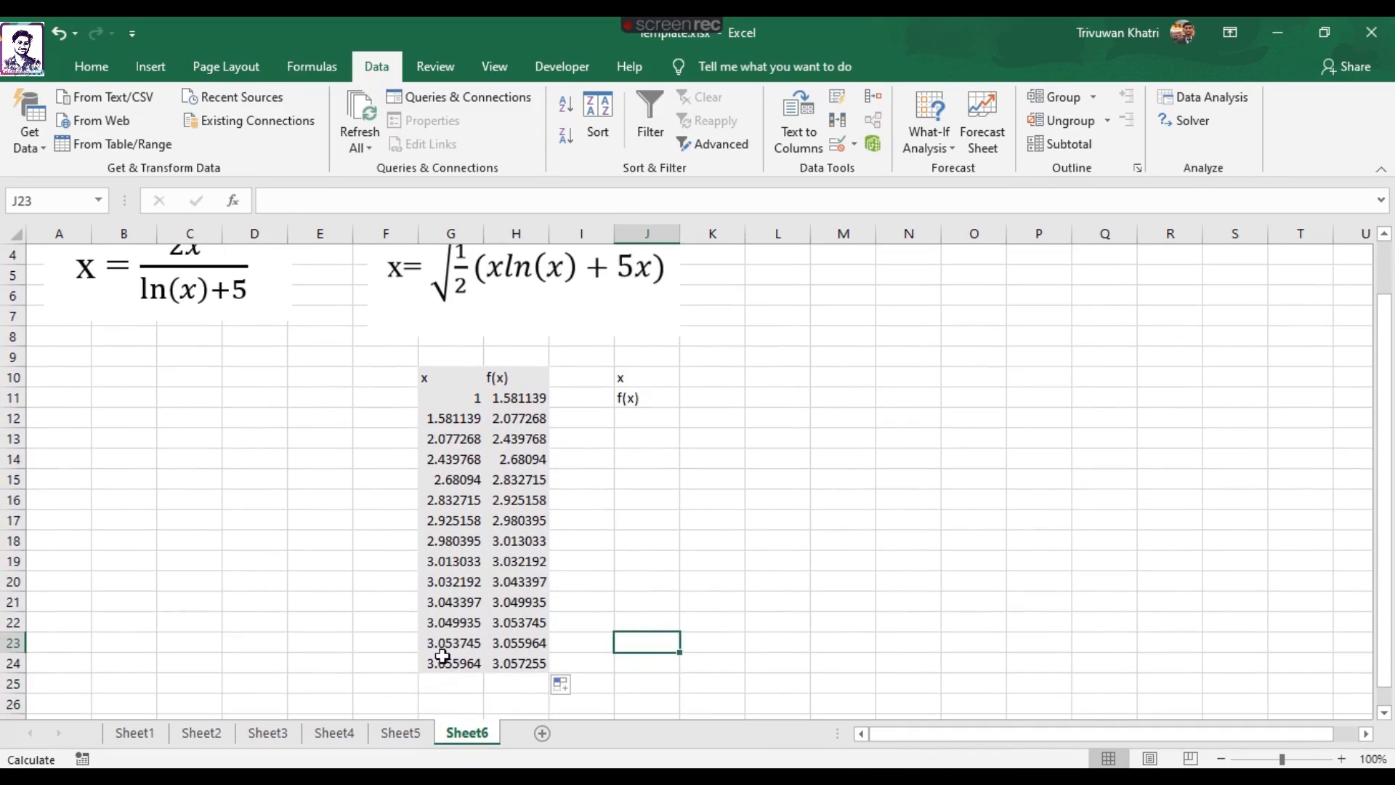
left_click(501, 298)
scroll(363, 349, "up", 1)
left_click(271, 348)
scroll(295, 471, "down", 1)
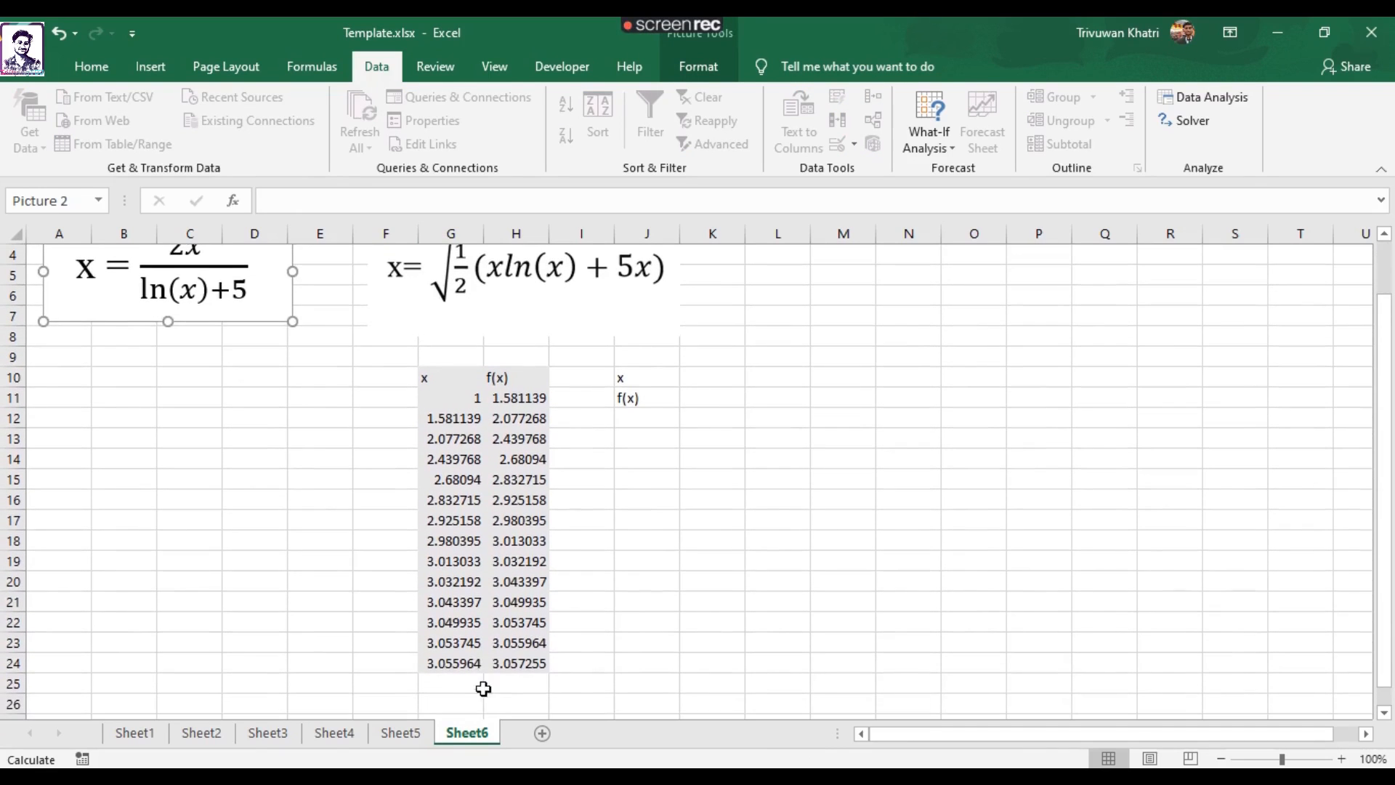
left_click(460, 664)
left_click(541, 663)
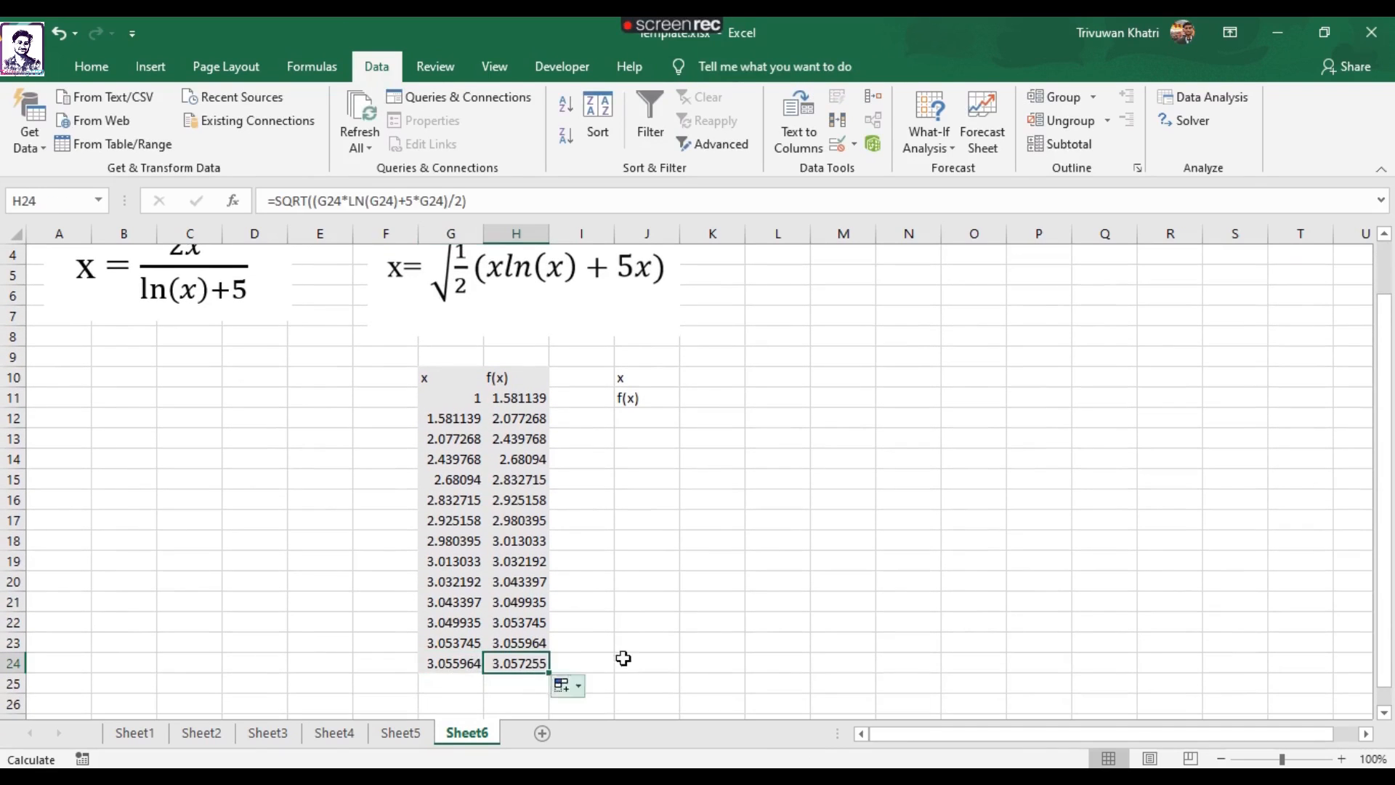
Enter the starting x value 1 in K10.
left_click(700, 380)
type("=1")
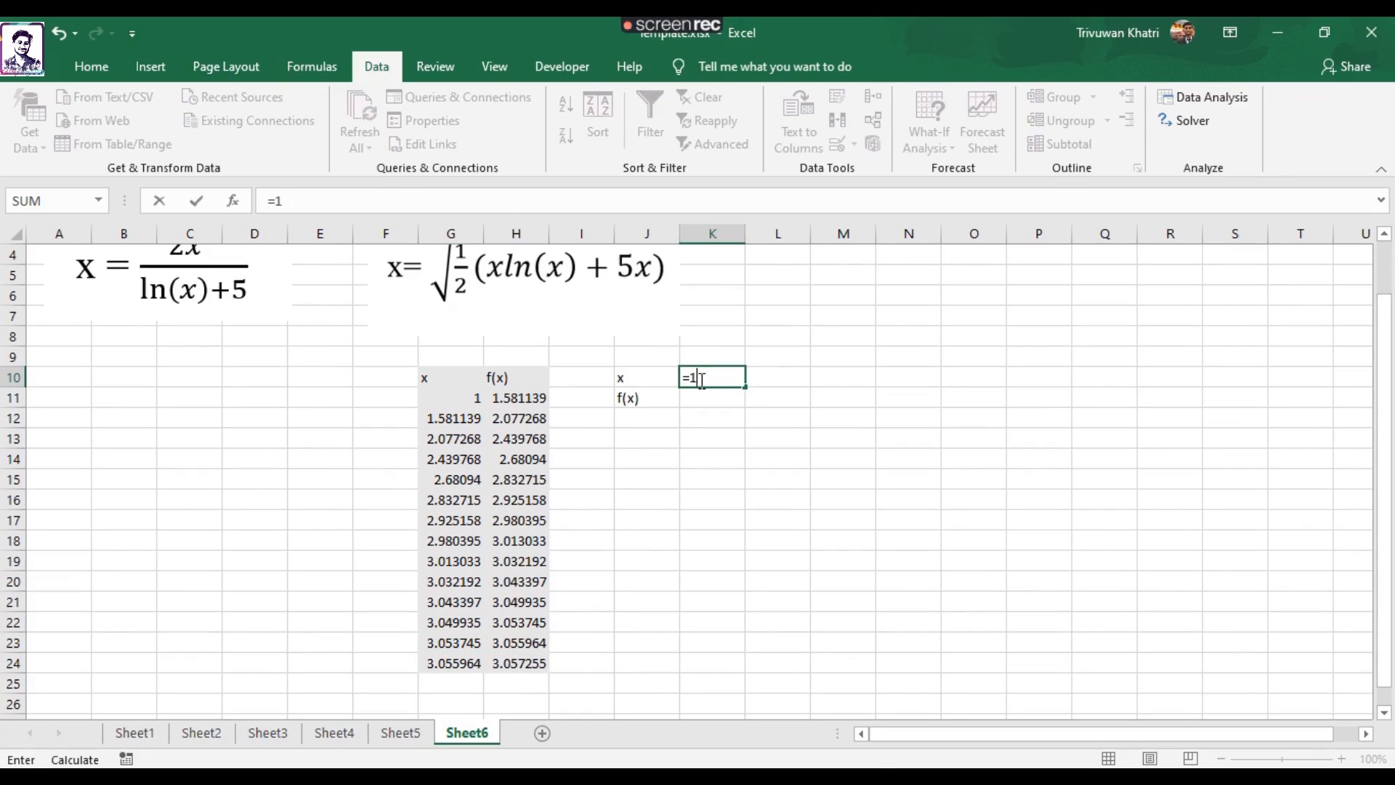
key("Return")
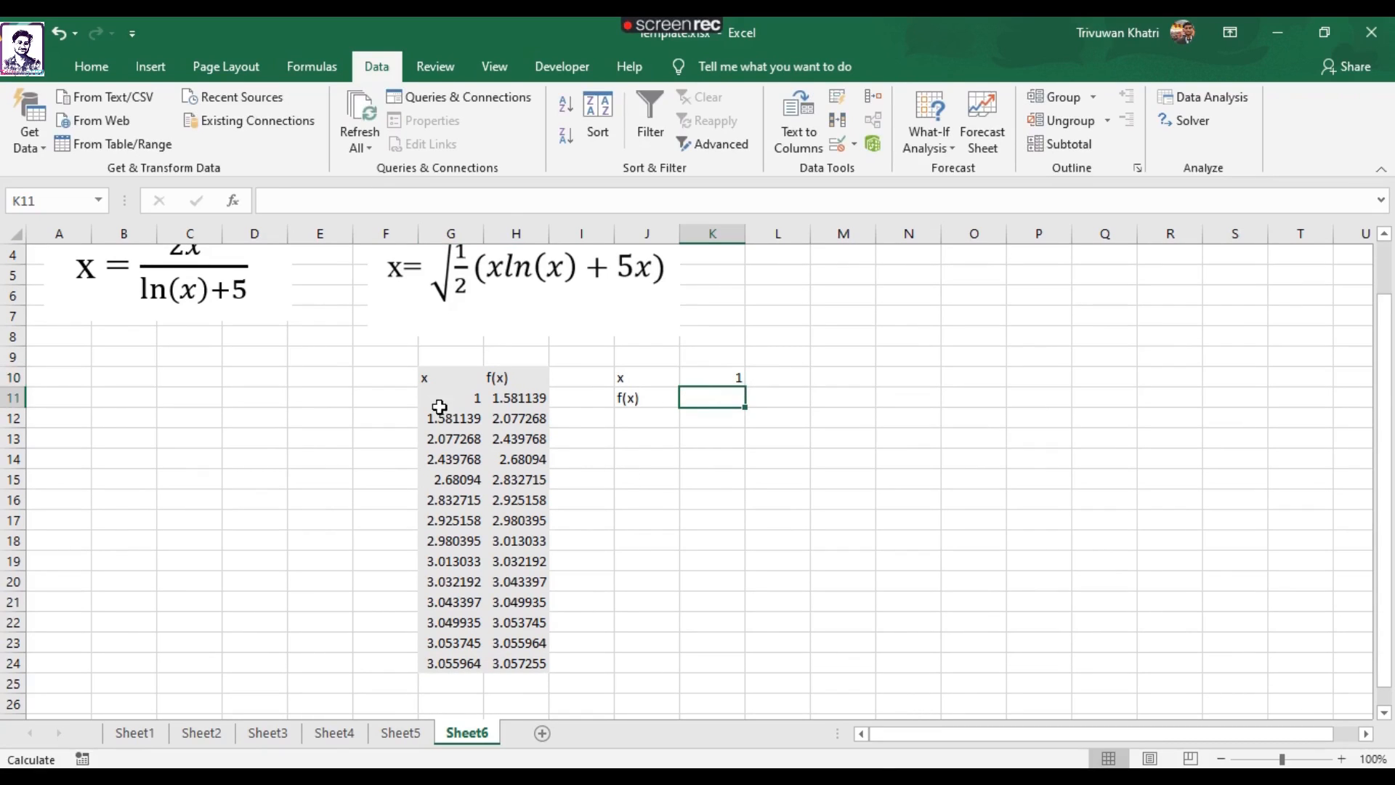
Copy the formula text =SQRT((G11*LN(G11)+5*G11)/2) from H11 into the f(x) cell K11.
left_click(523, 401)
left_click(451, 400)
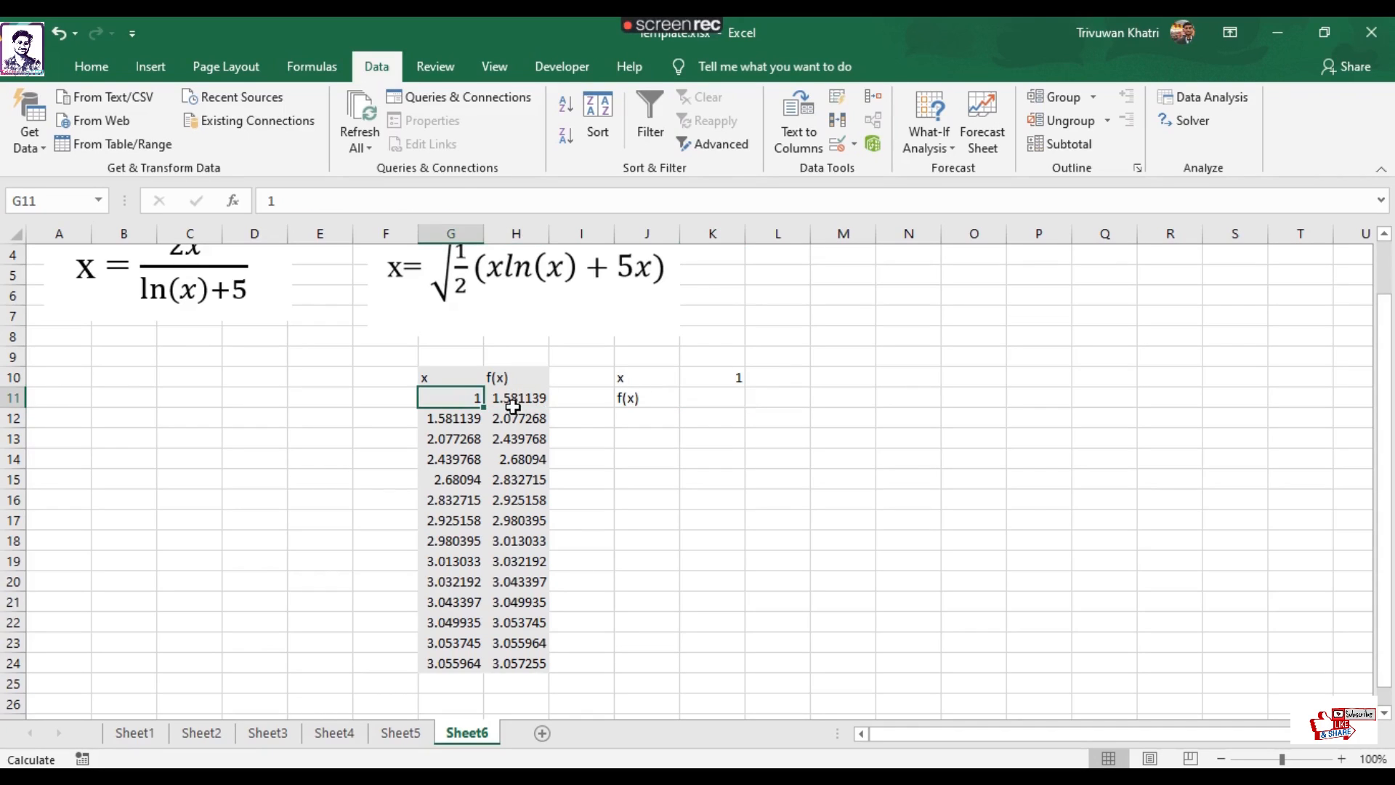
scroll(466, 507, "up", 1)
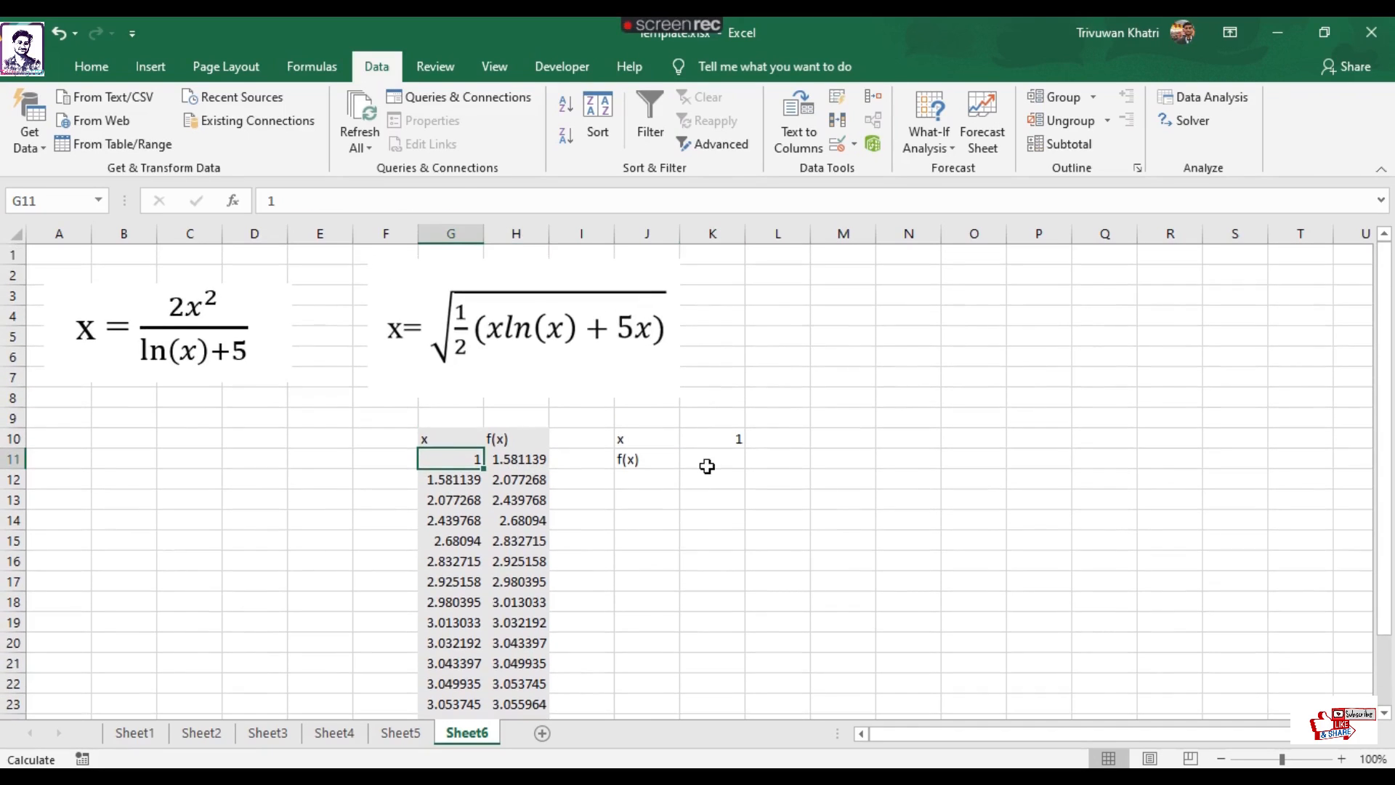
left_click(709, 463)
left_click(498, 464)
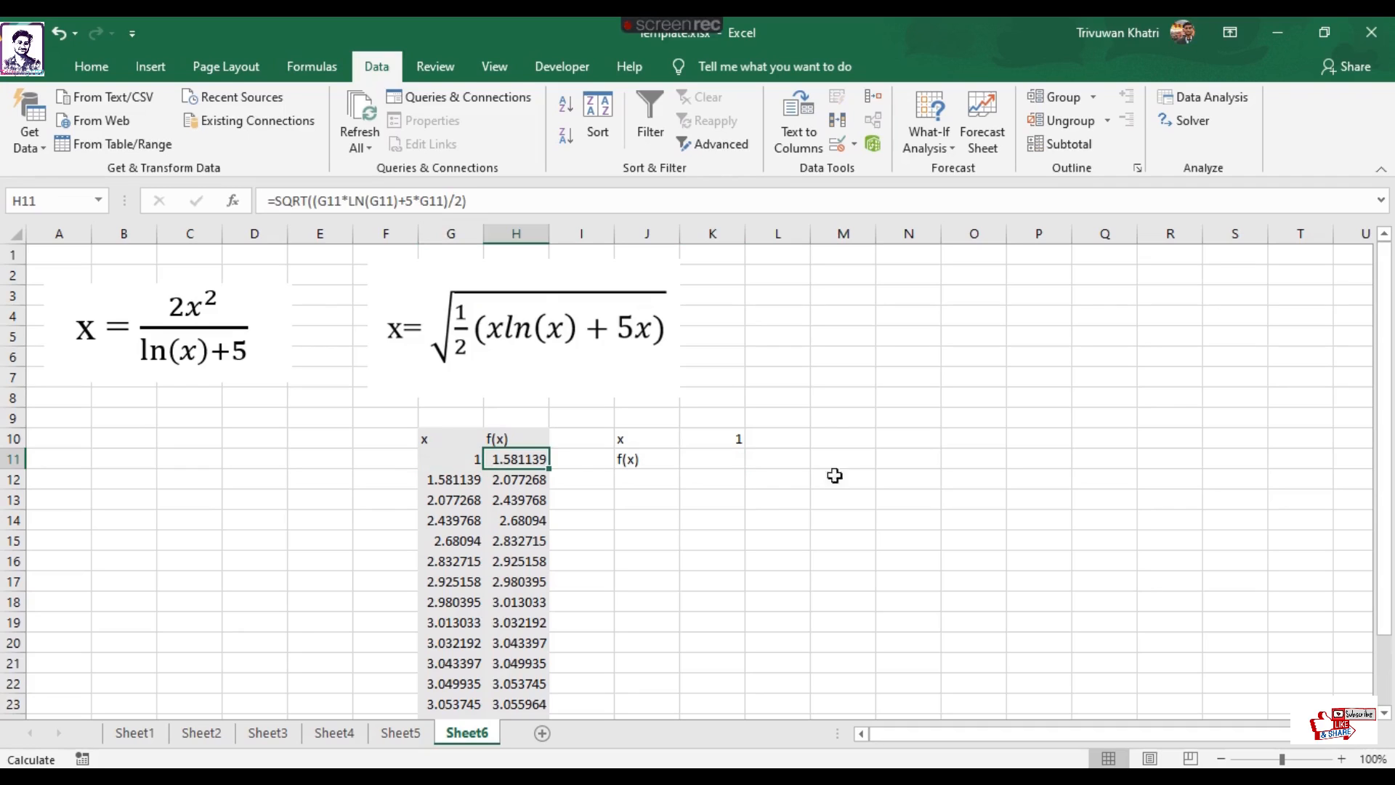
left_click_drag(486, 203, 262, 177)
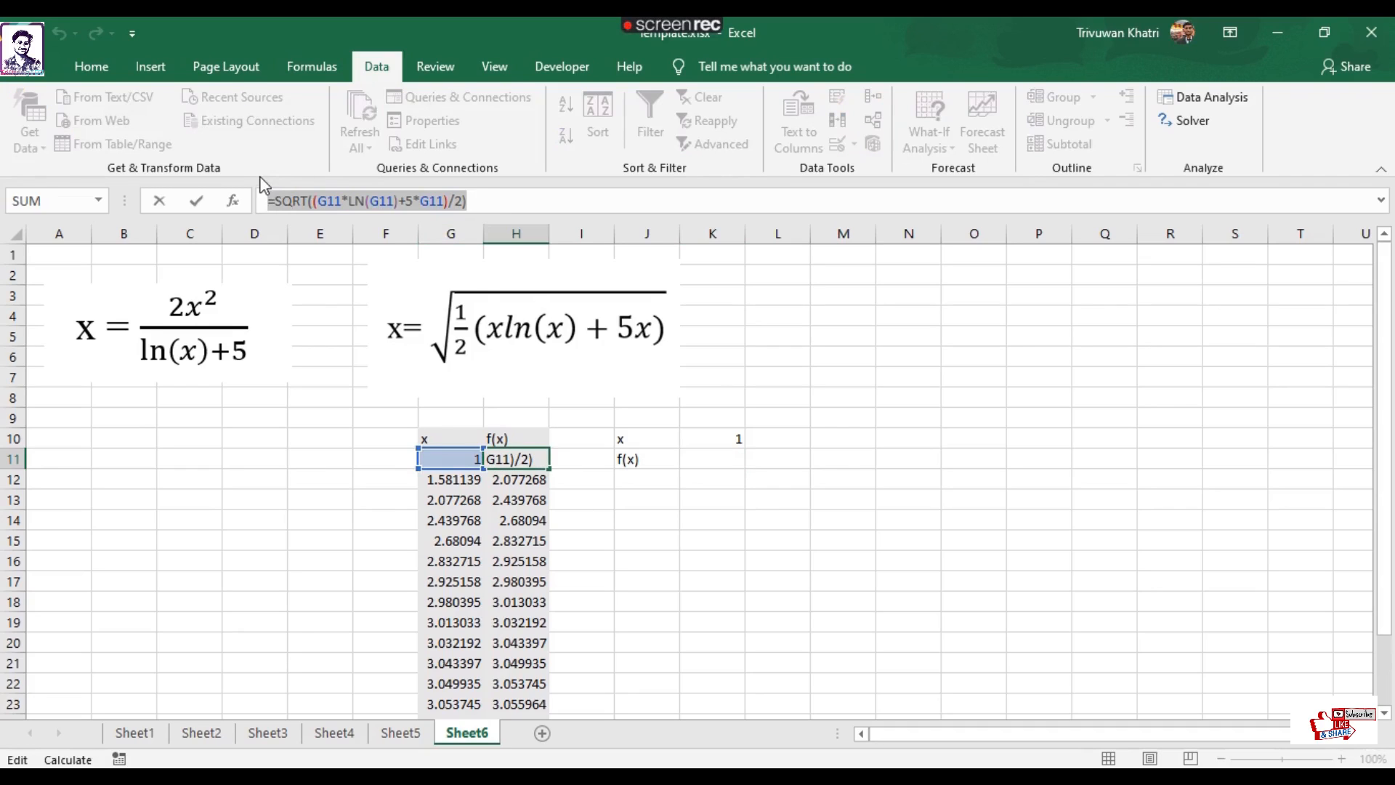
key("Escape")
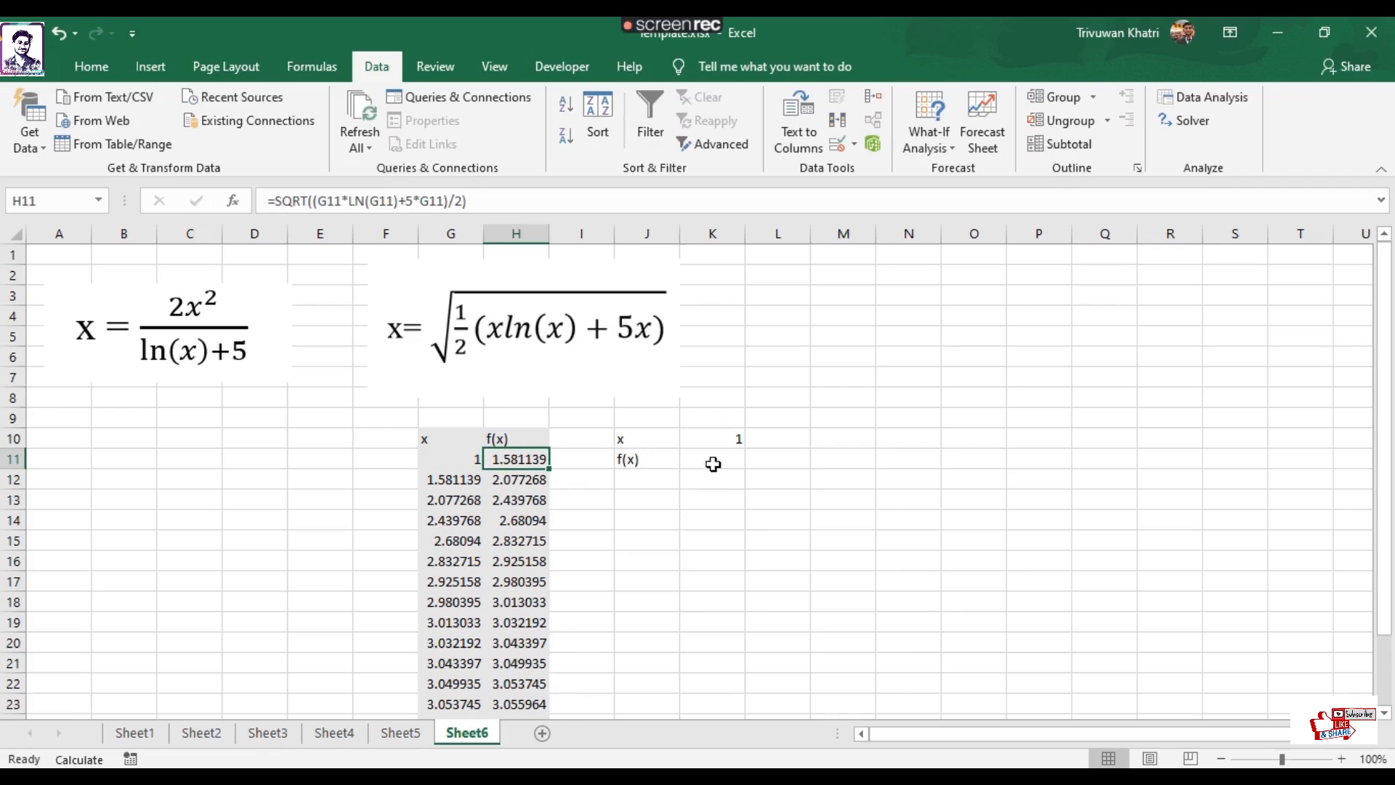
left_click(713, 463)
left_click(381, 207)
key("ctrl+v")
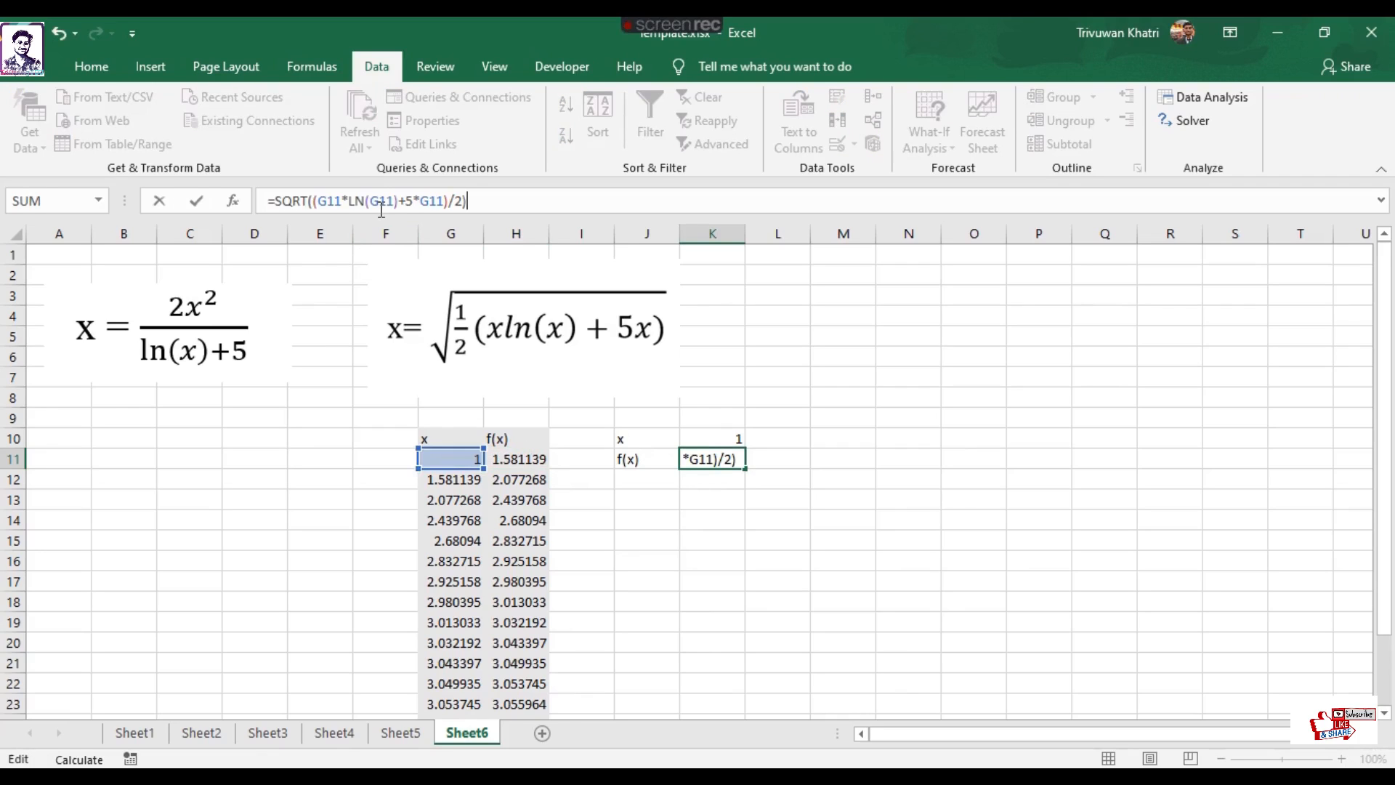
key("Return")
left_click(726, 452)
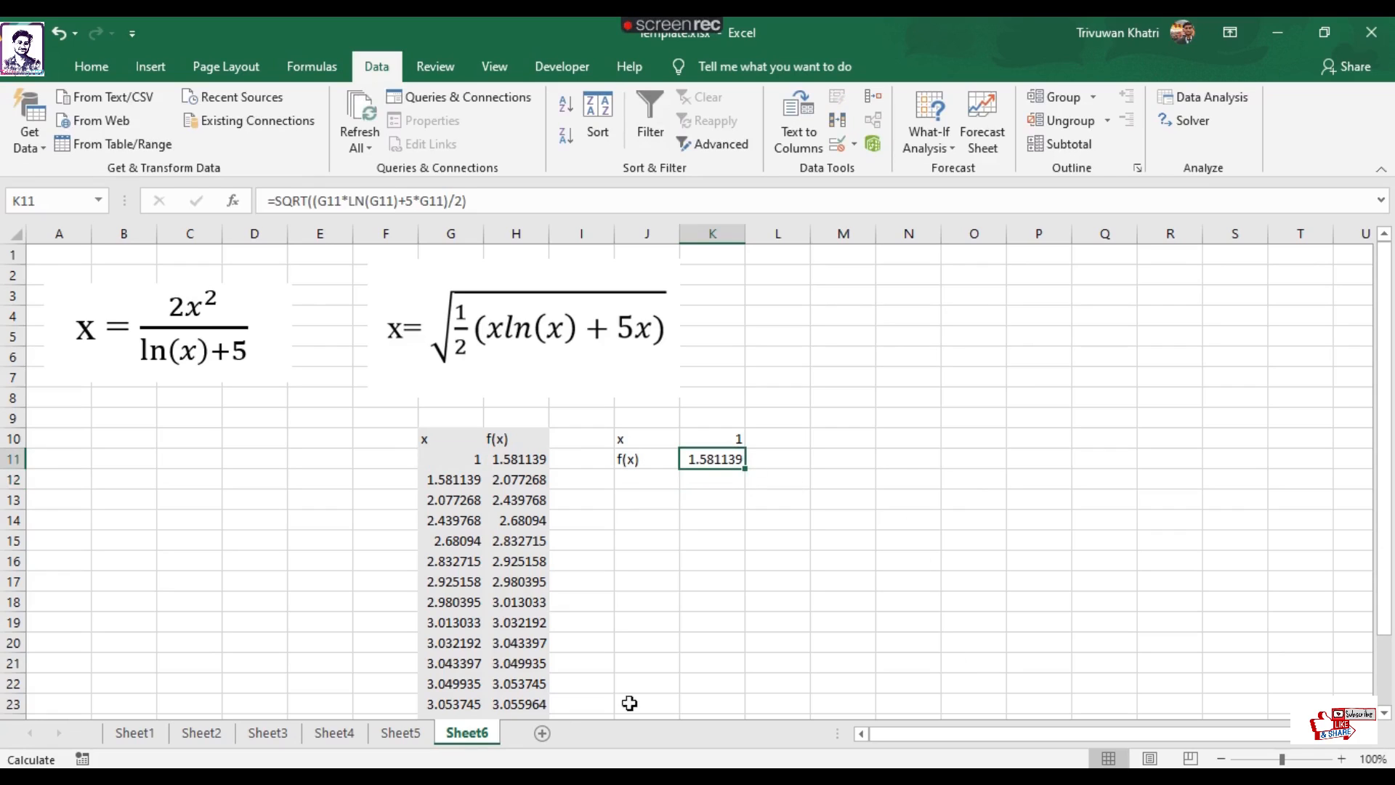
Replace the first G11 reference in K11's SQRT formula, the multiplier before LN, with K10.
left_click(345, 201)
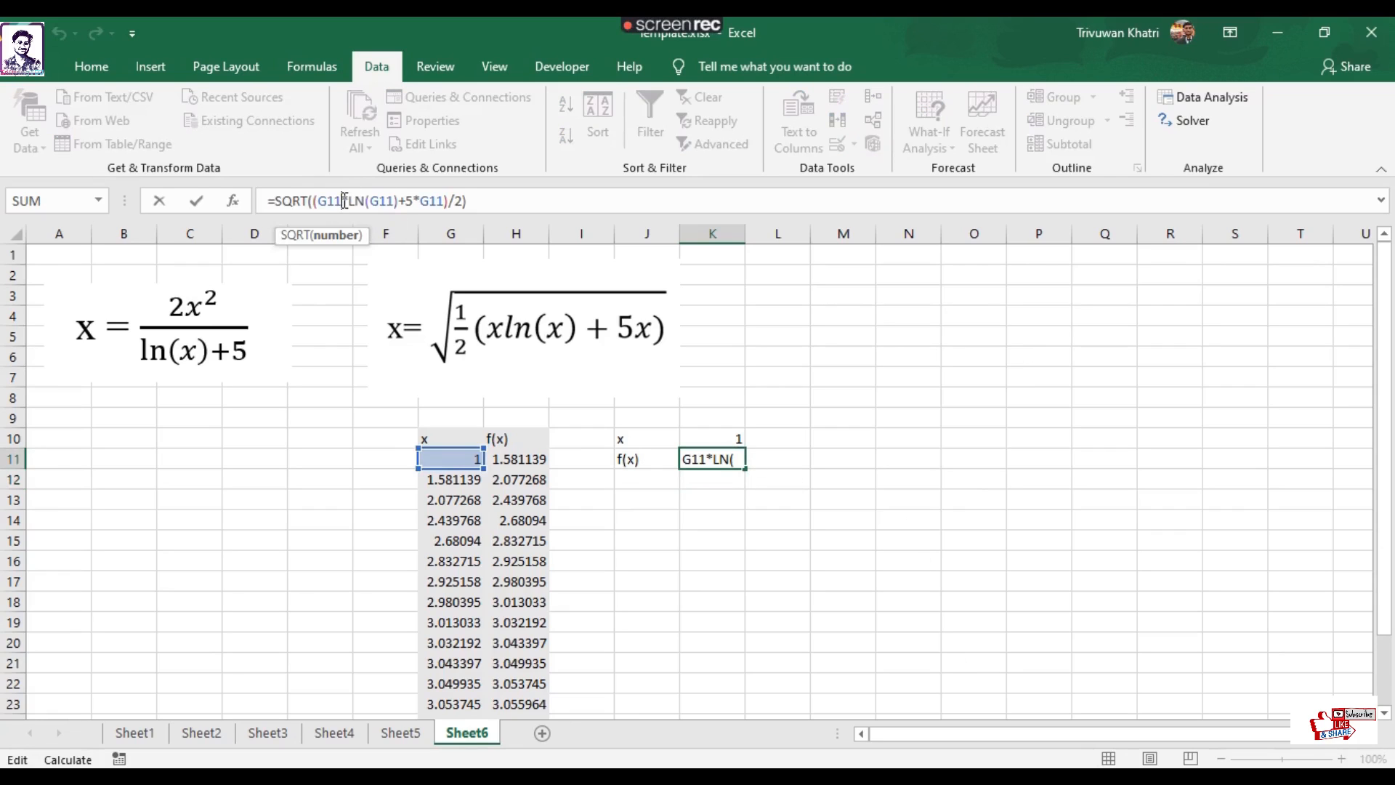
key("BackSpace")
key("BackSpace")
key("BackSpace")
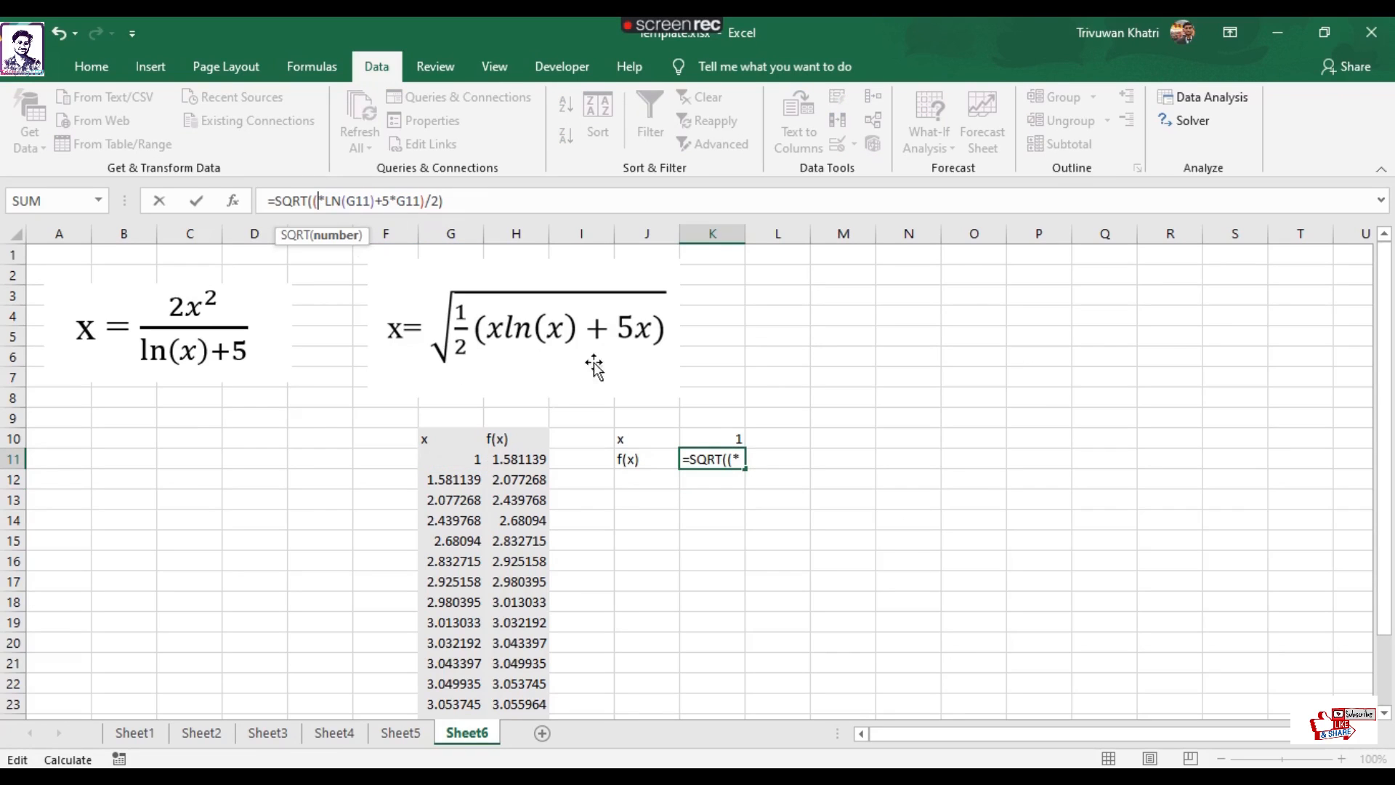
left_click(714, 438)
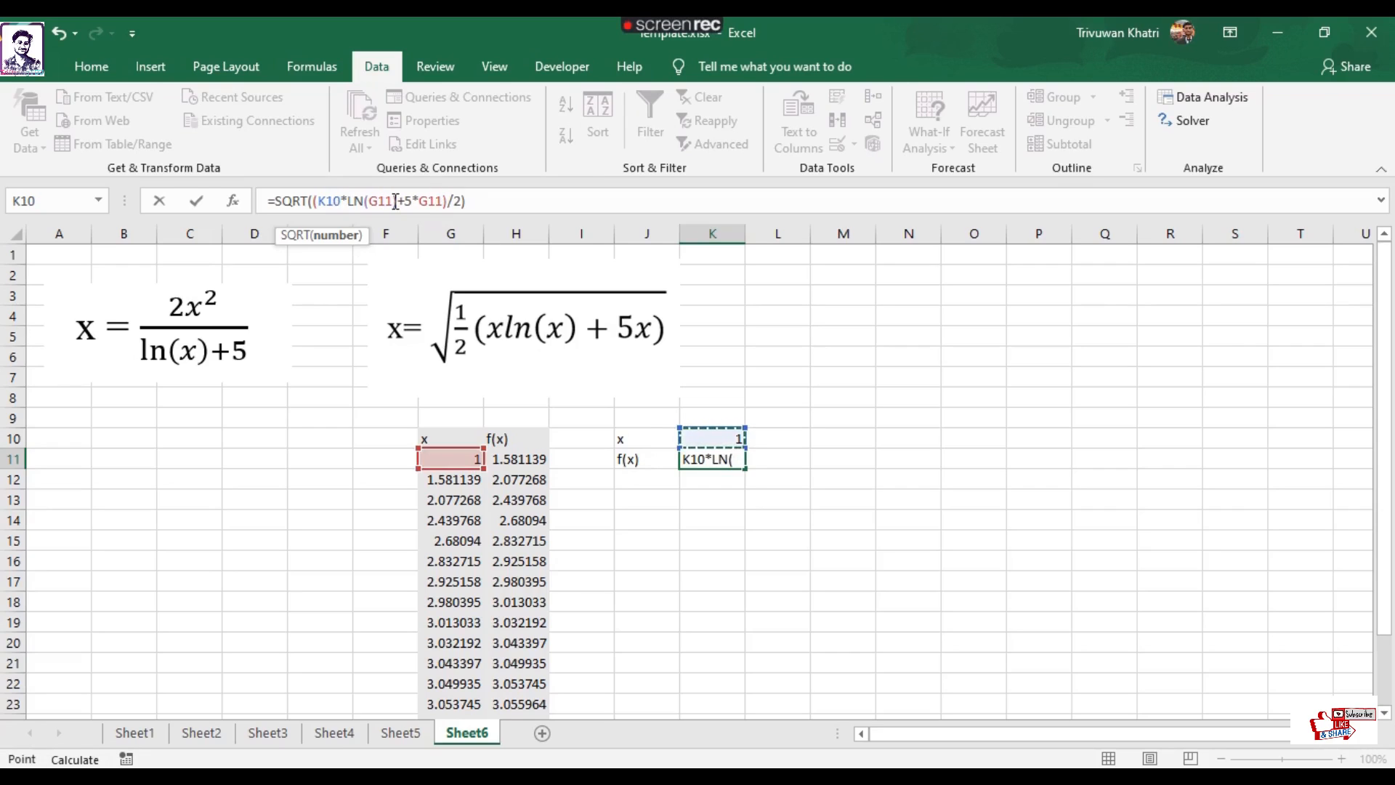
Change the LN argument in K11's formula to K10, keeping its closing parenthesis.
left_click(396, 200)
key("BackSpace")
key("BackSpace")
key("BackSpace")
key("BackSpace")
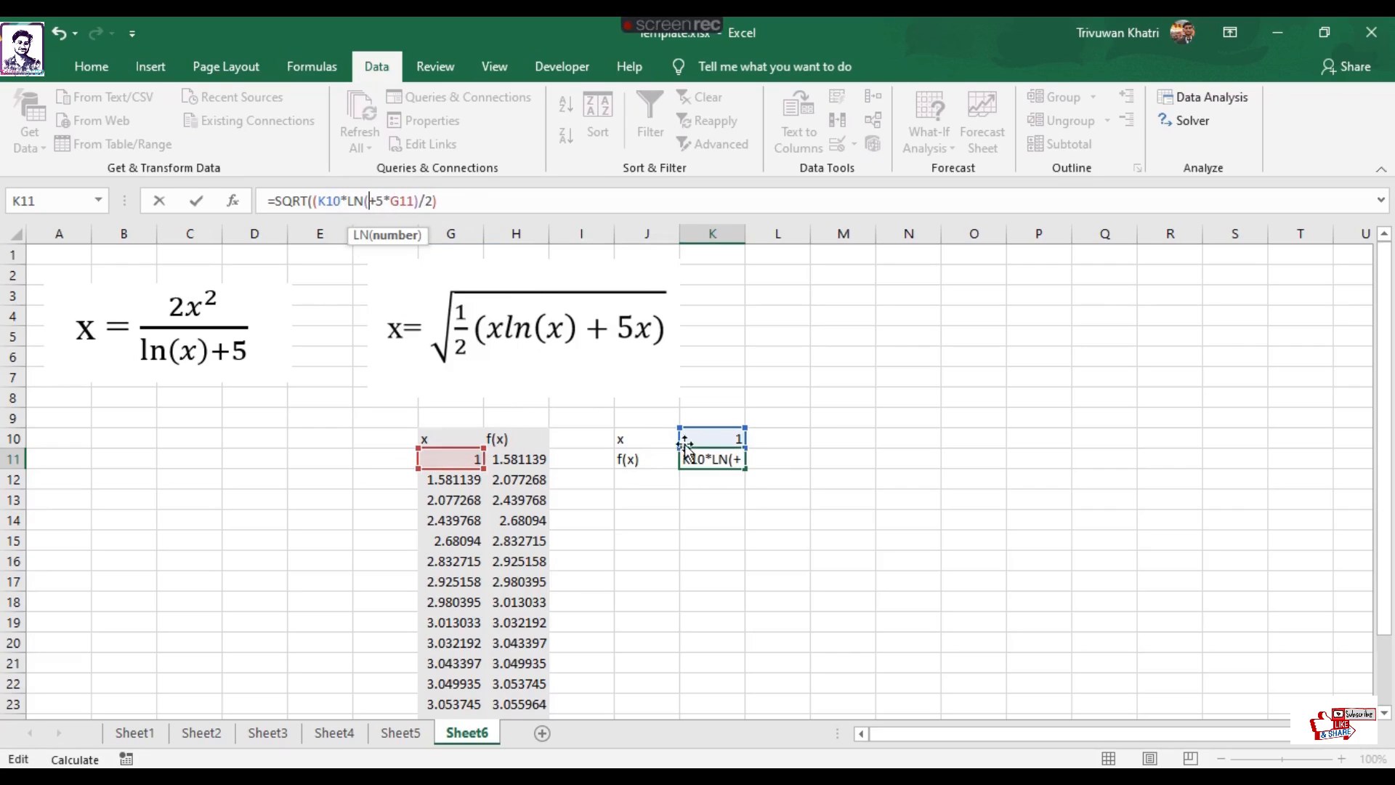
left_click(700, 436)
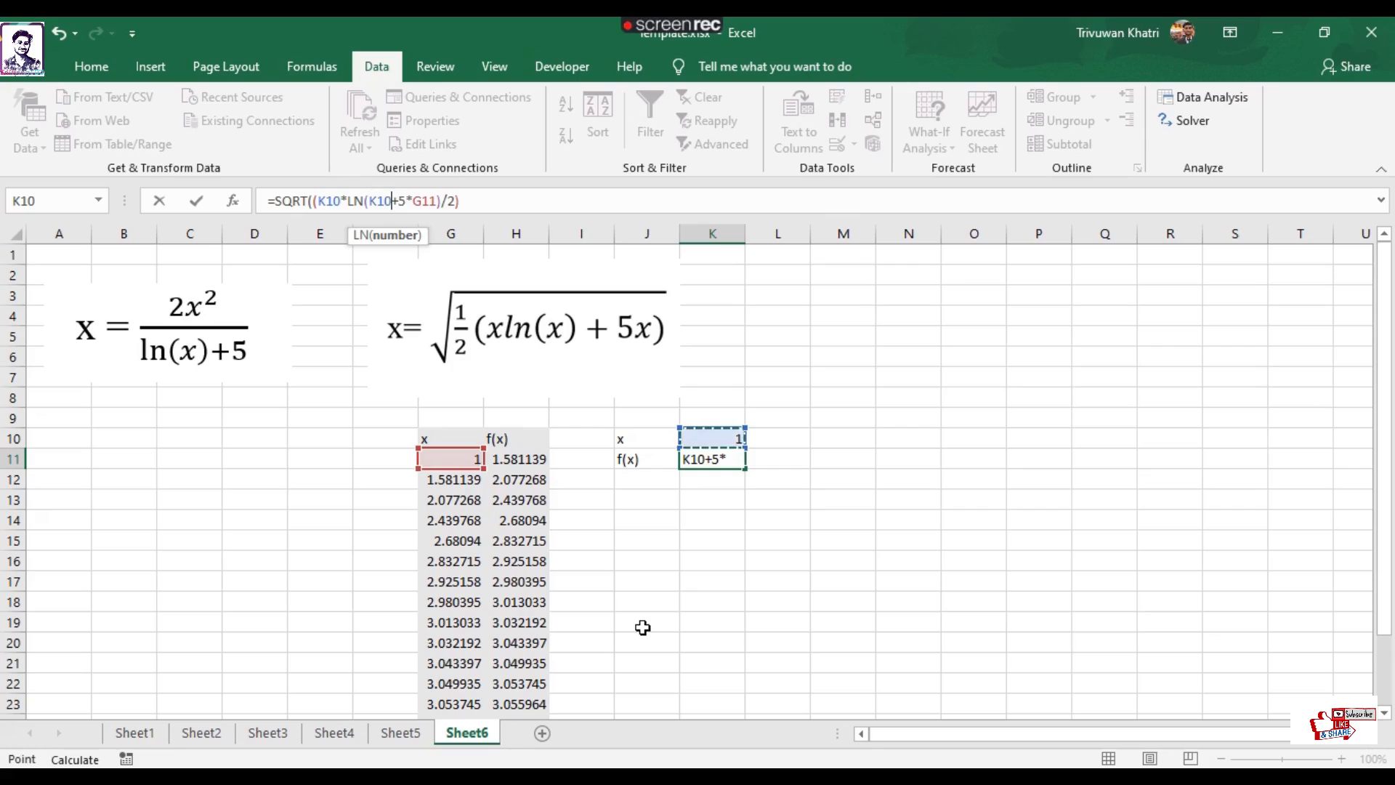
type(")")
Replace the G11 reference multiplied by 5 with K10, completing K11 as =SQRT((K10*LN(K10)+5*K10)/2).
left_click(445, 201)
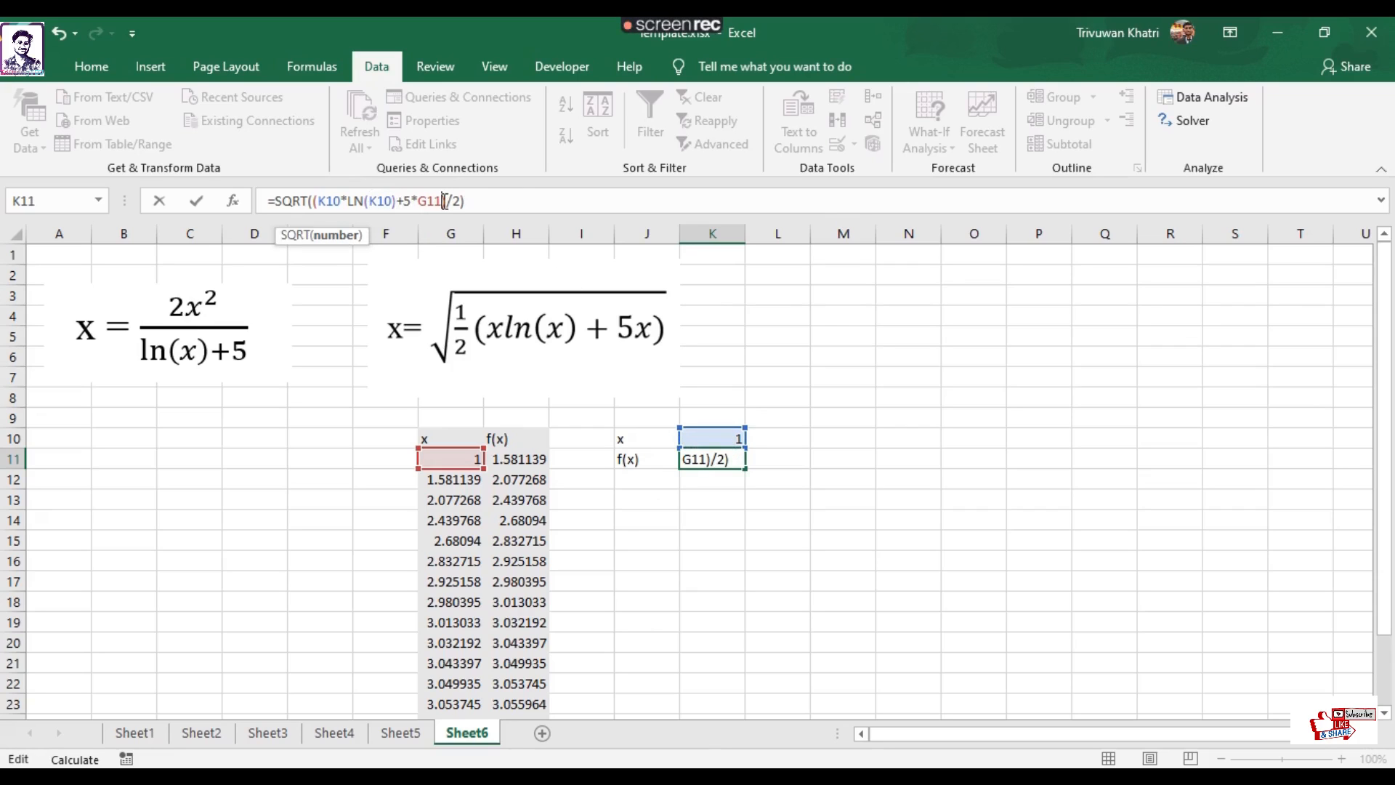
key("BackSpace")
key("BackSpace")
key("BackSpace")
left_click(702, 440)
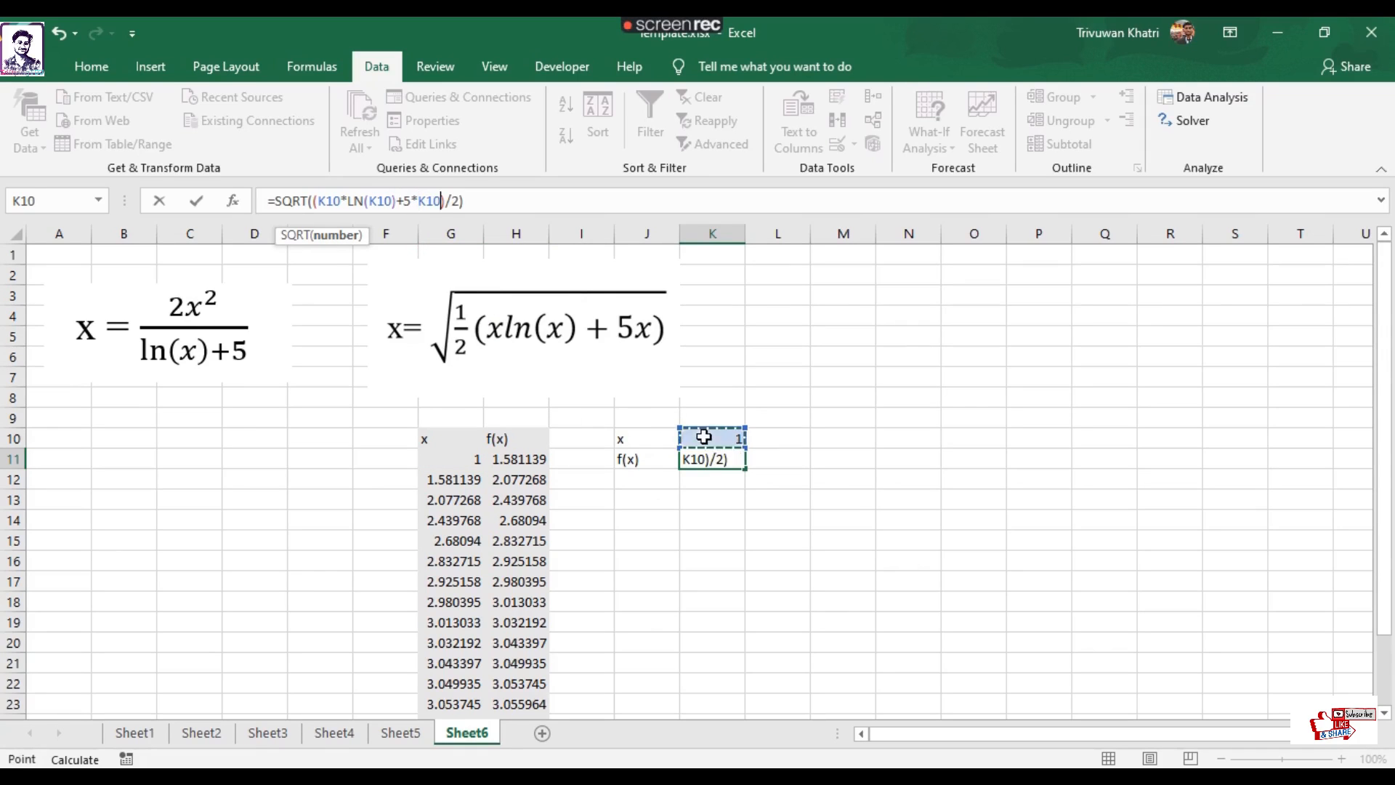
key("Return")
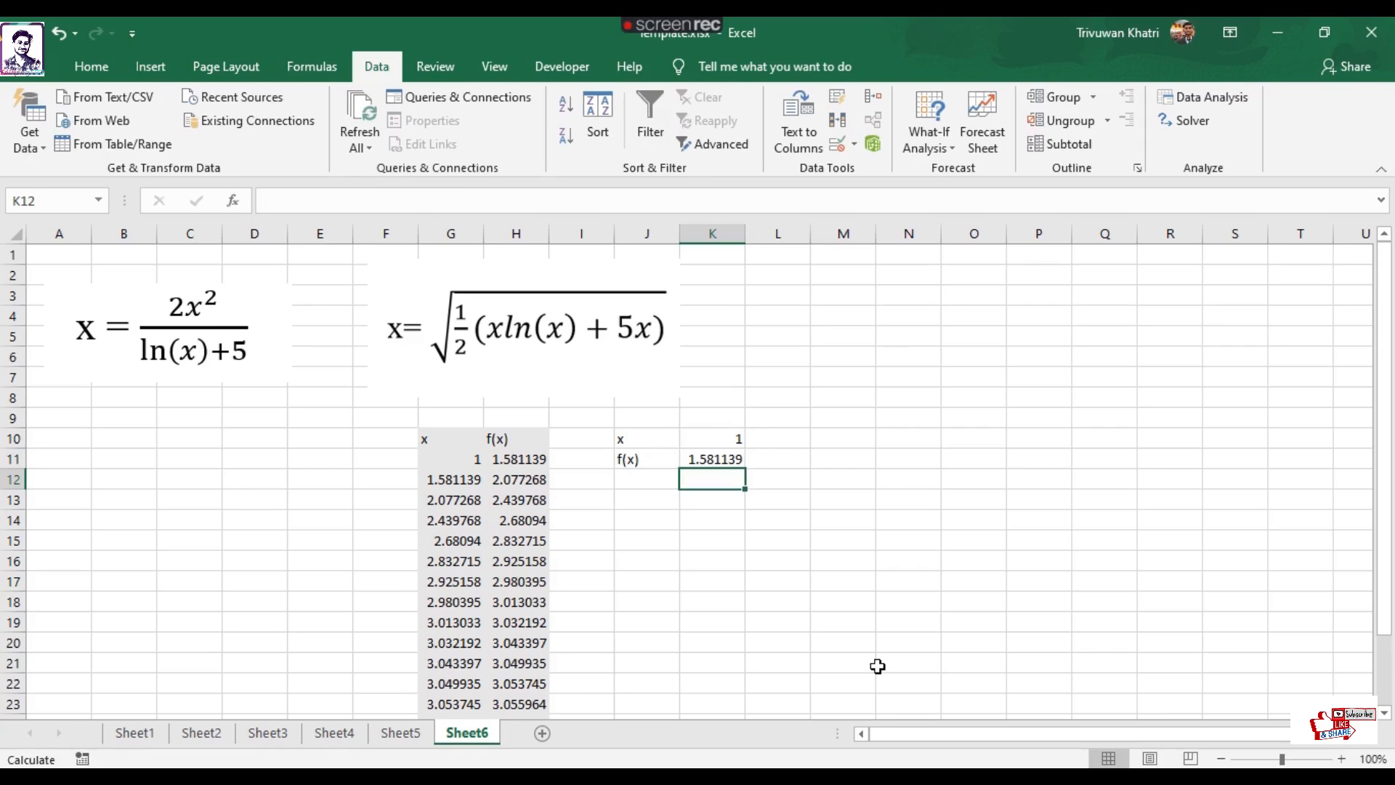
Replace the starting x value in K10 with the circular reference =K11.
left_click(913, 566)
left_click(436, 458)
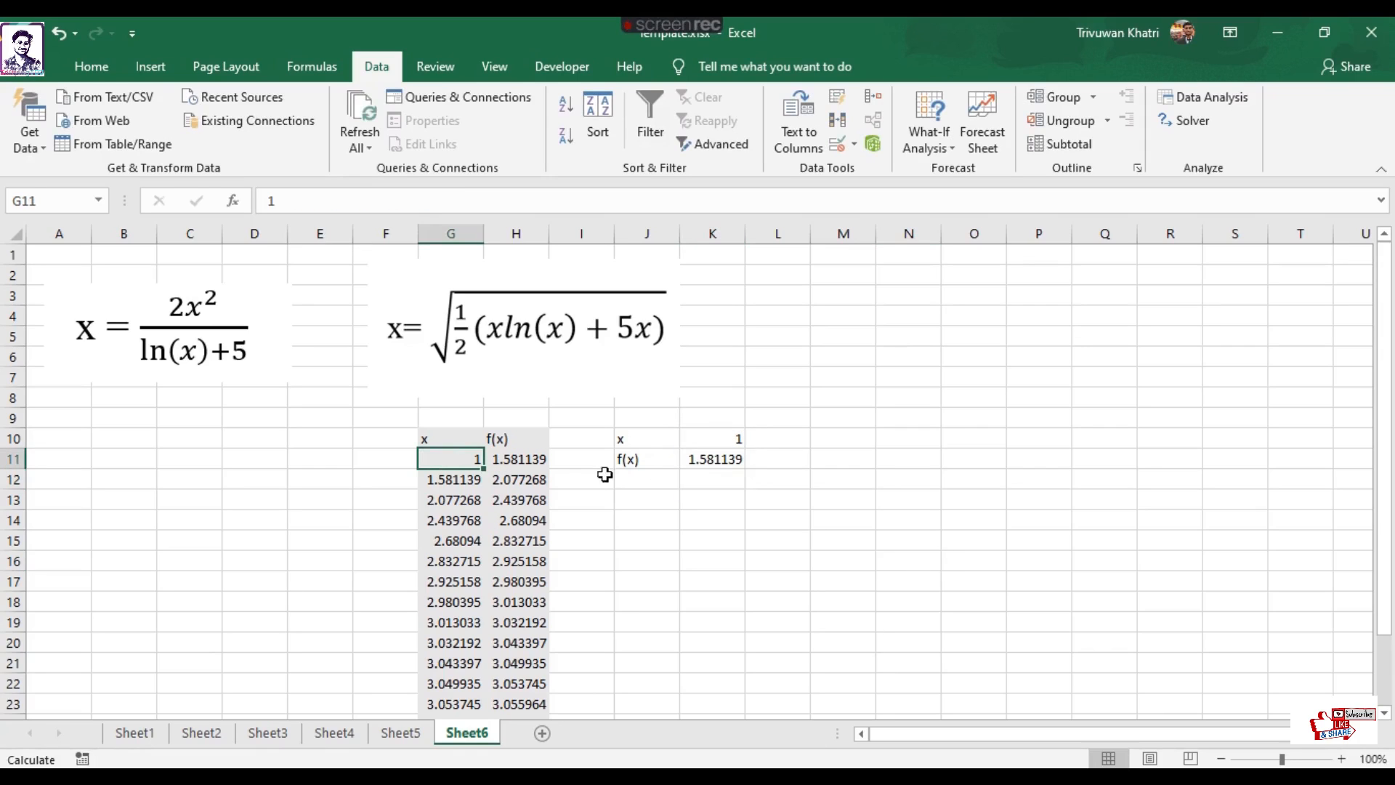
left_click(693, 438)
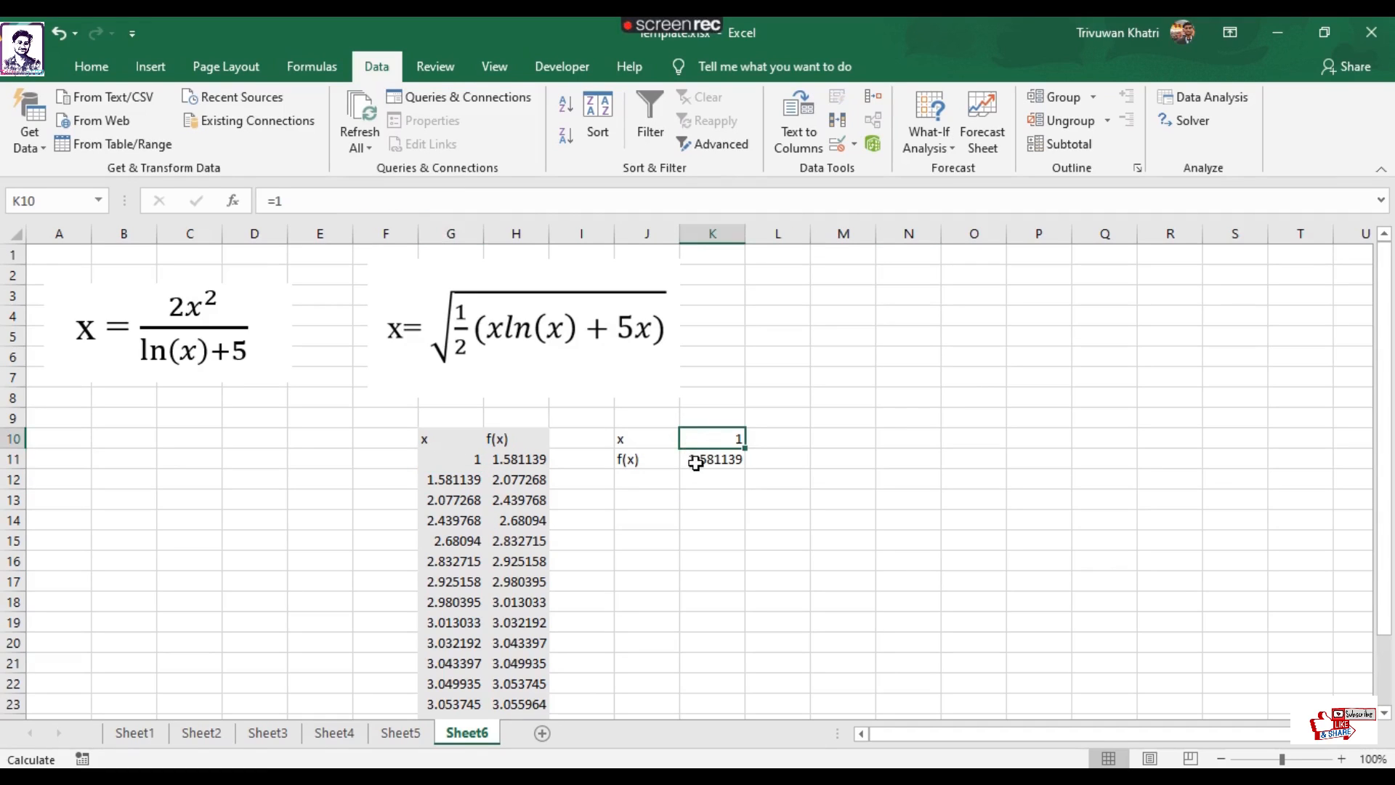
left_click(701, 459)
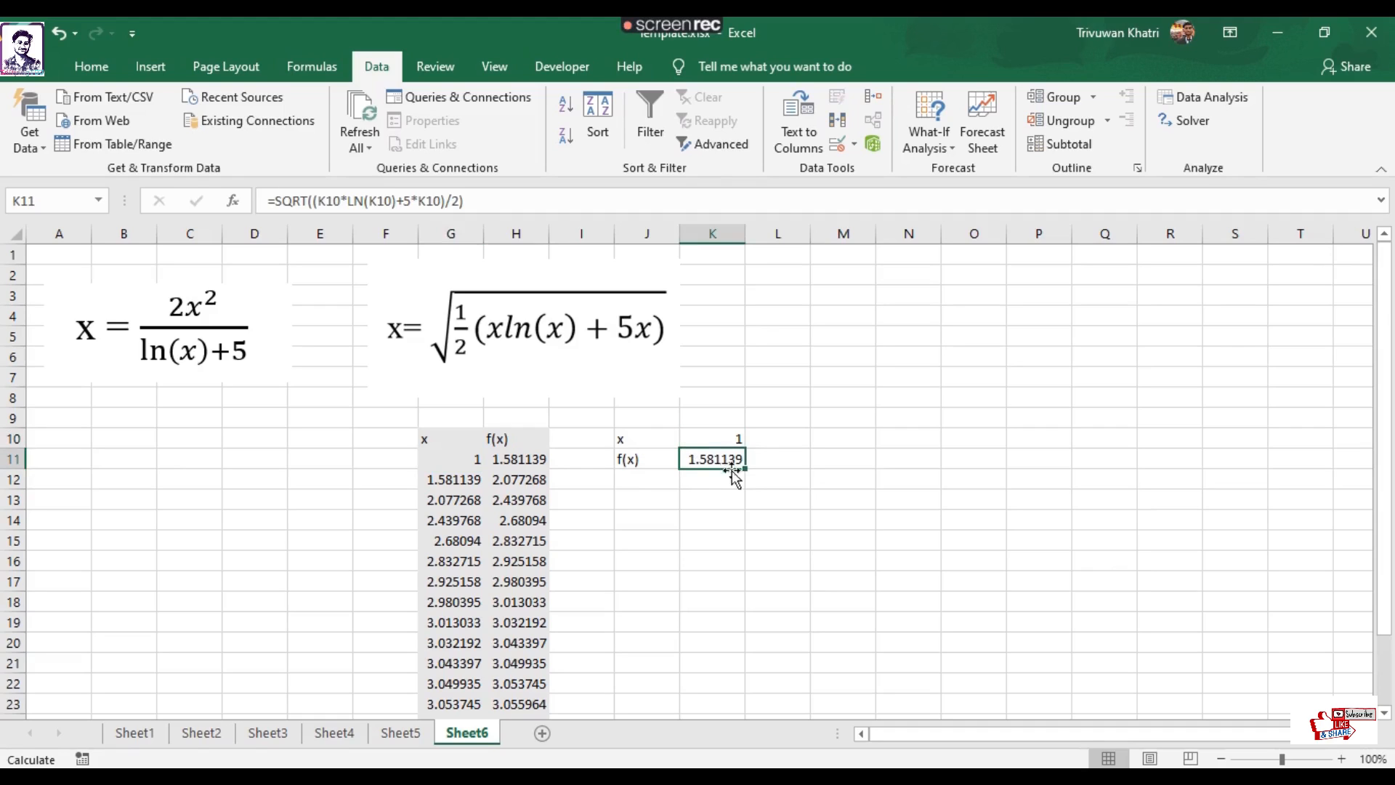
left_click(720, 439)
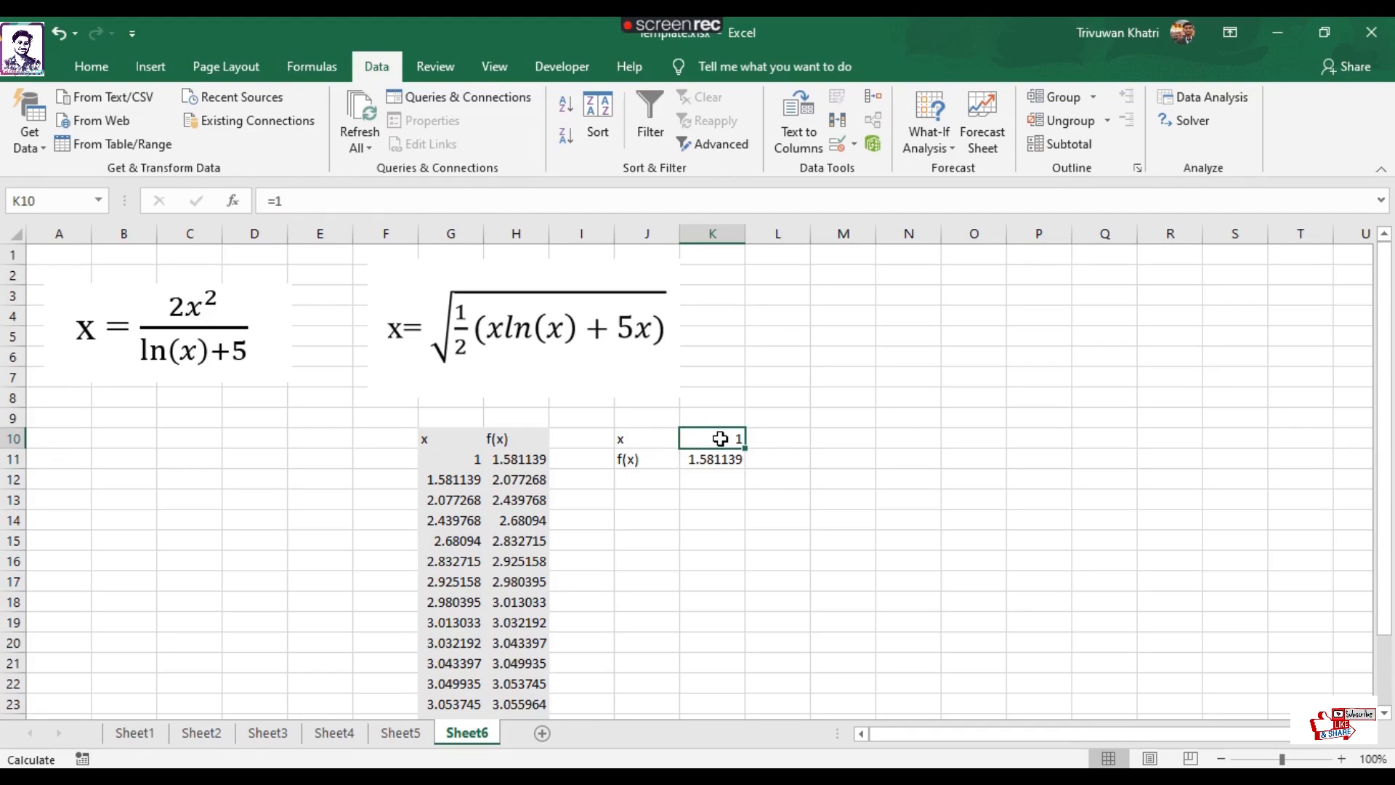
type("=")
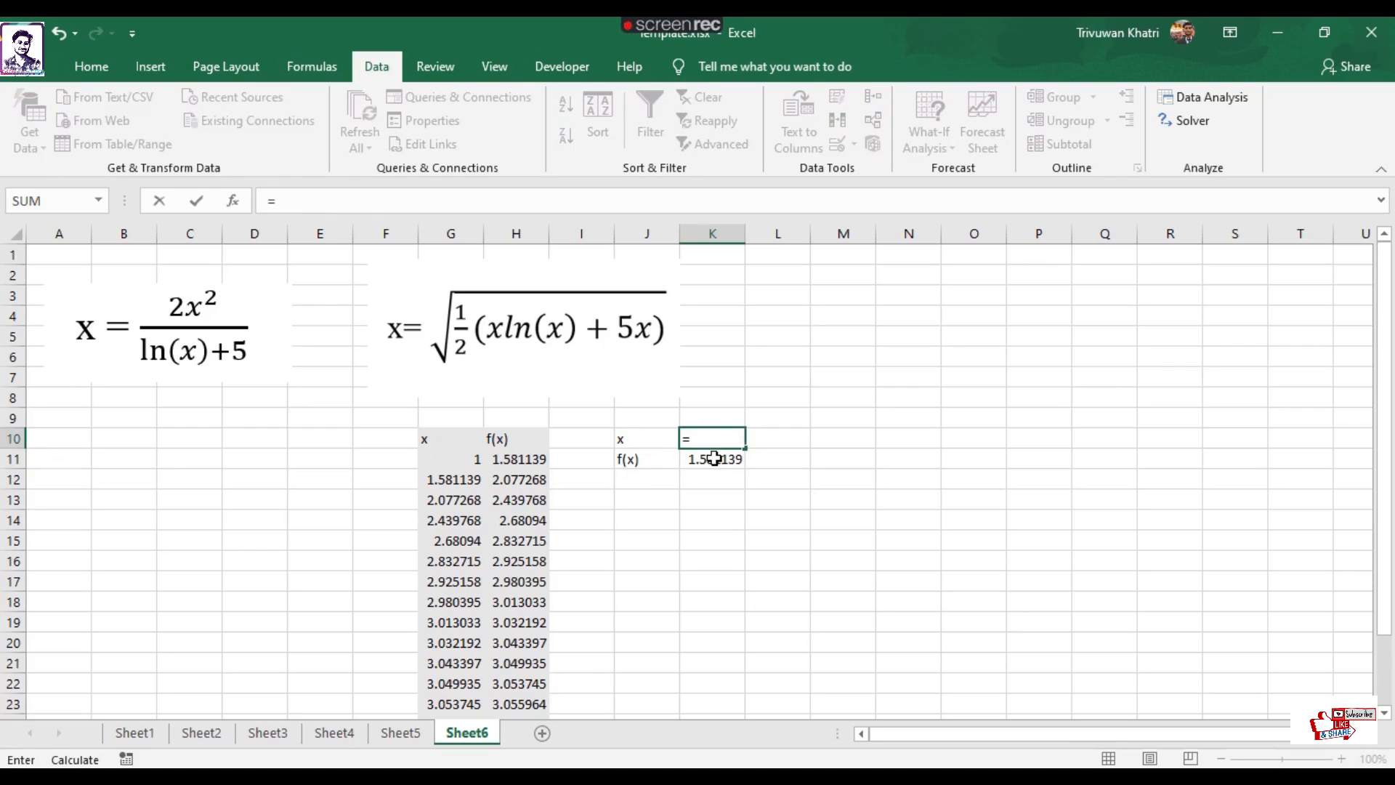
left_click(713, 458)
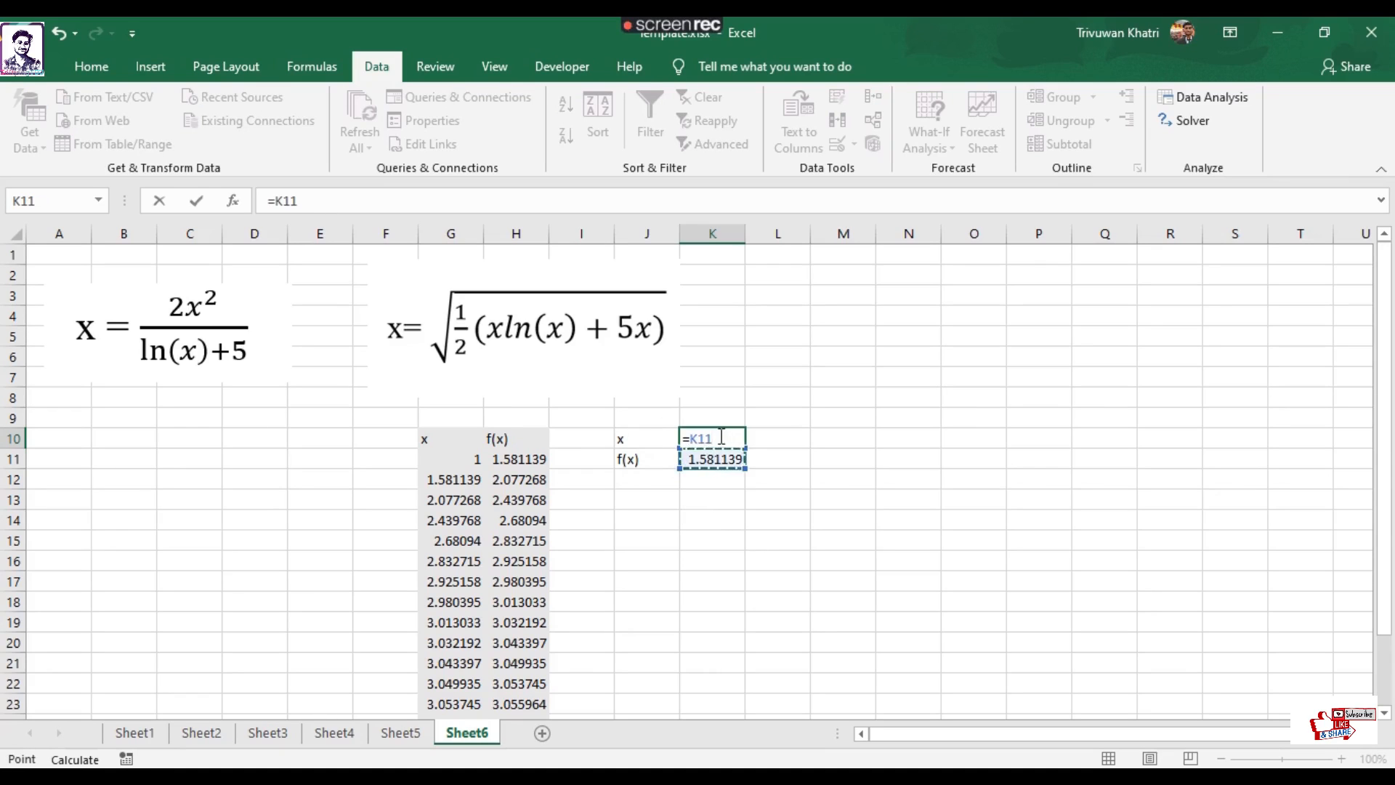
key("Return")
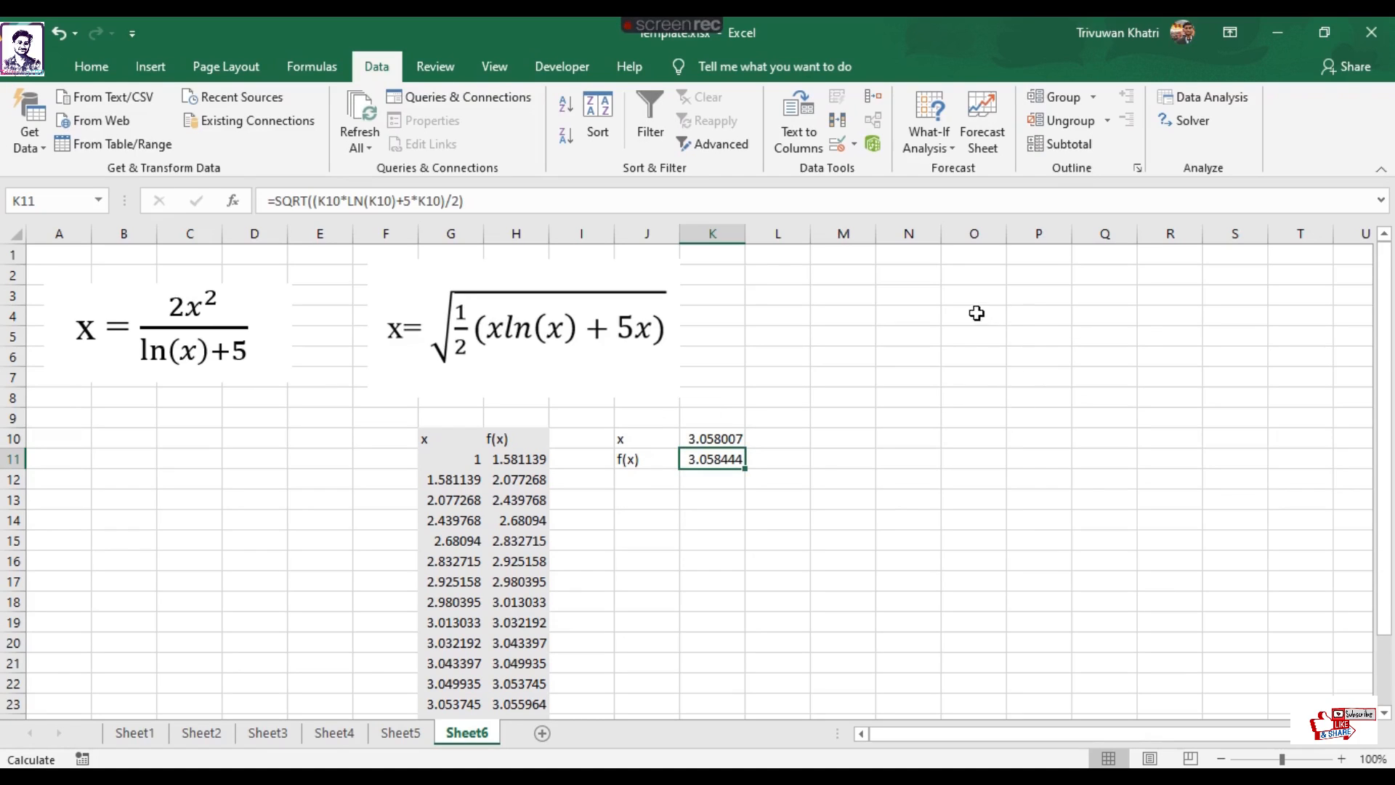
Check the iterative calculation setting, maximum iterations and maximum change in the workbook's formula options.
left_click(16, 77)
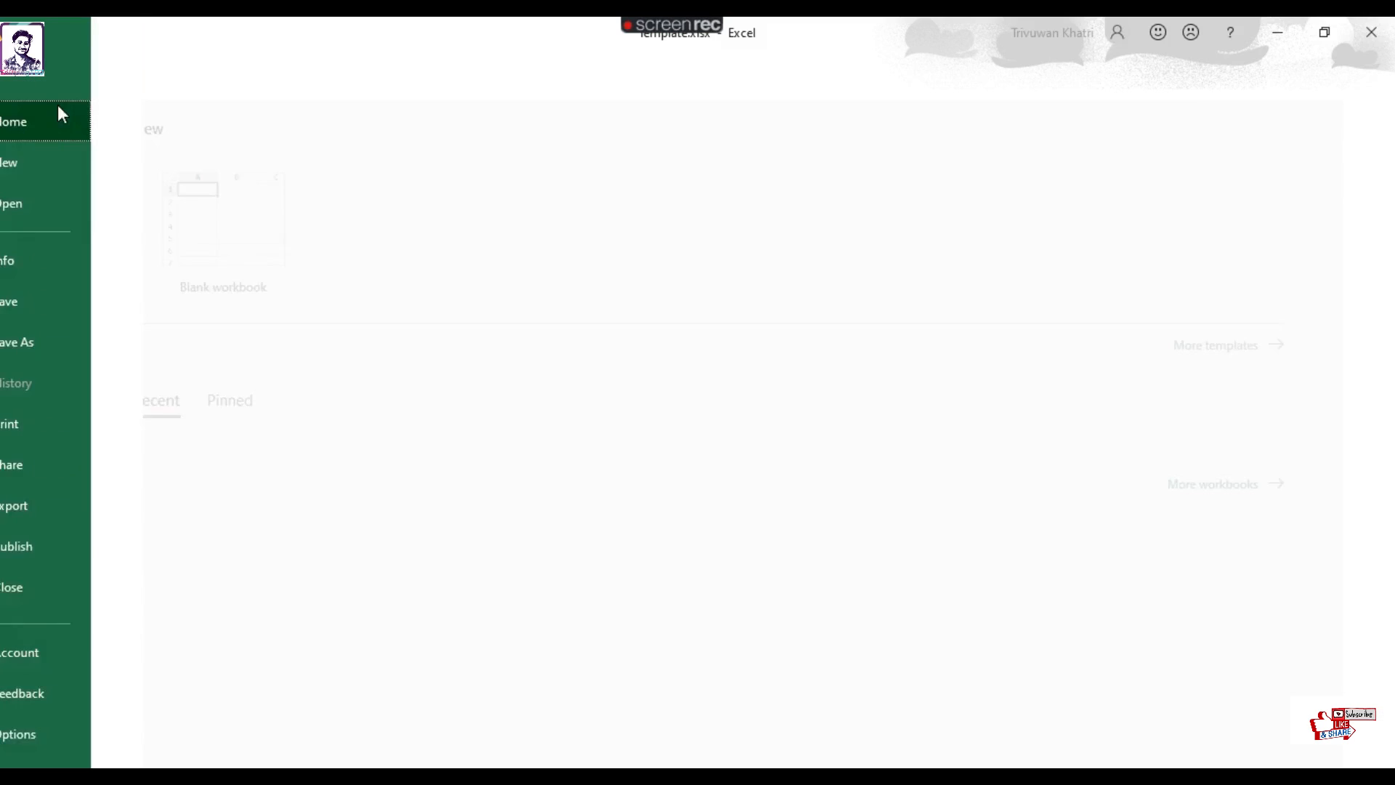
left_click(68, 734)
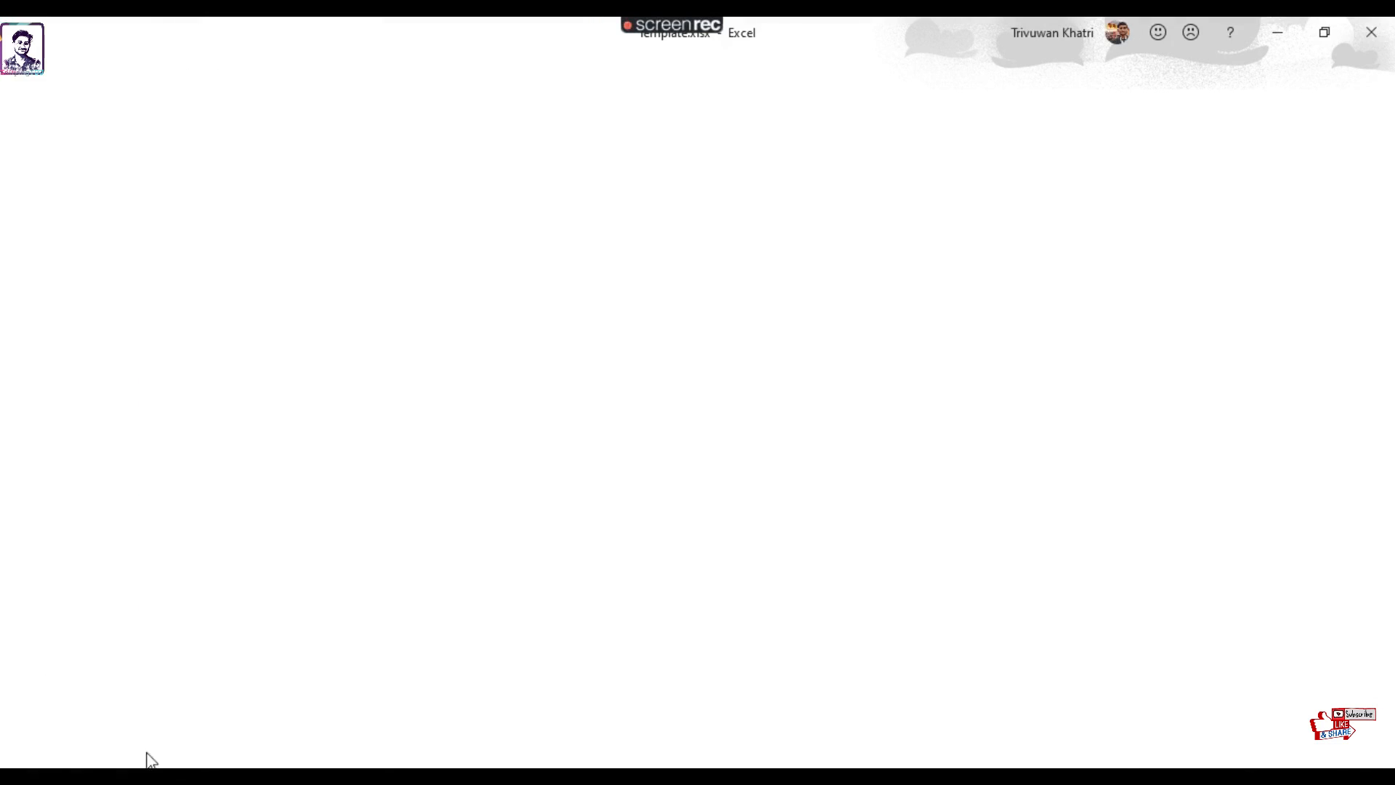
left_click(332, 130)
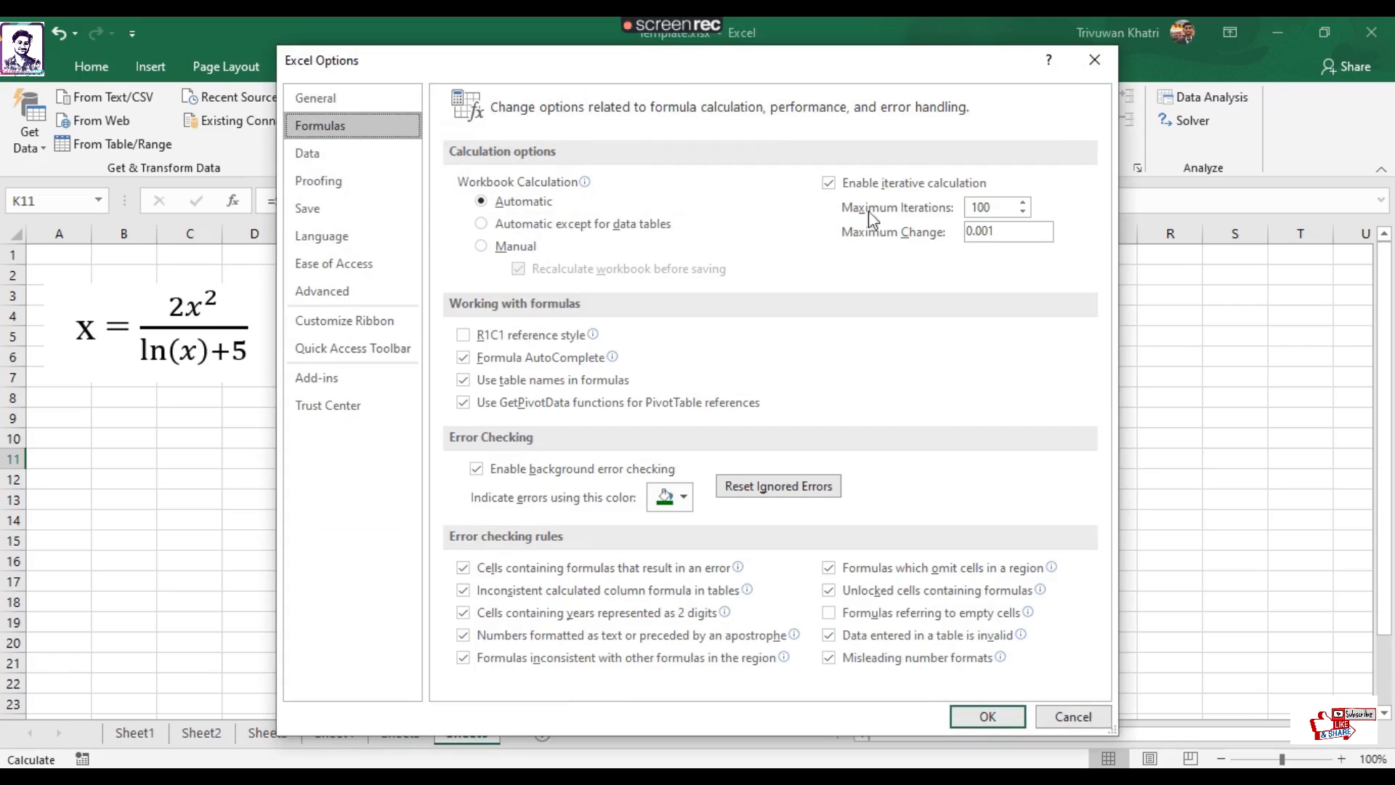
left_click(830, 184)
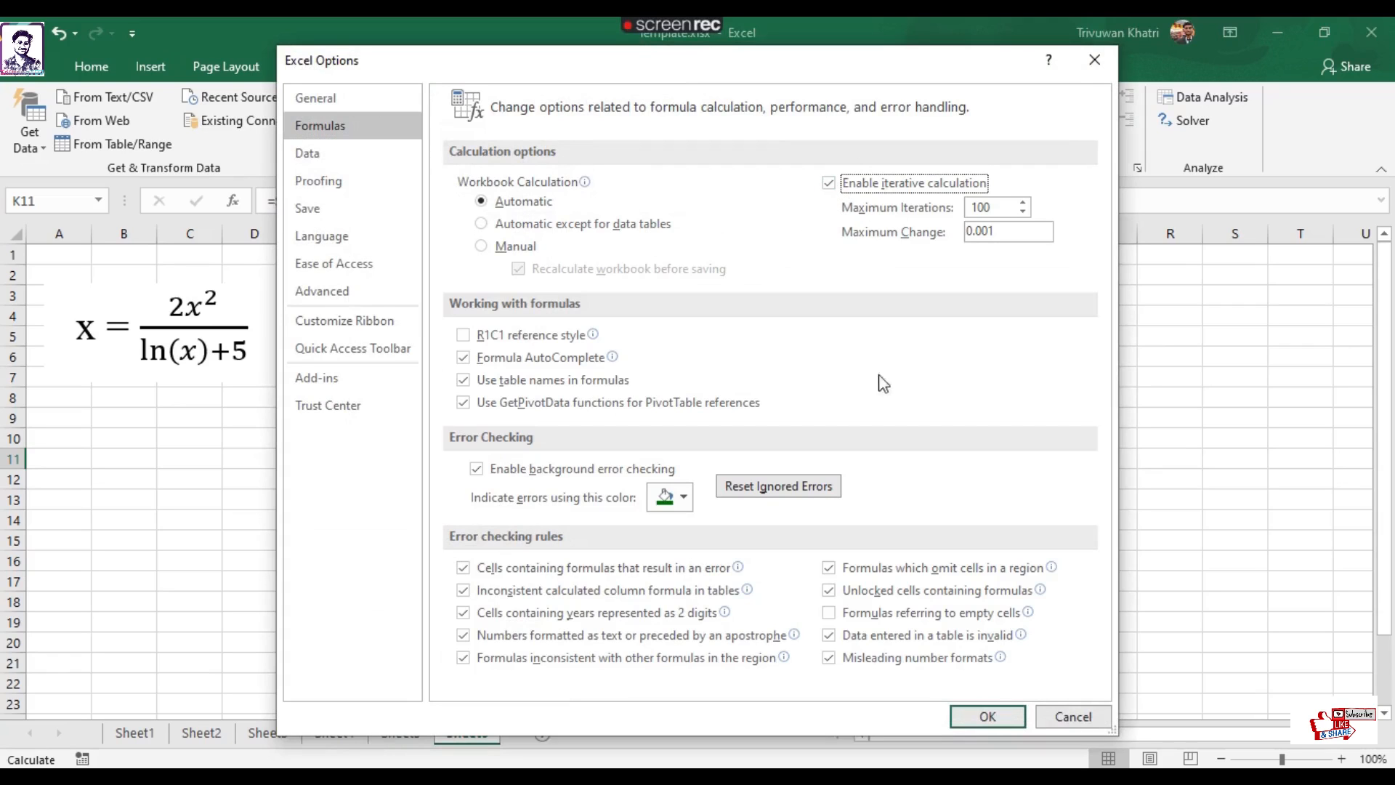
left_click(987, 717)
Compare the iterated x in K10 with f(x) in K11 and review the rearranged and original equations.
left_click(716, 539)
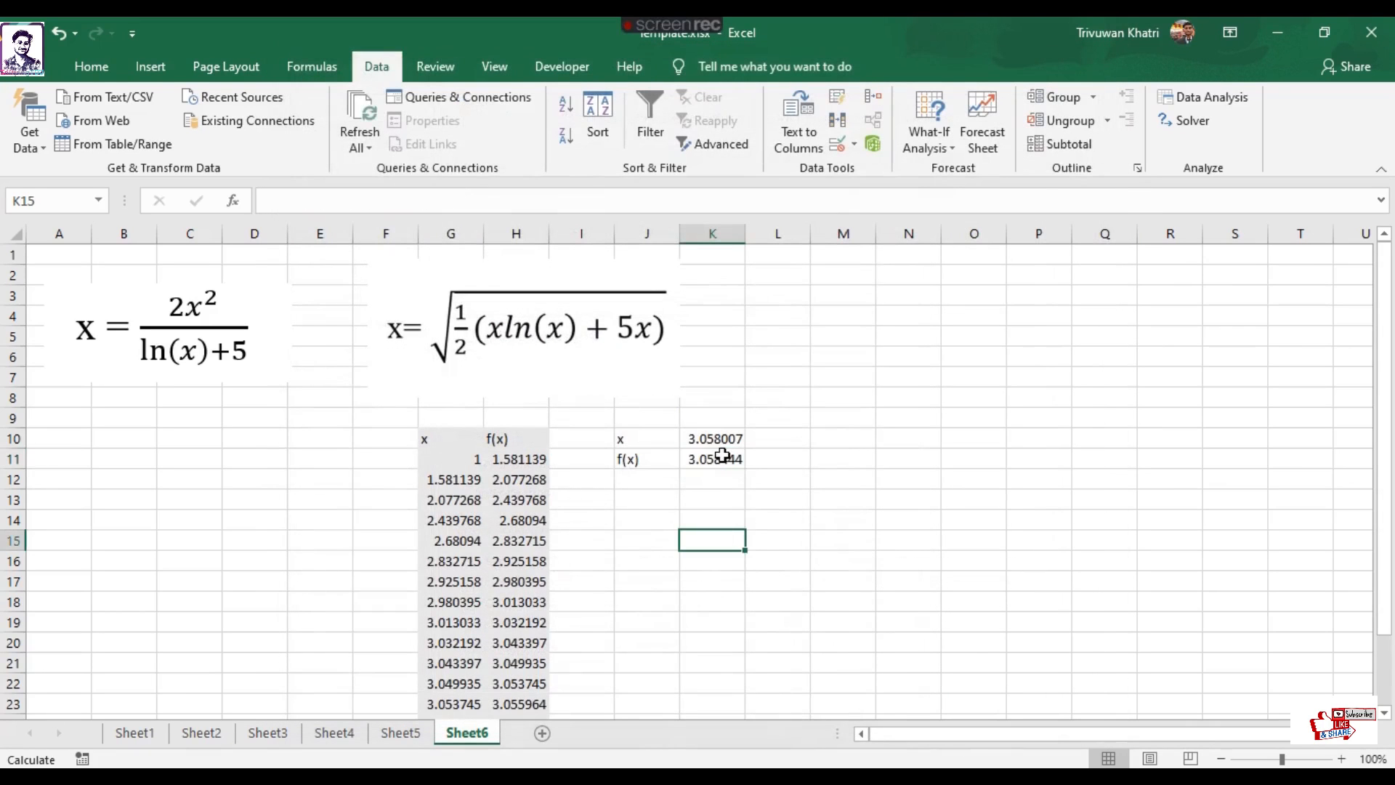
left_click(722, 456)
left_click(725, 440)
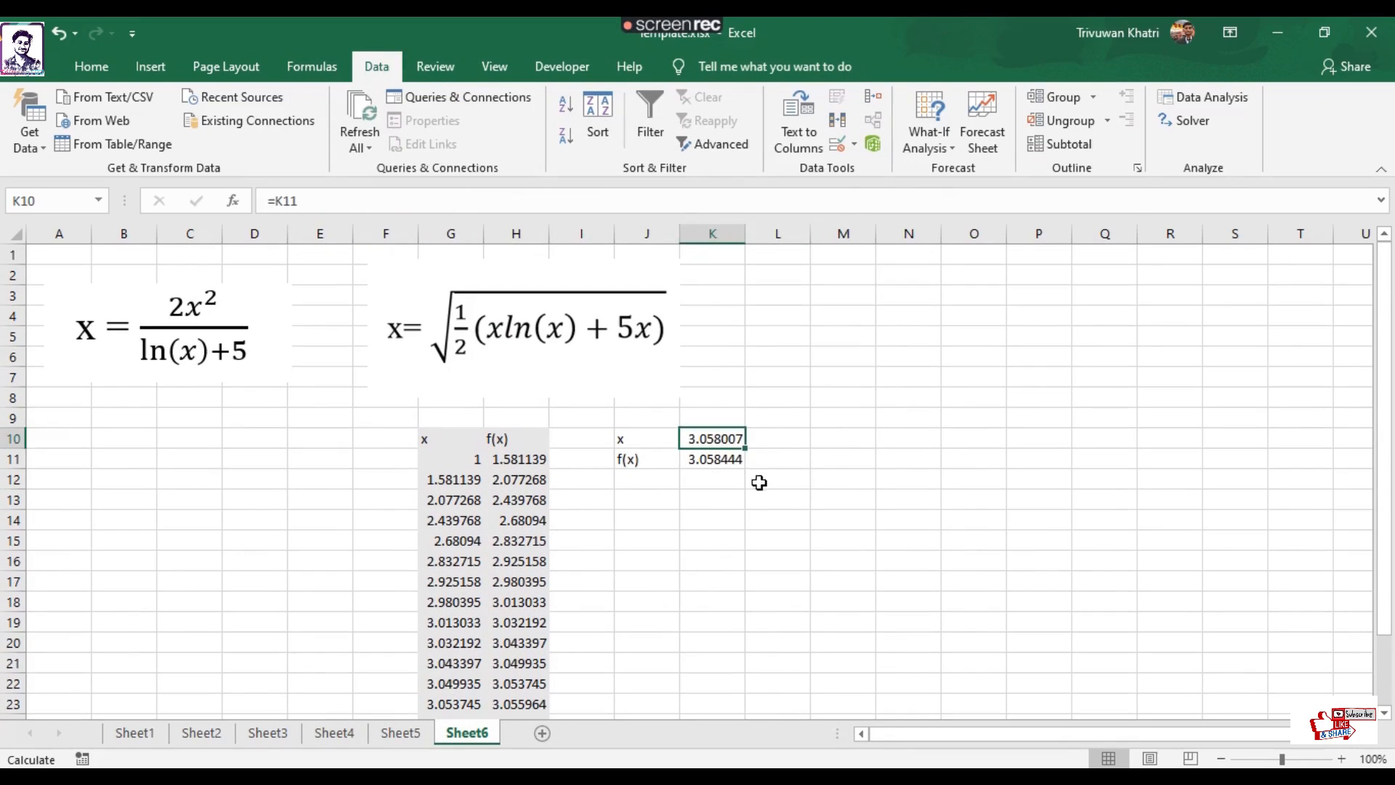
left_click(799, 481)
left_click(486, 330)
left_click(241, 331)
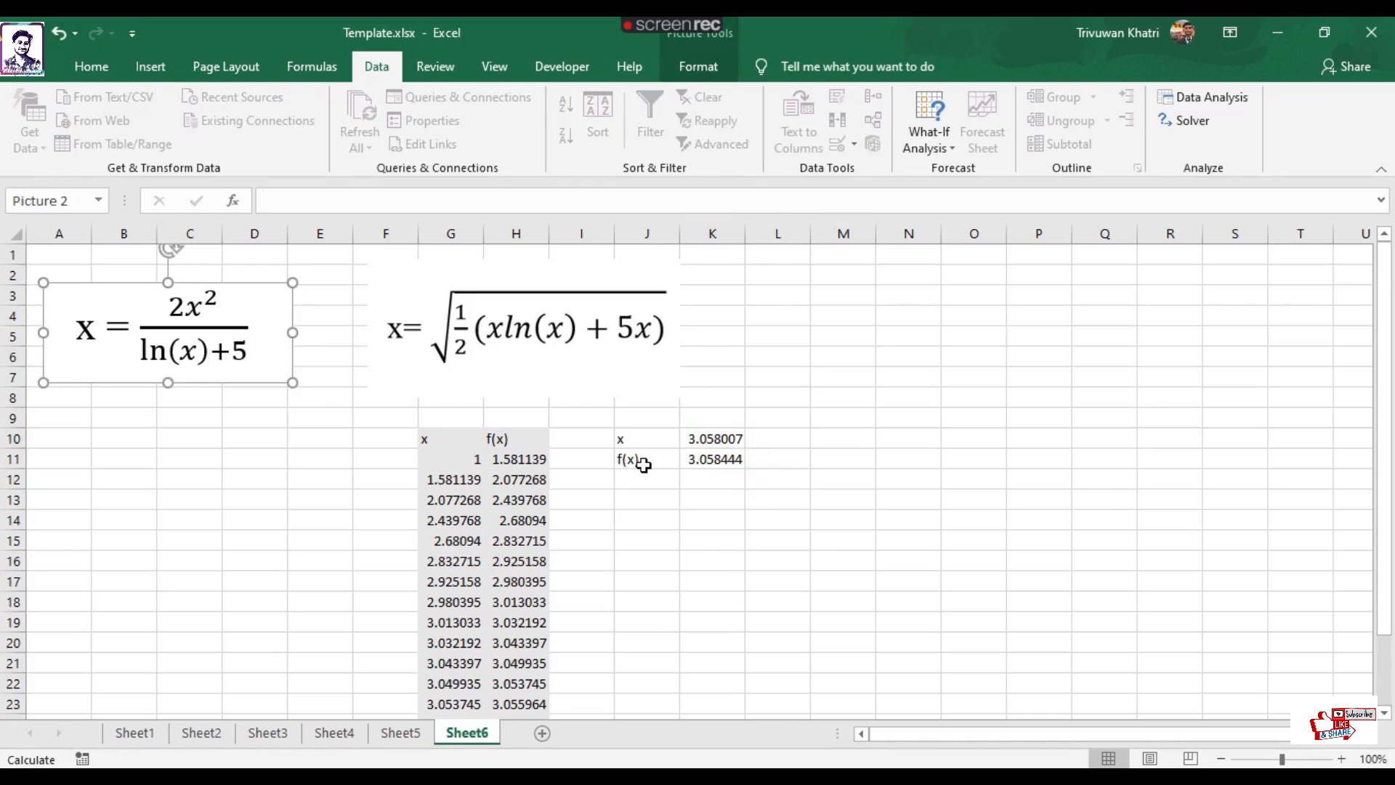